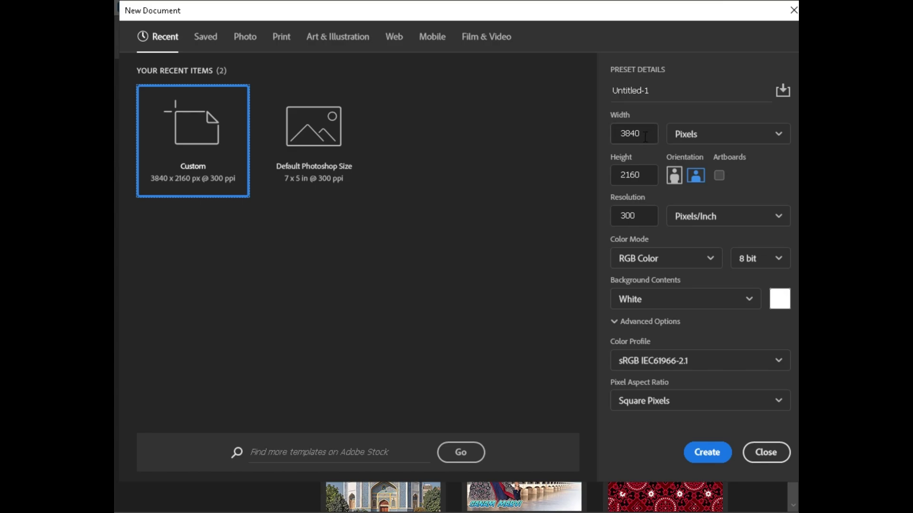
Create a new document of 3840 by 2160 pixels at 300 pixels/inch in RGB Color with a white background
left_click(646, 135)
left_click(649, 176)
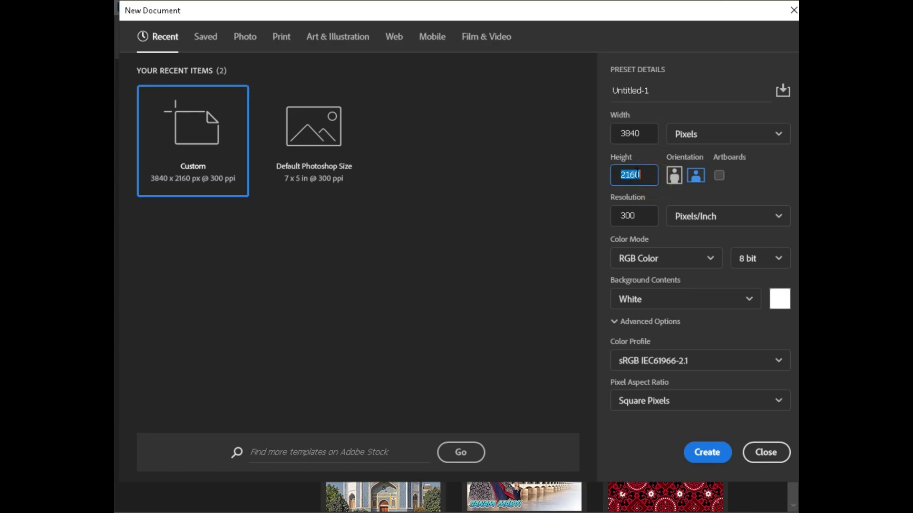
left_click(650, 213)
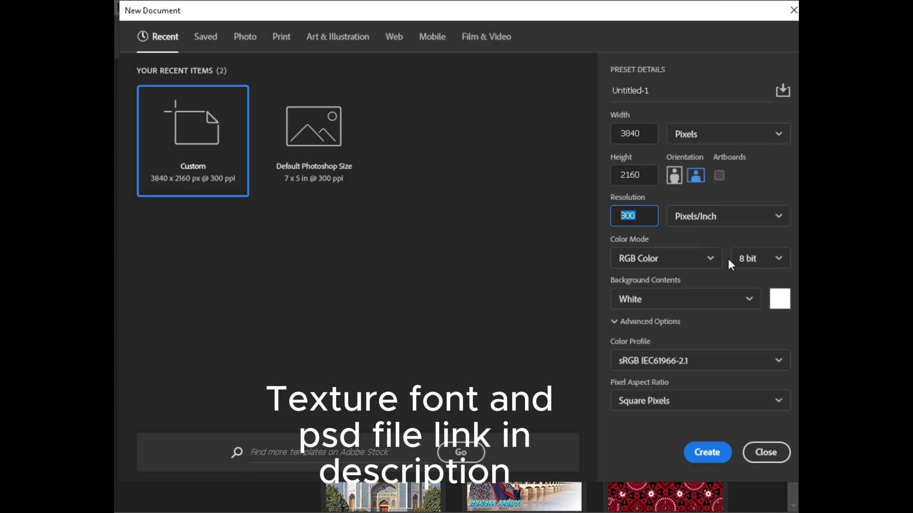
left_click(708, 453)
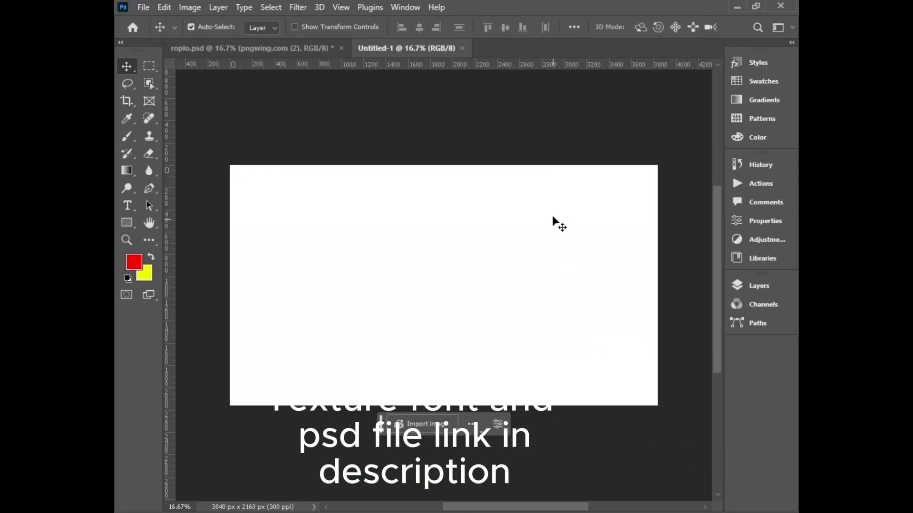
Place the sunset photo DSC_0392-01-01.jpeg from the zNew Design folder into the new document
key("super")
left_click(518, 503)
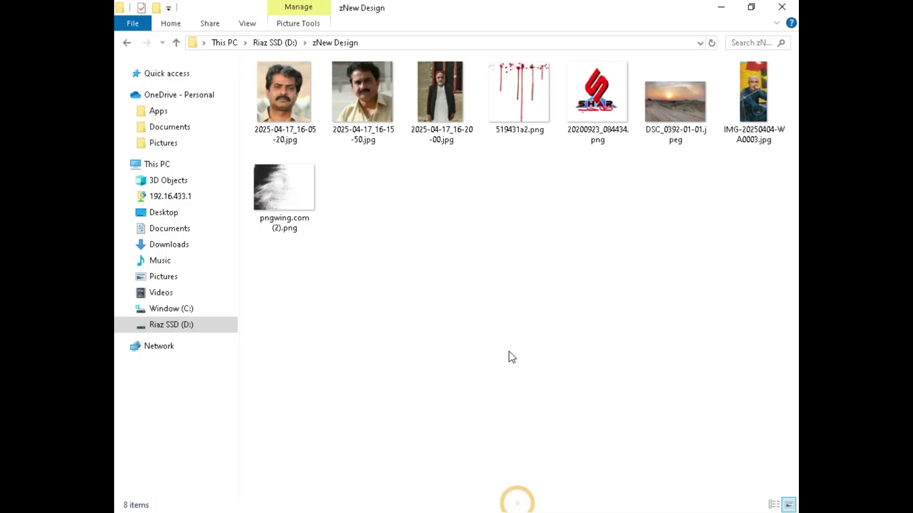
left_click_drag(664, 118, 464, 342)
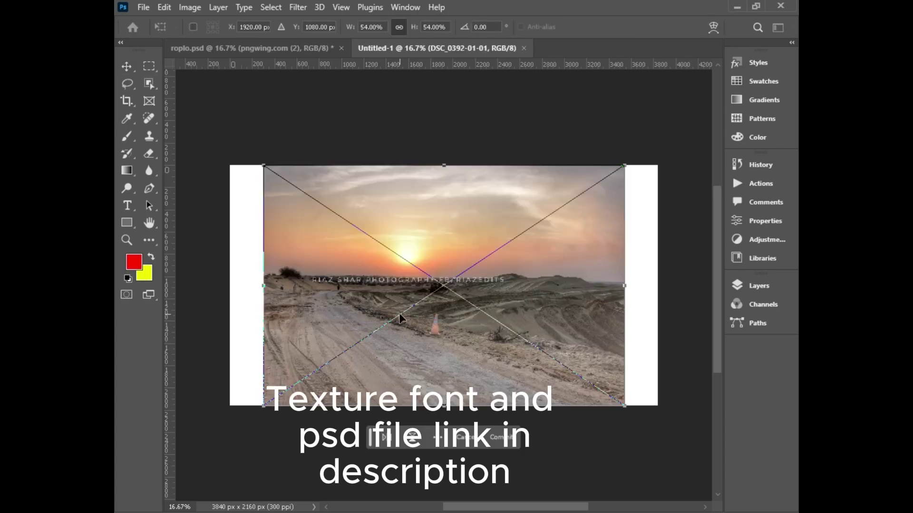
Enlarge the placed sunset photo until it covers the whole canvas and commit the placement
left_click_drag(264, 289, 223, 288)
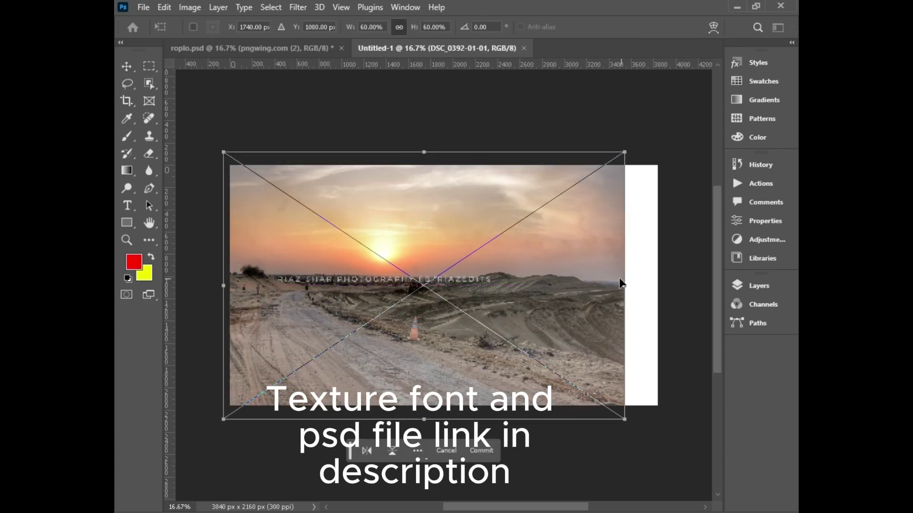
left_click_drag(621, 284, 661, 286)
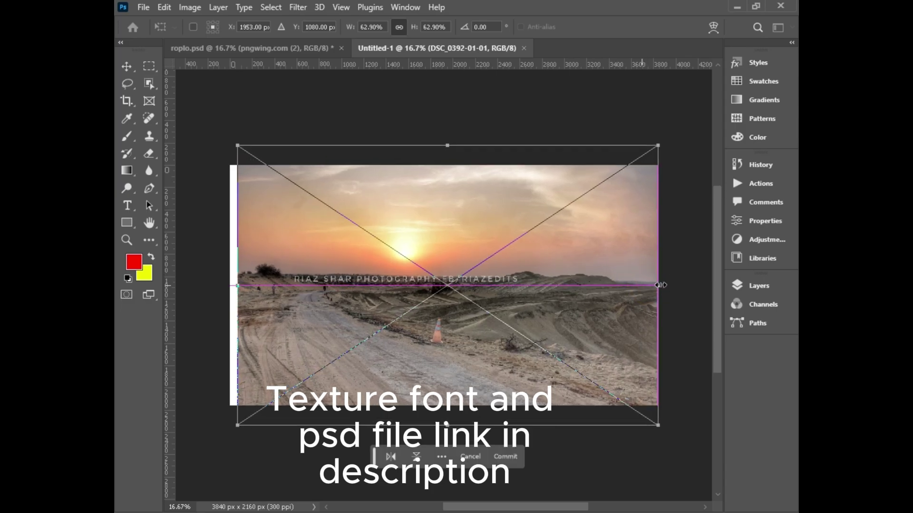
left_click_drag(239, 287, 220, 292)
left_click_drag(249, 284, 259, 289)
left_click(507, 465)
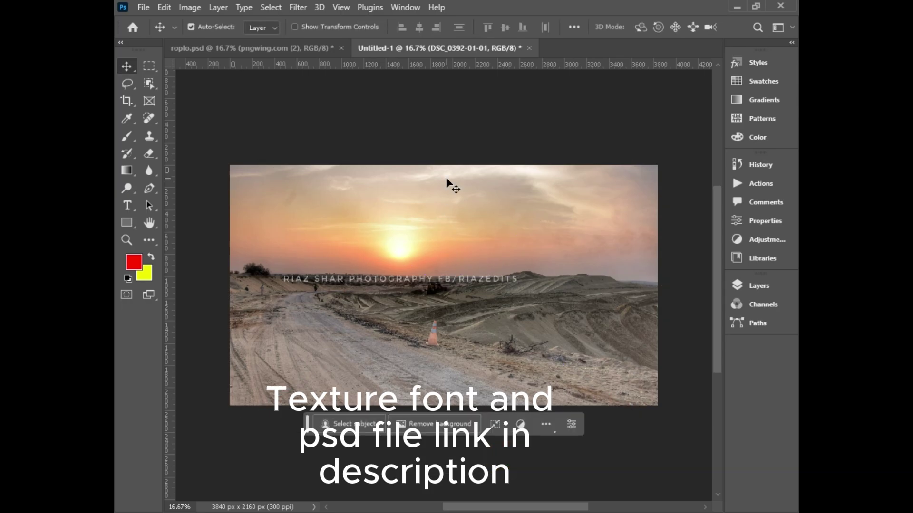
Apply a Motion Blur to the sunset photo with an angle of 0° and a distance of 800 pixels
left_click(298, 7)
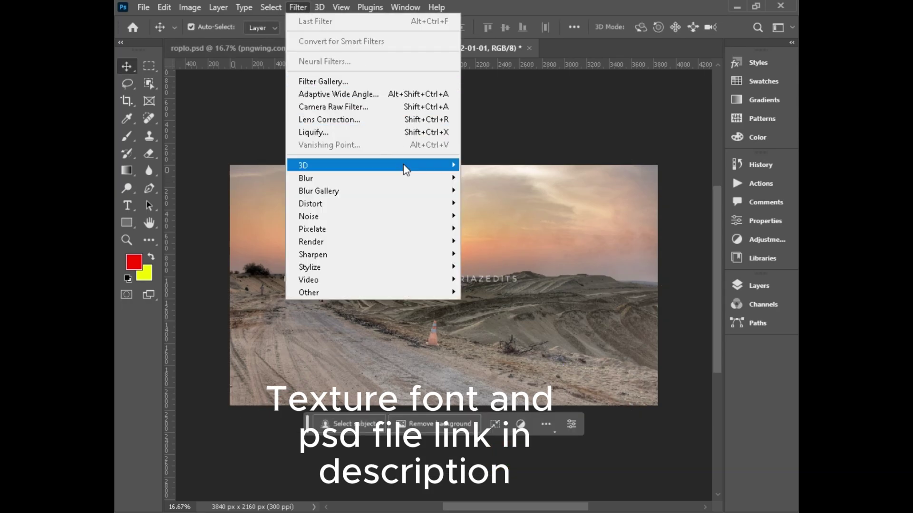
mouse_move(414, 179)
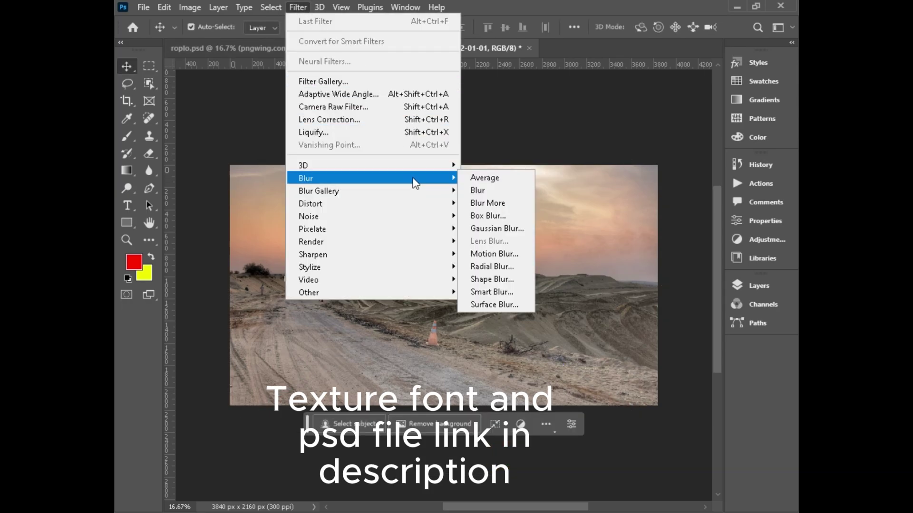
left_click(490, 254)
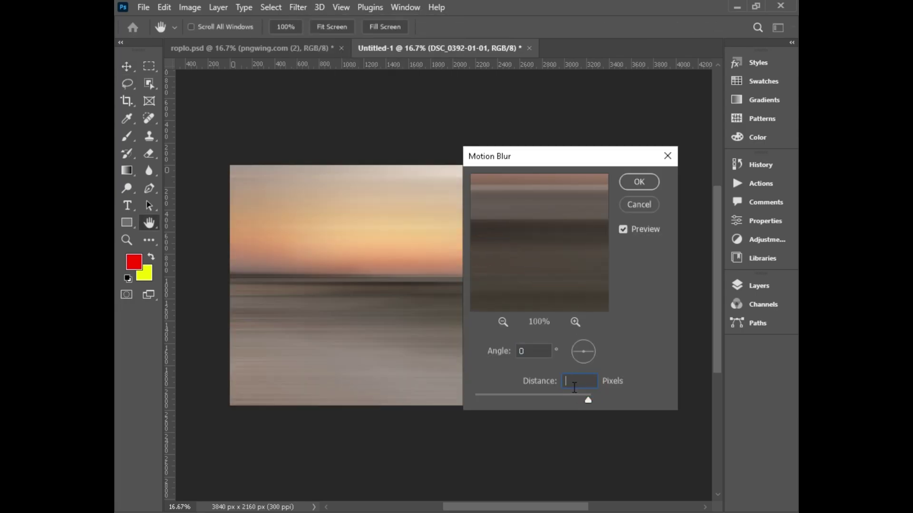
type("800")
left_click(639, 183)
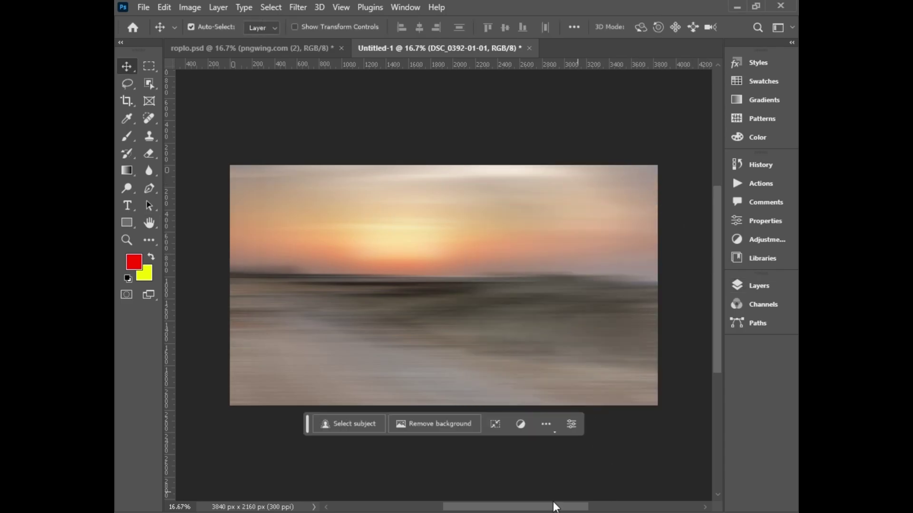
Place 2025-04-17_16-20-00.jpg, 2025-04-17_16-15-50.jpg, 2025-04-17_16-05-20.jpg and IMG-20250404-WA0003.jpg from the zNew Design folder, committing each at its default size
key("alt+Tab")
left_click(450, 109)
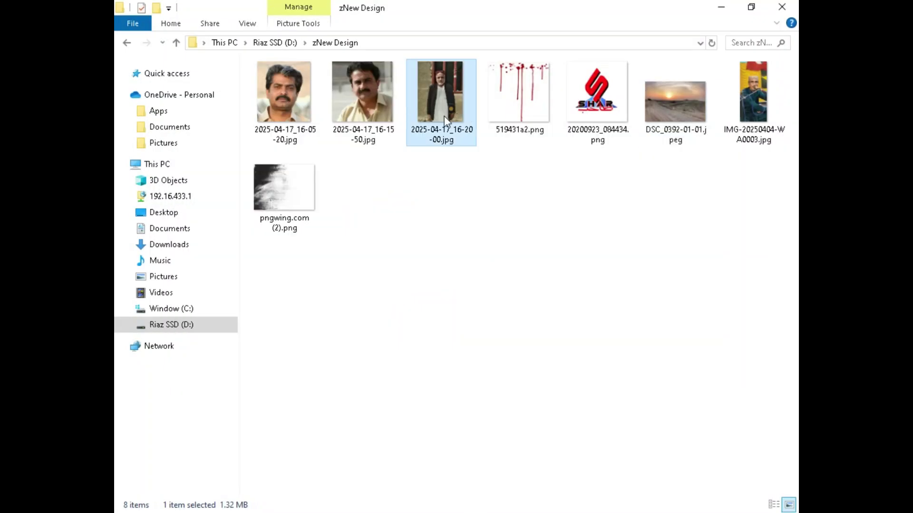
left_click(387, 107, "ctrl")
left_click(302, 106, "ctrl")
left_click(723, 118, "ctrl")
left_click_drag(471, 117, 442, 269)
key("alt+Tab")
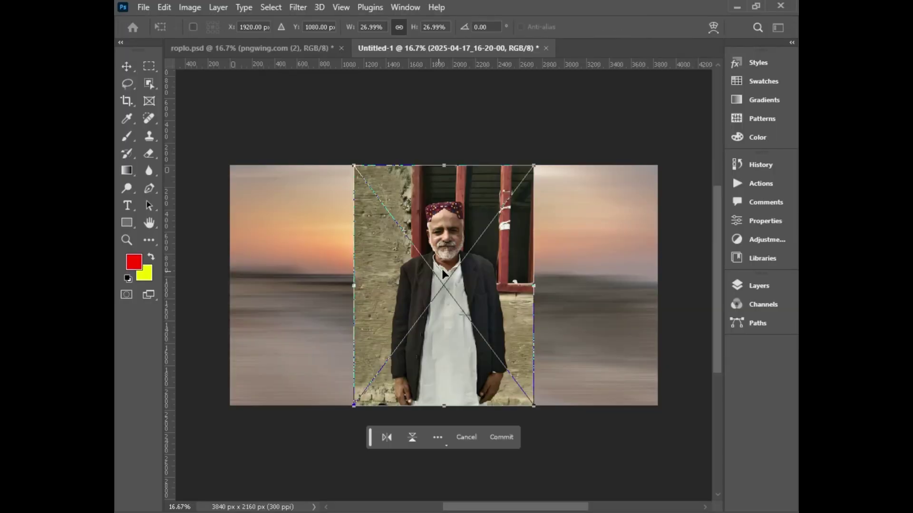
left_click(509, 432)
left_click(508, 432)
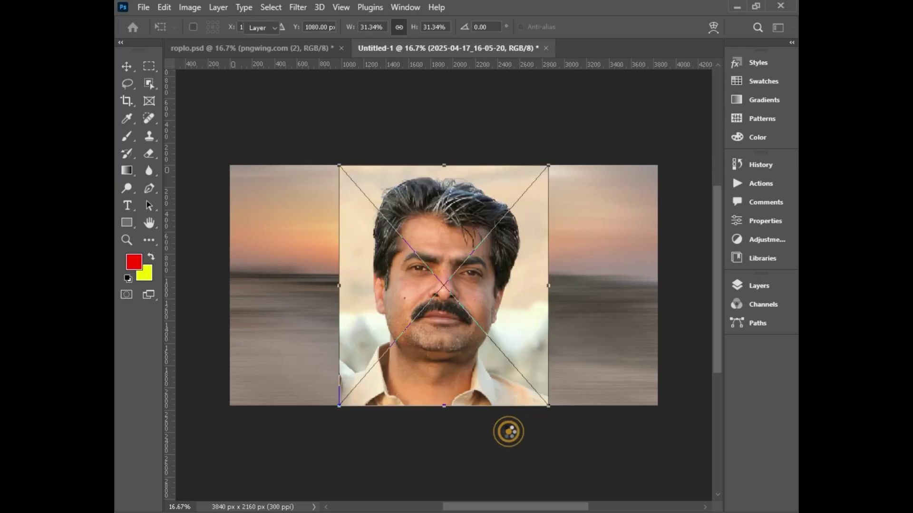
left_click(509, 432)
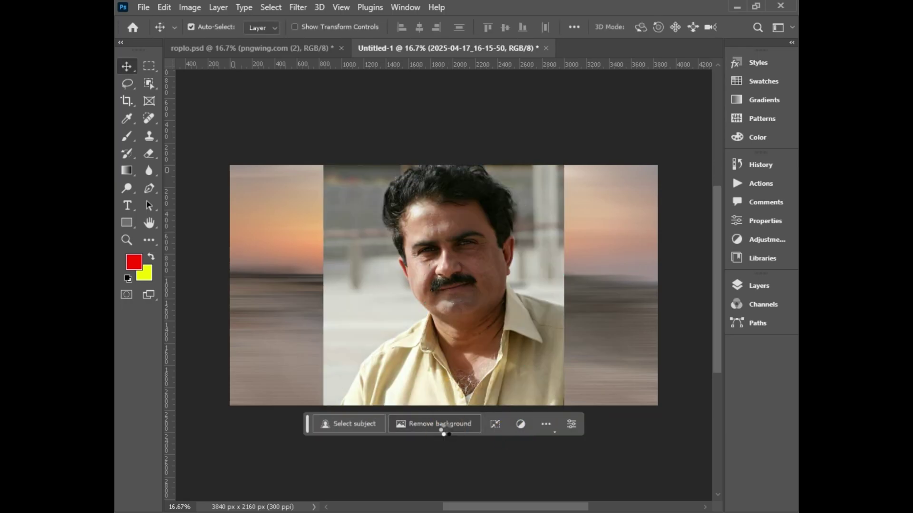
Move the 2025-04-17_16-15-50 cutout to the canvas's left edge and remove the background of the 2025-04-17_16-05-20 portrait
left_click_drag(477, 312, 303, 317)
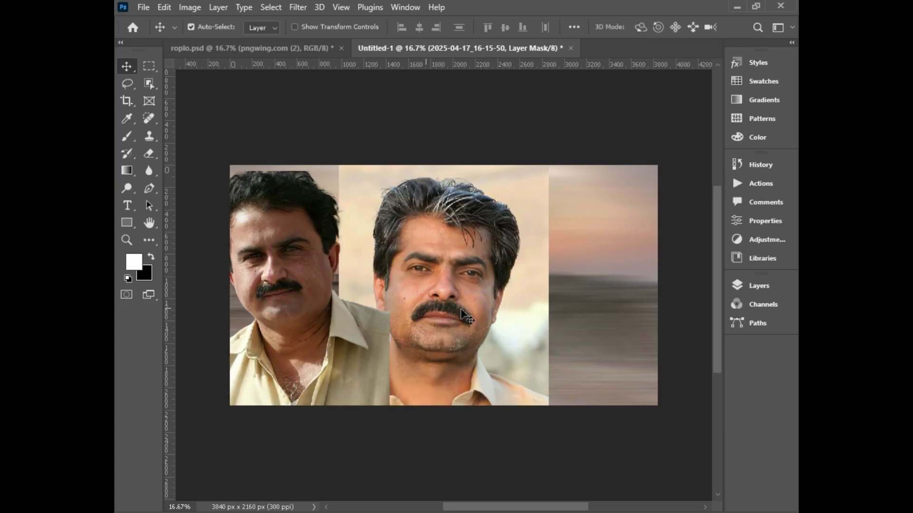
left_click(479, 313)
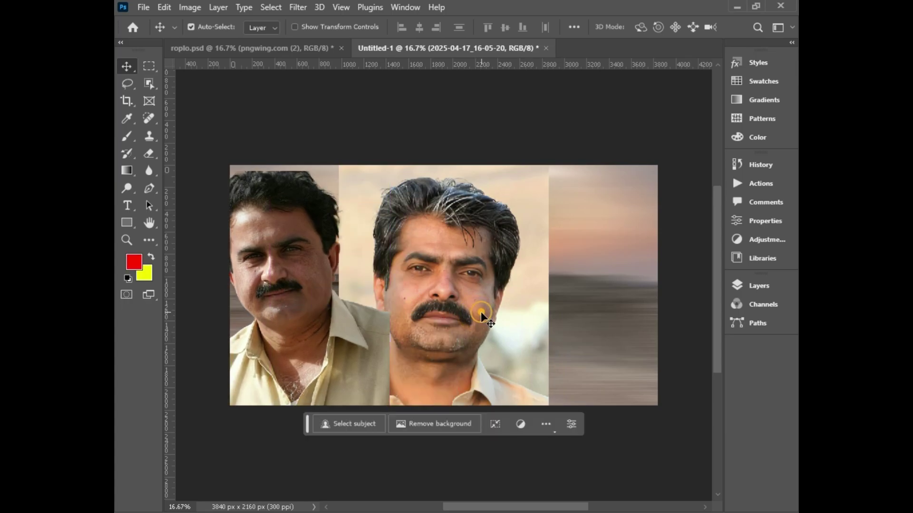
left_click(452, 425)
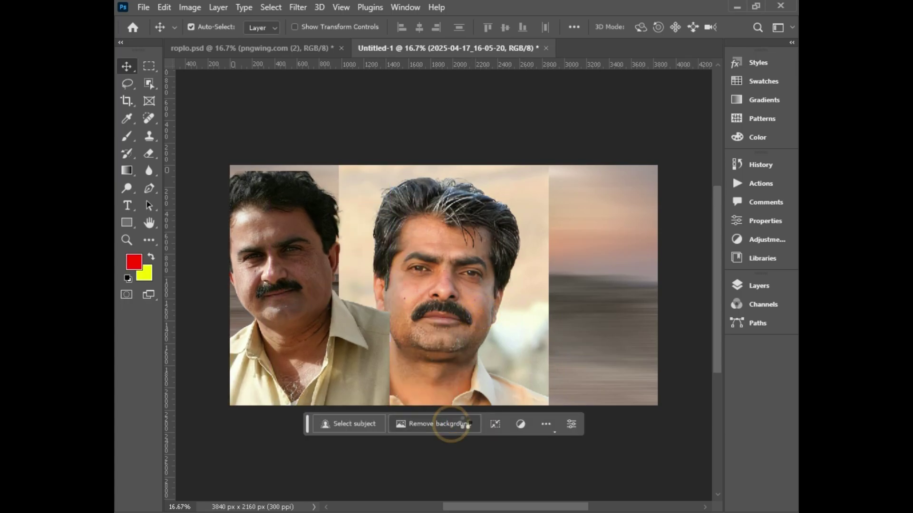
Scale down the 2025-04-17_16-05-20 cutout proportionally and commit the transform
left_click(456, 333)
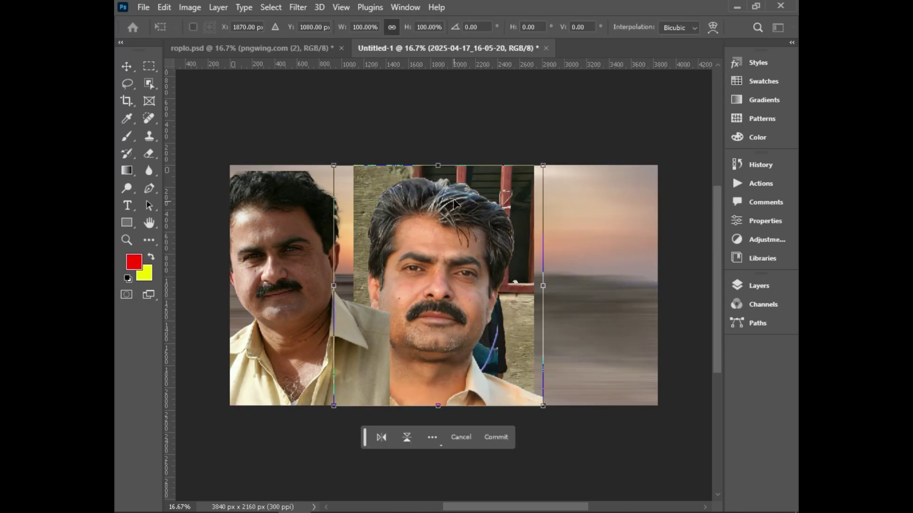
left_click_drag(538, 164, 506, 250)
left_click(492, 433)
Scale the 2025-04-17_16-15-50 cutout to about 58% and position it in the canvas's upper left area
right_click(323, 310)
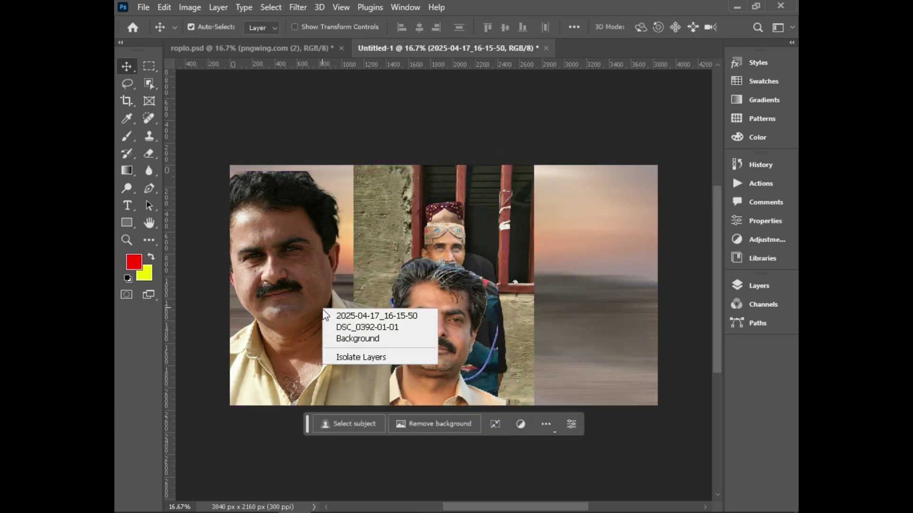
left_click(360, 356)
right_click(243, 184)
left_click(278, 231)
right_click(285, 224)
left_click(304, 228)
left_click_drag(303, 227, 353, 246)
key("ctrl+t")
left_click_drag(318, 191, 321, 280)
left_click_drag(330, 313, 329, 199)
left_click_drag(322, 272, 324, 263)
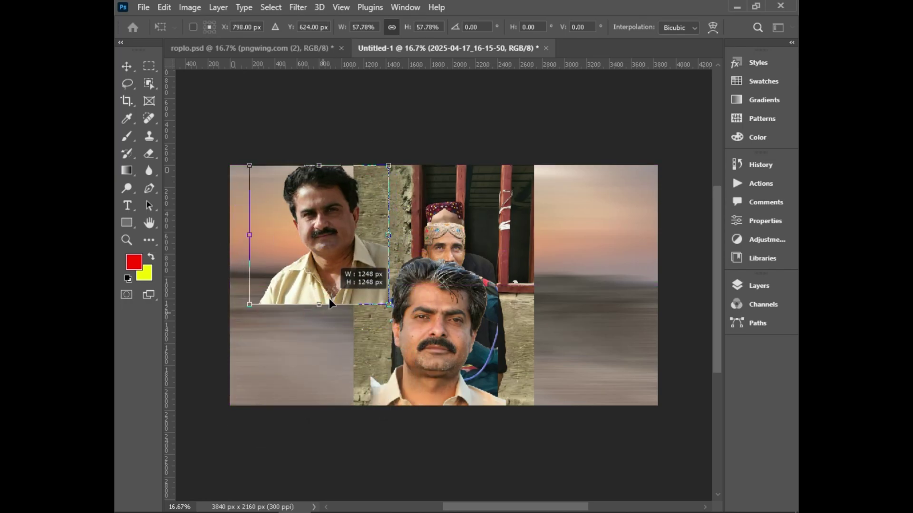
key("Return")
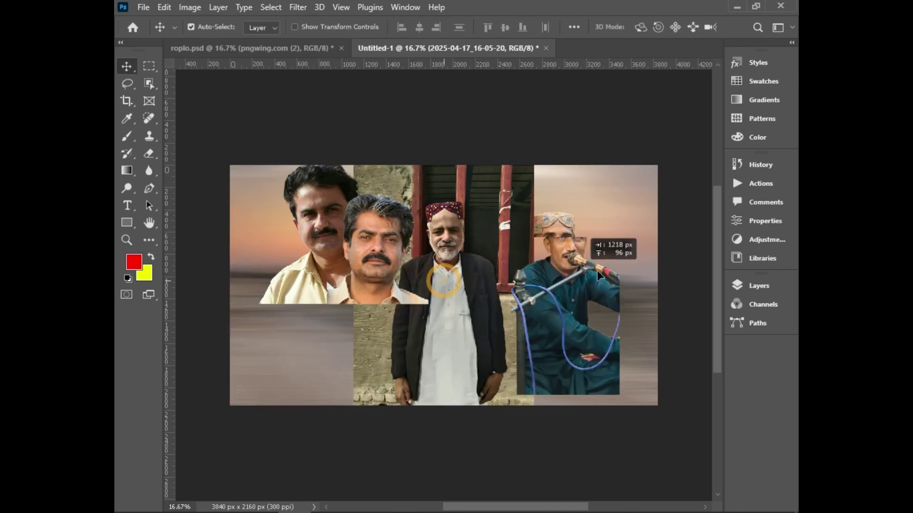
Position the seated singer's cutout at the canvas's right edge and the 2025-04-17_16-20-00 cutout, reduced to head and shoulders, at the lower left
left_click_drag(534, 237, 564, 237)
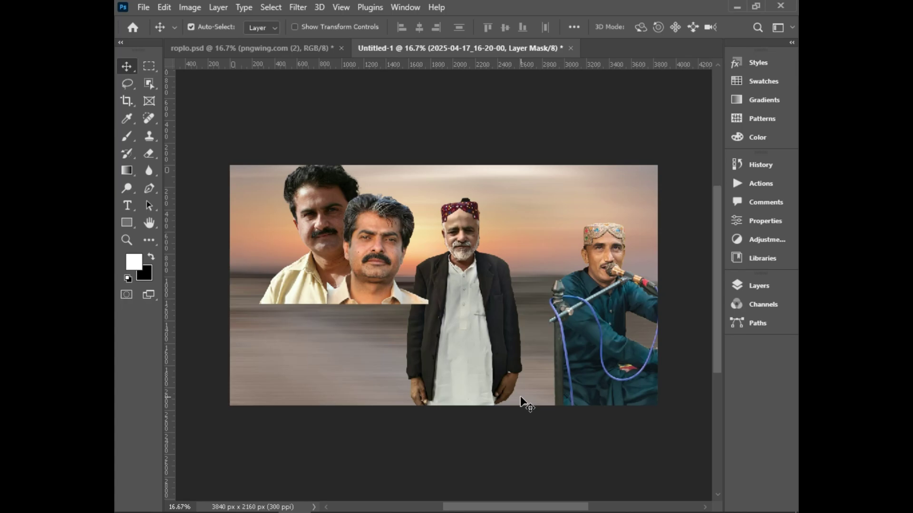
left_click_drag(475, 333, 304, 449)
Erase the dark remnant above the embroidered cap on the 2025-04-17_16-20-00 layer mask with a 40 px eraser
key("e")
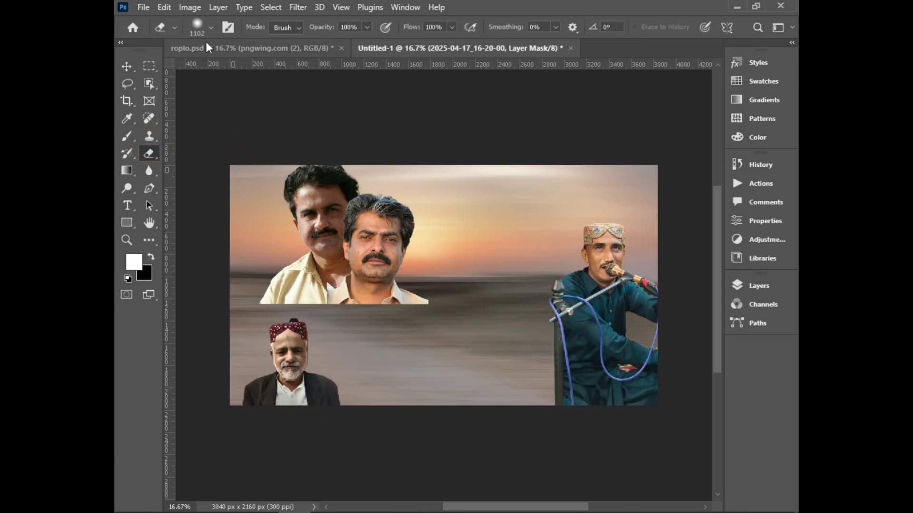
left_click(210, 27)
left_click_drag(205, 101, 257, 101)
left_click(366, 329)
scroll(291, 317, "up", 11)
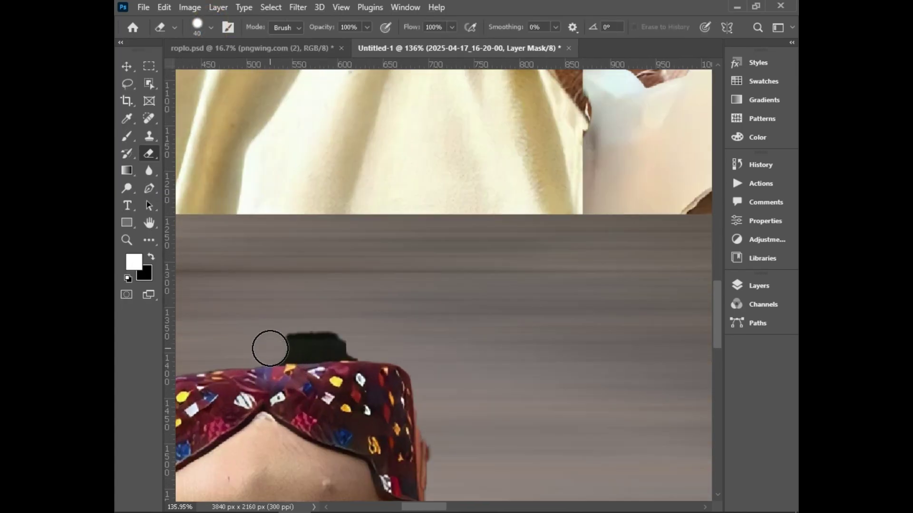
left_click_drag(269, 349, 392, 332)
Clean up the cutout edge beside the bearded man's cheek with the 40 px eraser
scroll(449, 428, "down", 5)
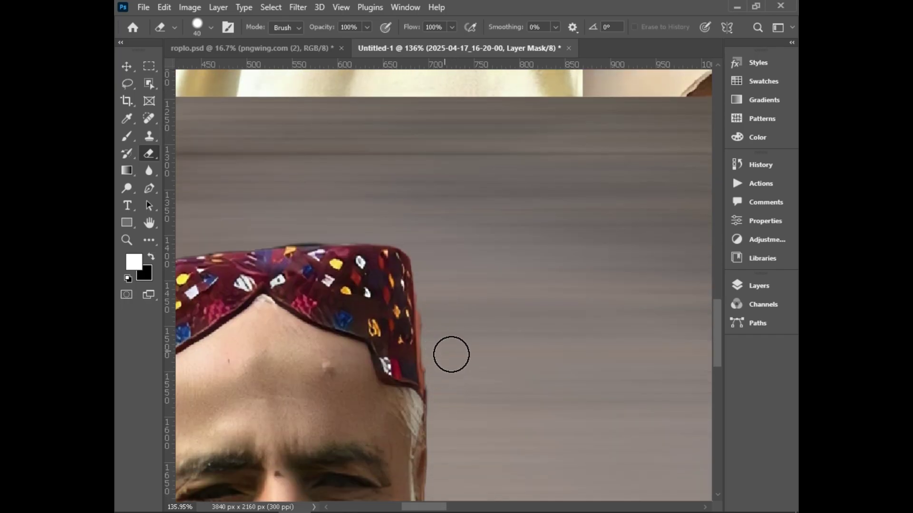
scroll(466, 390, "down", 2)
scroll(478, 421, "down", 2)
mouse_move(436, 393)
left_mouse_down()
mouse_move(438, 363)
mouse_move(437, 400)
left_mouse_up()
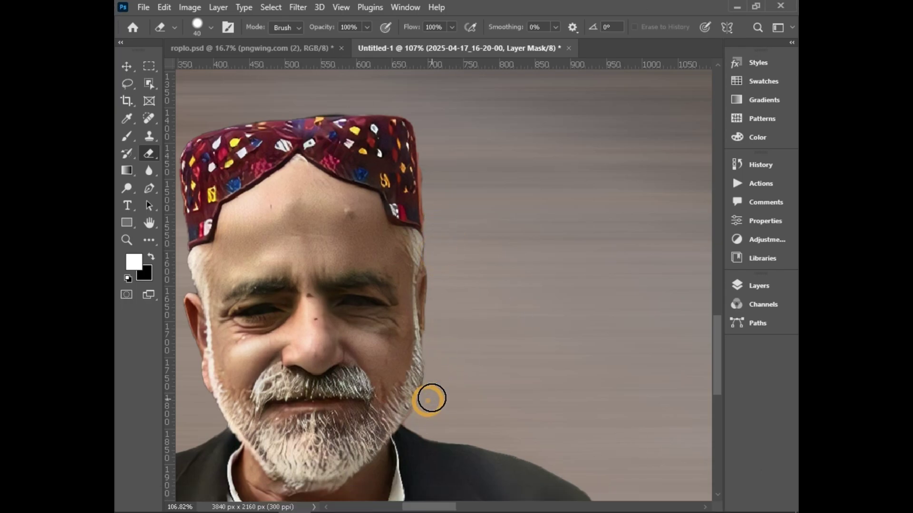
scroll(305, 306, "down", 8)
key("ctrl+0")
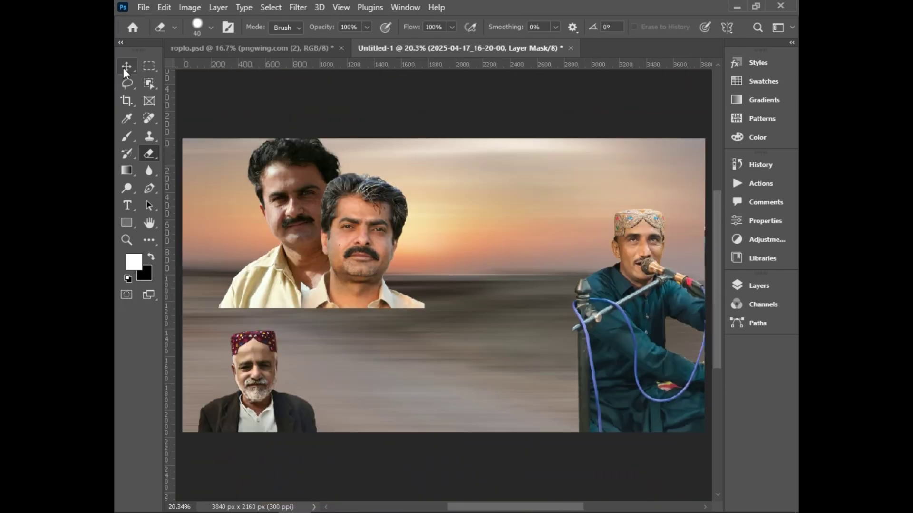
Shift the two upper portrait cutouts to the right, moving the front one further to widen the gap between them
left_click(126, 67)
left_click_drag(361, 238, 389, 238)
mouse_move(294, 240)
left_mouse_down()
mouse_move(303, 256)
mouse_move(303, 240)
left_mouse_up()
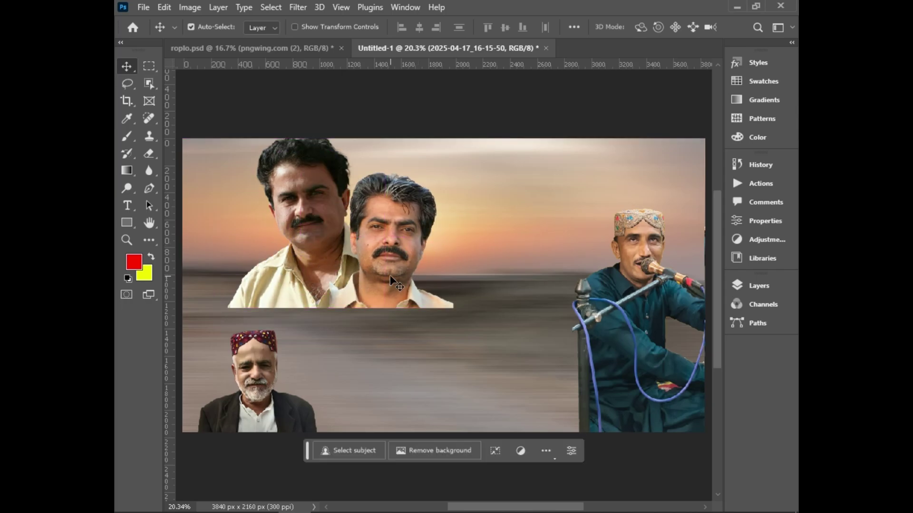
Select the rear upper portrait's layer and set the eraser to 1100 px with 7% hardness
left_click(317, 243)
left_click(150, 153)
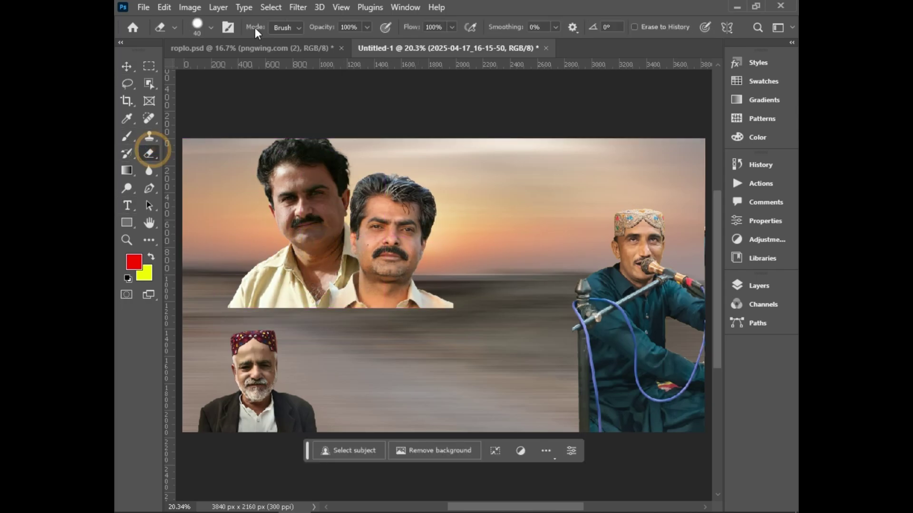
left_click(211, 28)
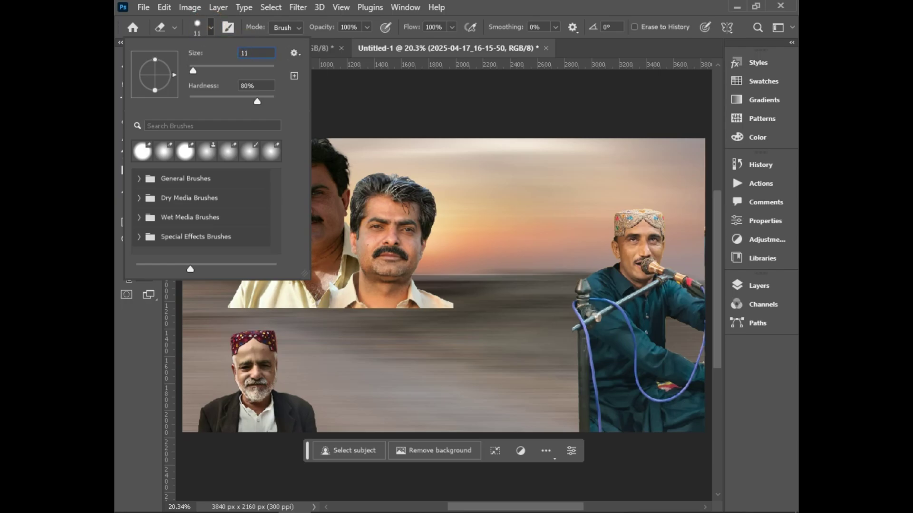
left_click_drag(200, 99, 197, 99)
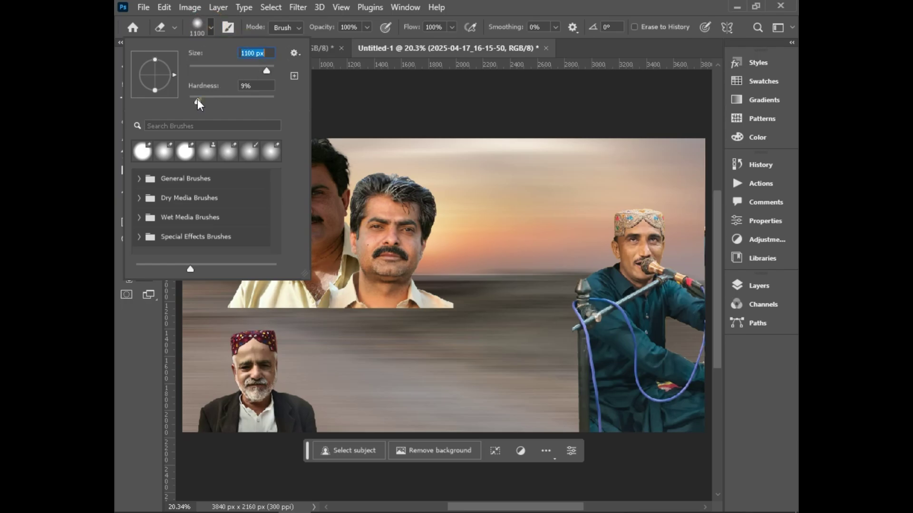
key("Tab")
key("Return")
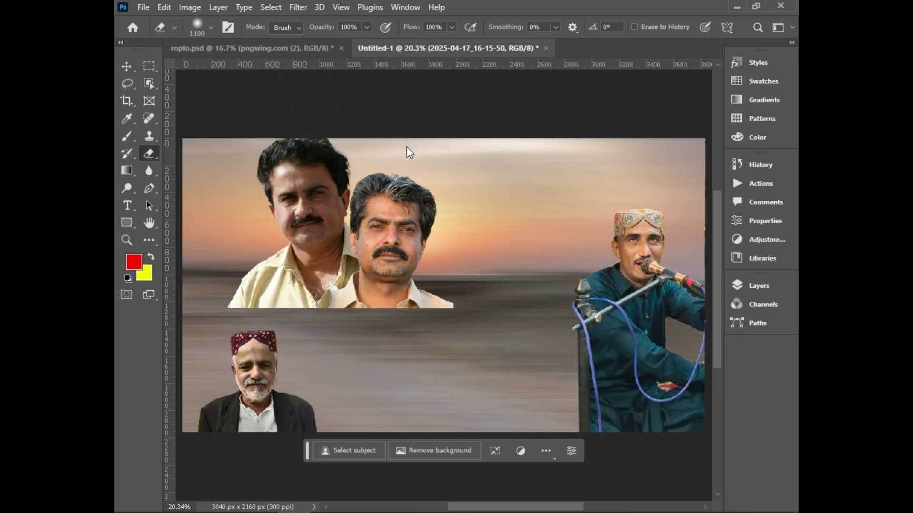
Rasterize the rear portrait's smart object and fade its lower shirt edge into the background with the soft 1100 px eraser
left_click(405, 145)
left_click(200, 195)
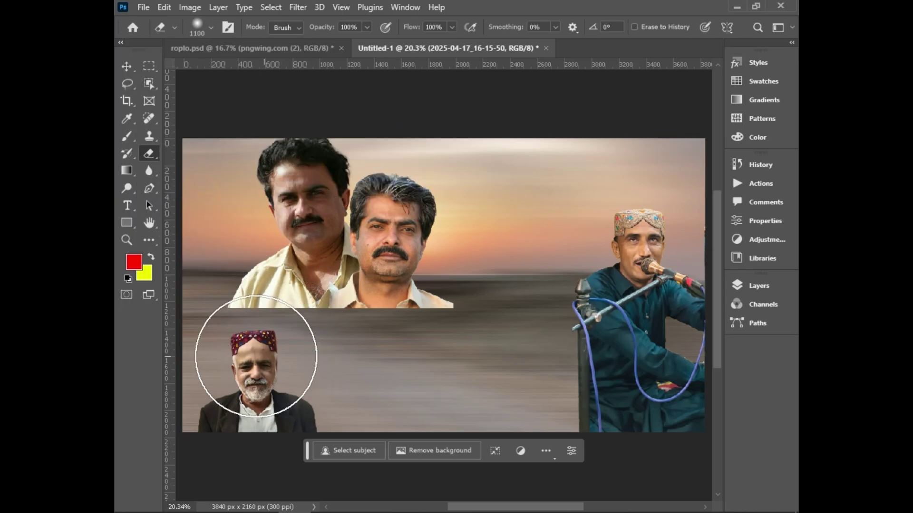
left_click_drag(265, 336, 474, 332)
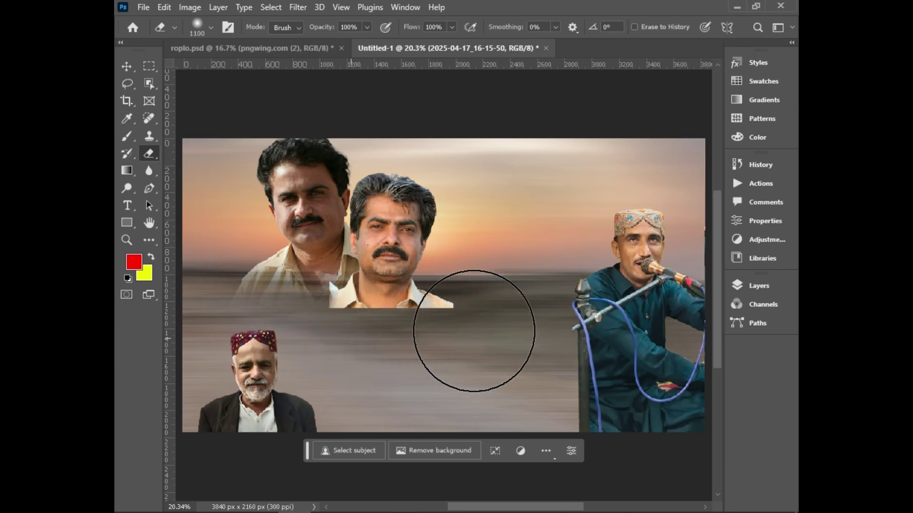
key("ctrl+z")
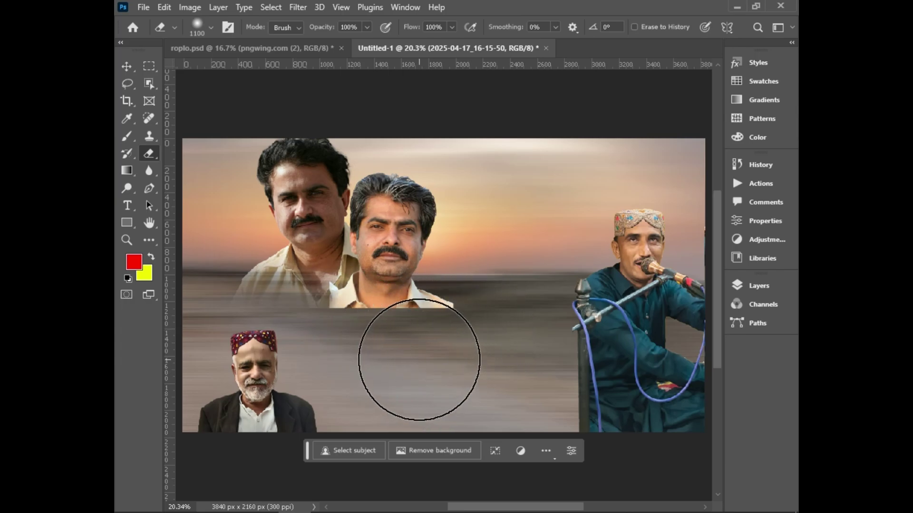
key("ctrl+z")
left_click_drag(419, 353, 339, 366)
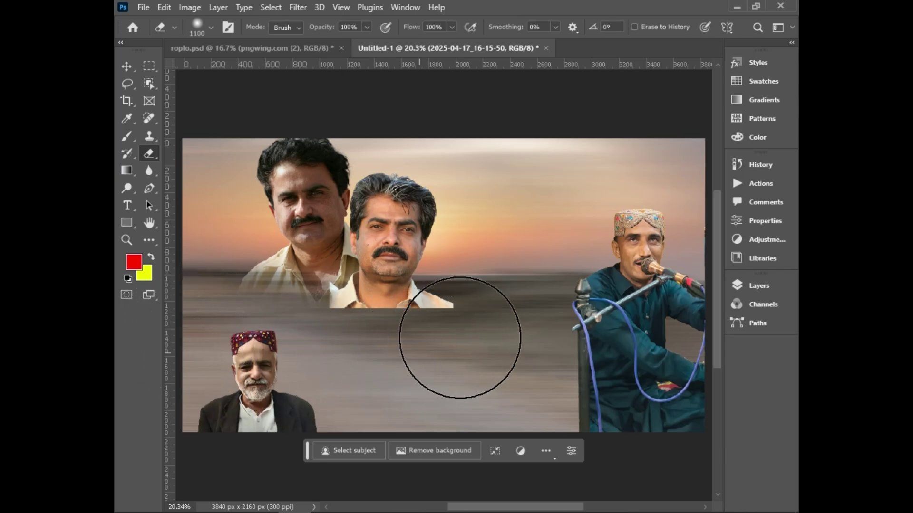
Select the front upper portrait's layer and rasterize its smart object for erasing
left_click(126, 66)
left_click(410, 245)
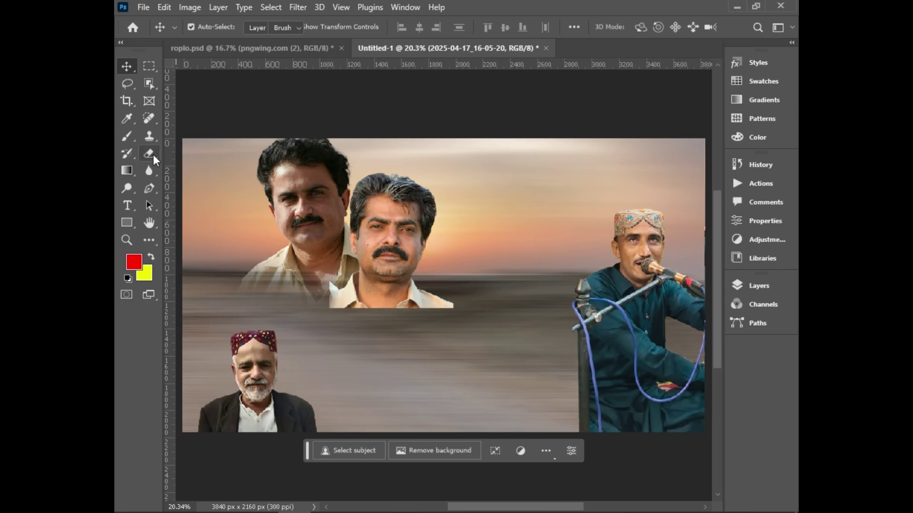
left_click(151, 154)
left_click(466, 323)
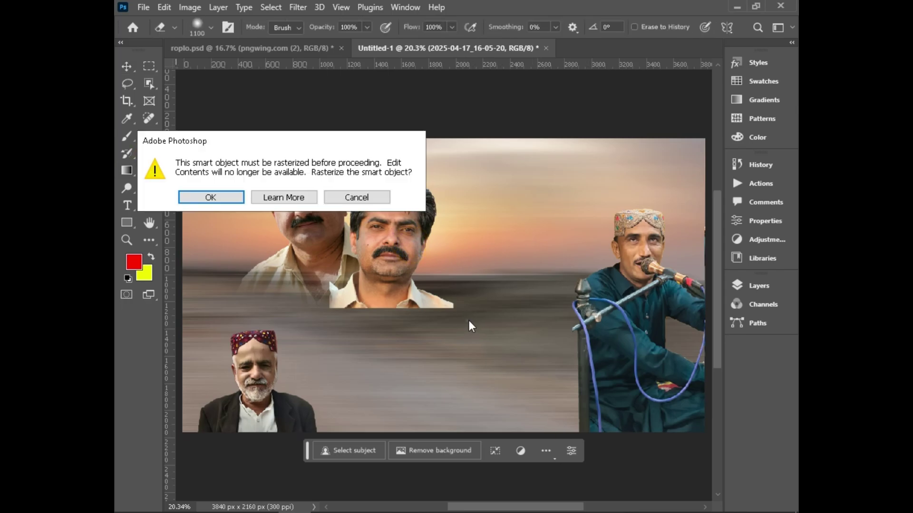
left_click(211, 197)
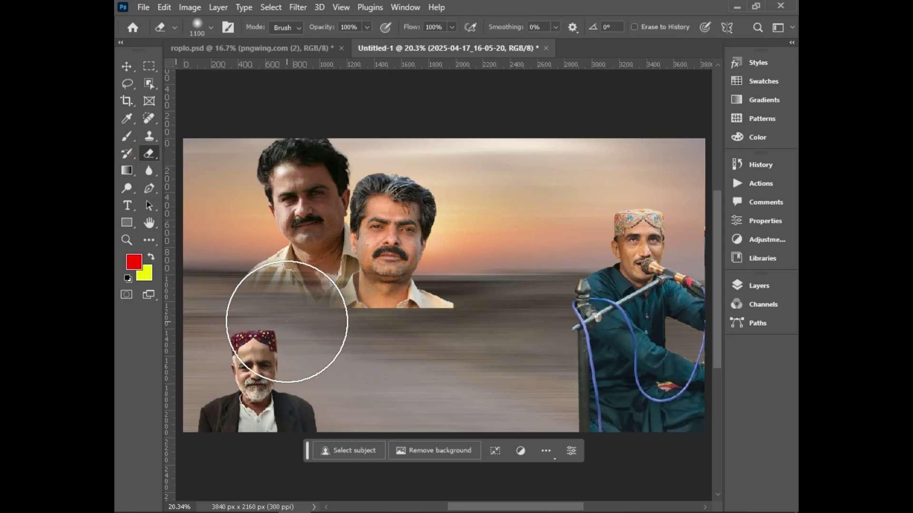
Try to fade the front portrait's lower edge with the 1100 px eraser, and undo the strokes
left_click(286, 322)
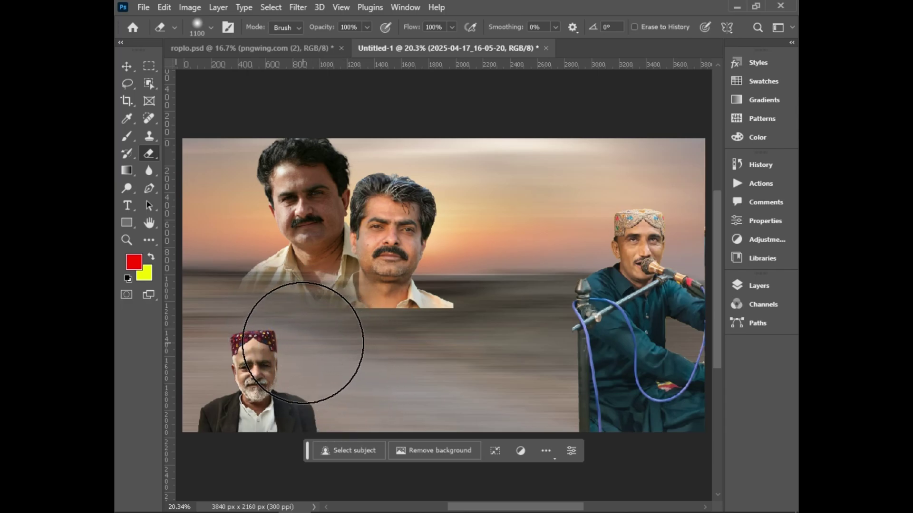
left_click(304, 343)
mouse_move(322, 352)
left_mouse_down()
mouse_move(429, 364)
mouse_move(485, 354)
mouse_move(426, 360)
mouse_move(486, 358)
mouse_move(432, 368)
left_mouse_up()
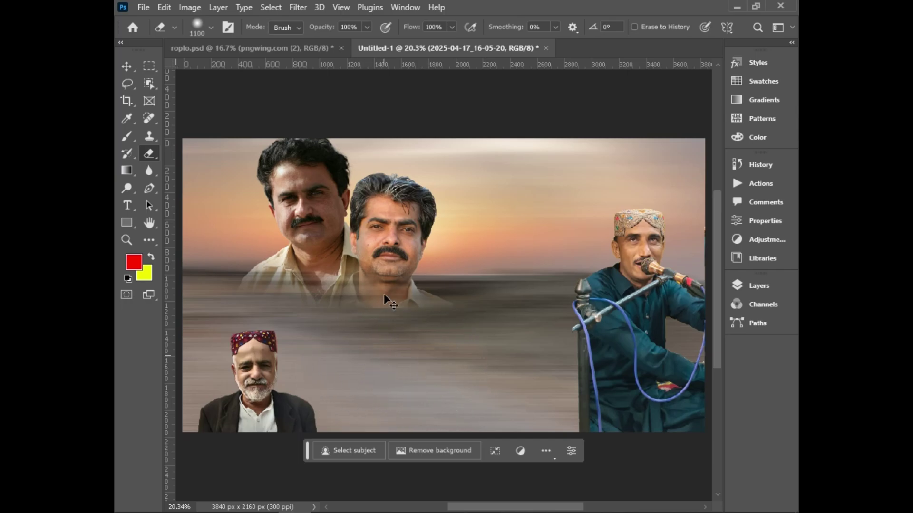
key("ctrl+z")
key("ctrl+z")
key("ctrl+z")
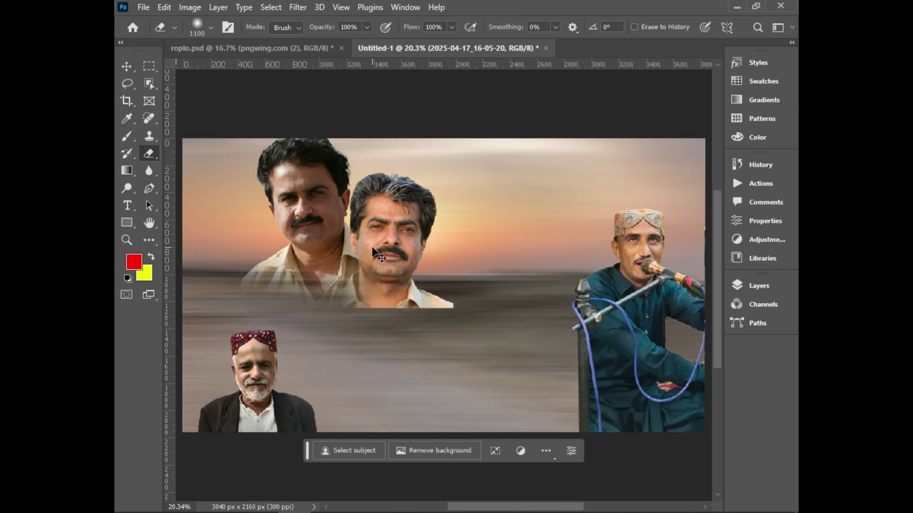
Reduce the eraser to 448 px and fade the front portrait's straight lower edge into the background
left_click(211, 28)
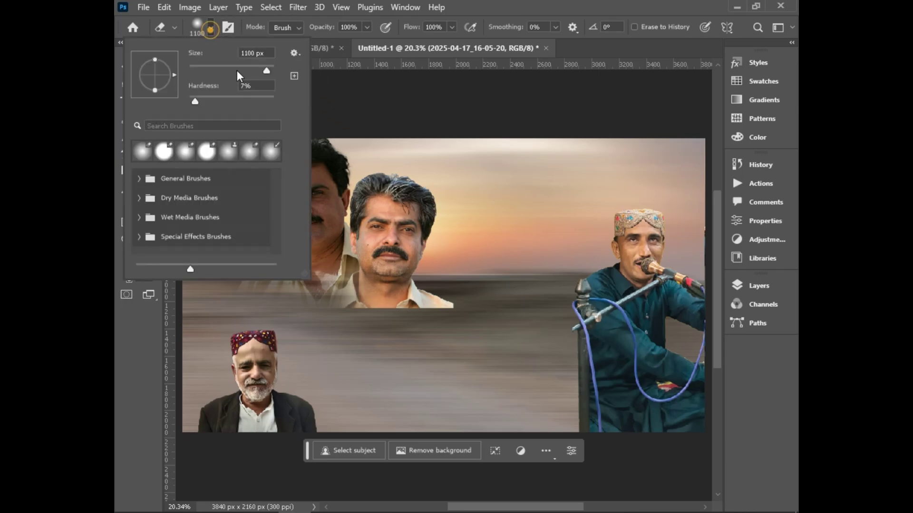
left_click_drag(237, 70, 263, 71)
left_click(353, 354)
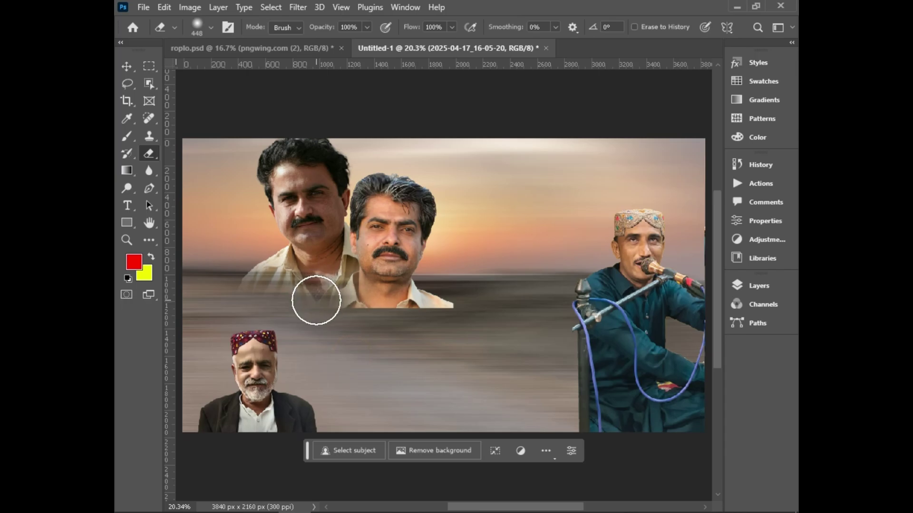
left_click_drag(327, 315, 452, 318)
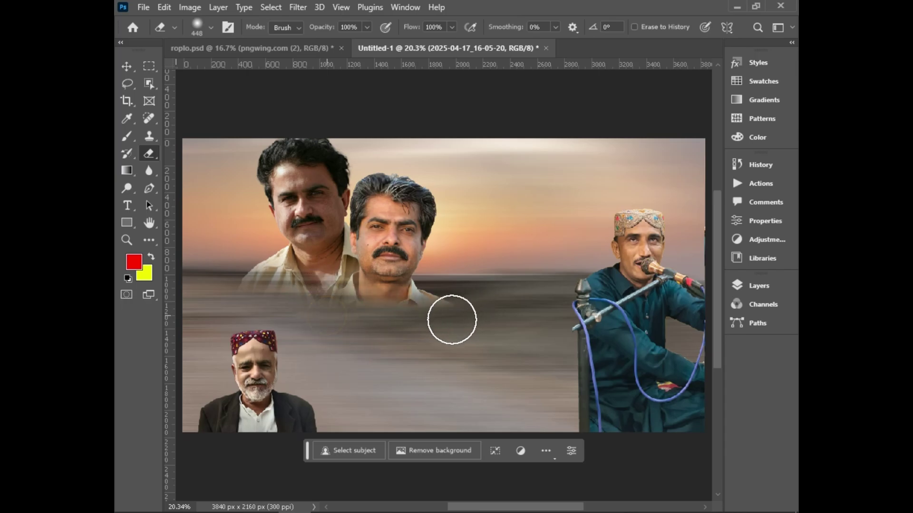
Select both upper portrait cutouts and shift them together slightly down and to the right
left_click(135, 70)
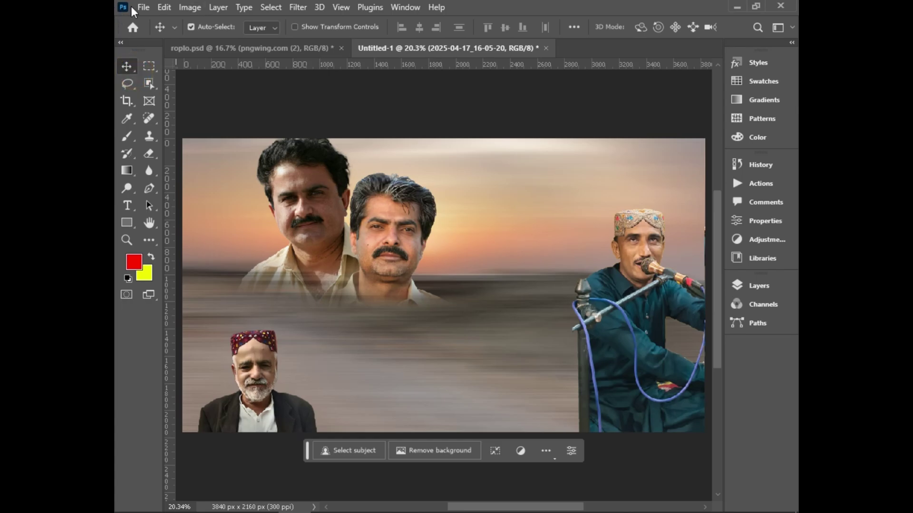
left_click(329, 219)
left_click(400, 227, "shift")
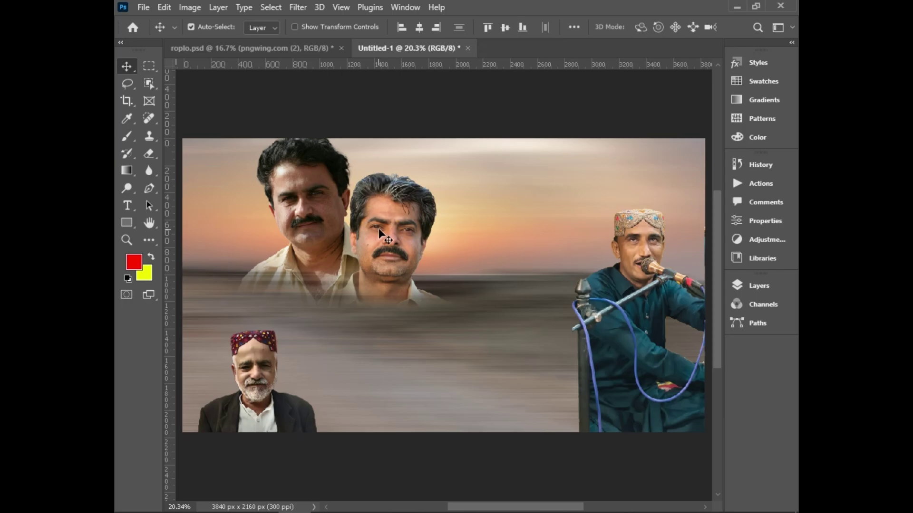
left_click_drag(378, 229, 384, 238)
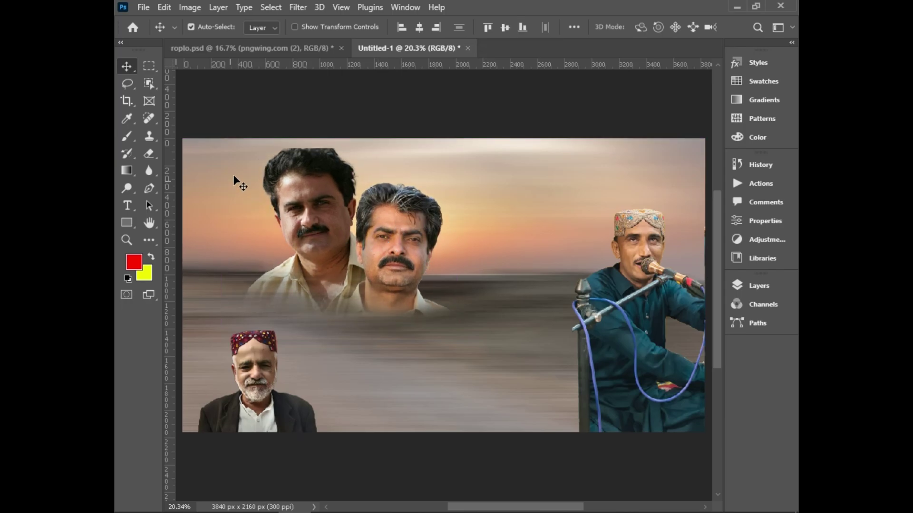
Set the eraser to 51 px with 62% hardness for refining the rear portrait's hair
scroll(292, 148, "up", 5)
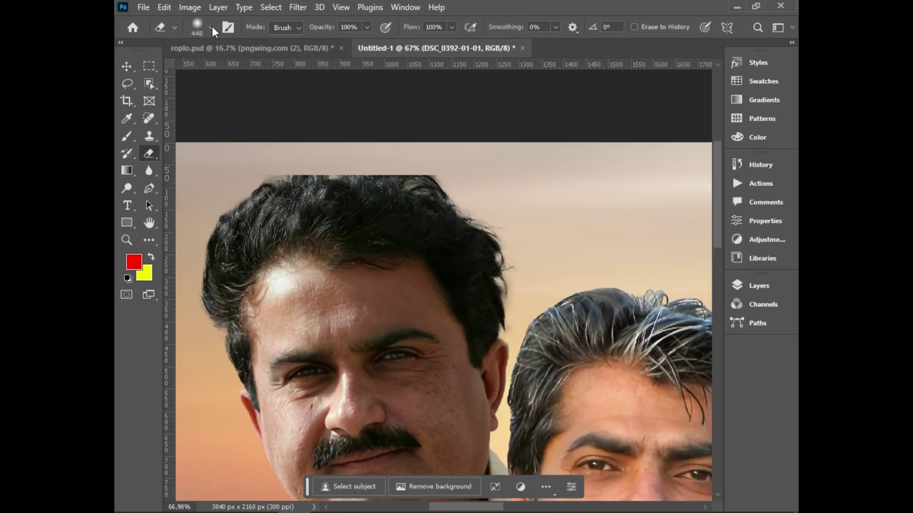
left_click(211, 27)
left_click_drag(227, 67, 210, 69)
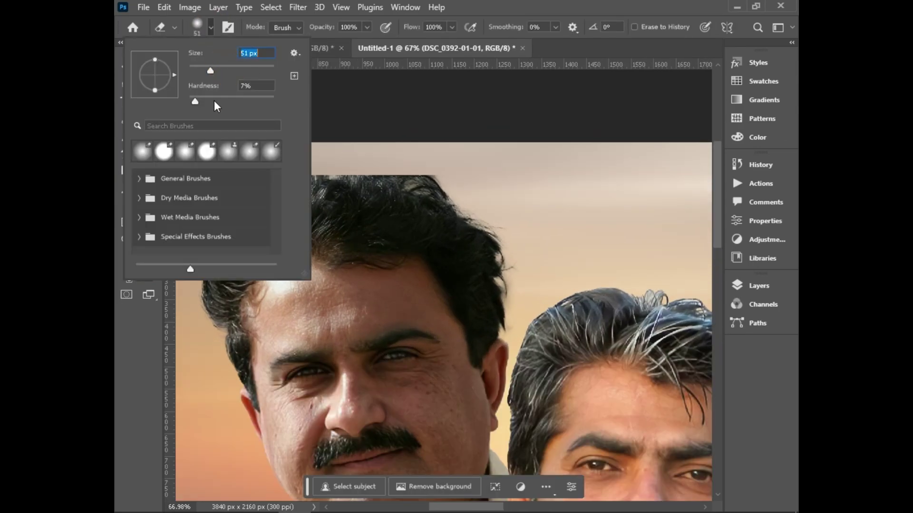
left_click_drag(214, 101, 241, 99)
left_click(361, 98)
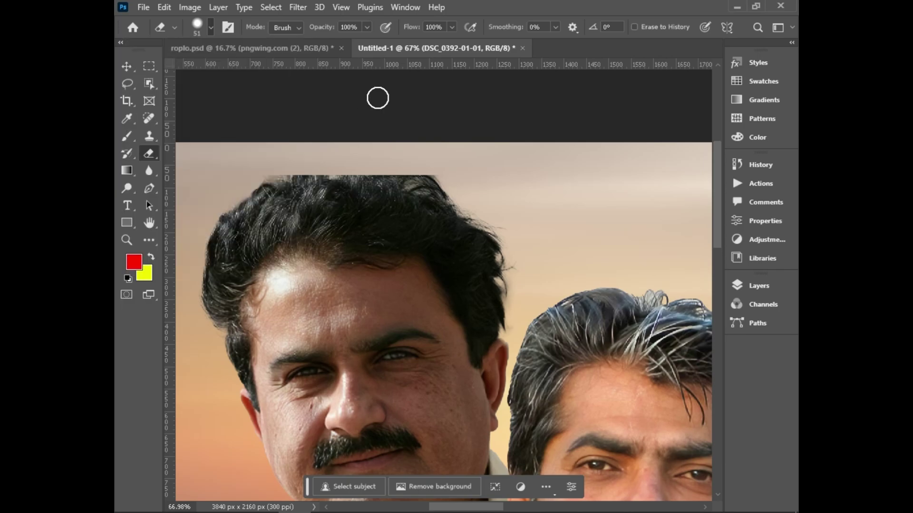
Undo the stray eraser stroke and round off the flat, cropped top of the rear portrait's hair on the 2025-04-17_16-15-50 layer
left_click_drag(438, 166, 365, 167)
key("ctrl+z")
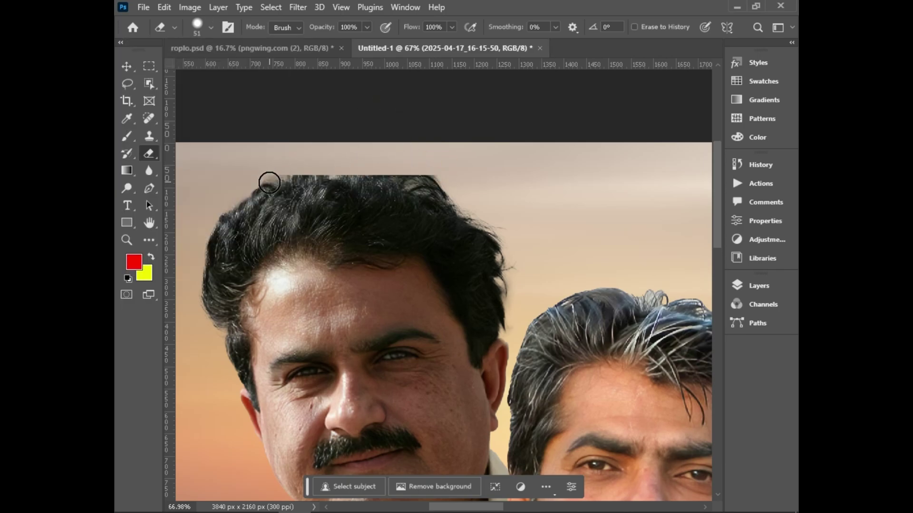
scroll(267, 195, "up", 2)
mouse_move(247, 177)
left_mouse_down()
mouse_move(399, 150)
mouse_move(505, 168)
mouse_move(371, 154)
left_mouse_up()
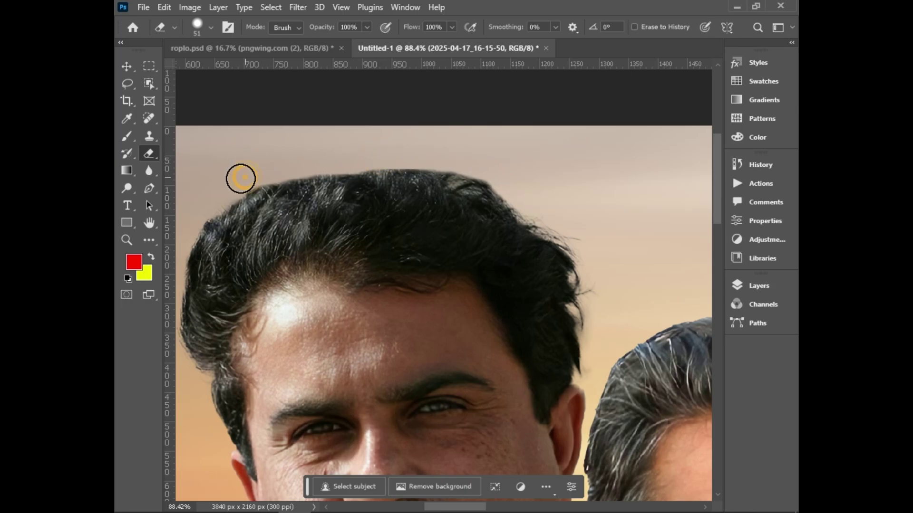
scroll(456, 173, "down", 6)
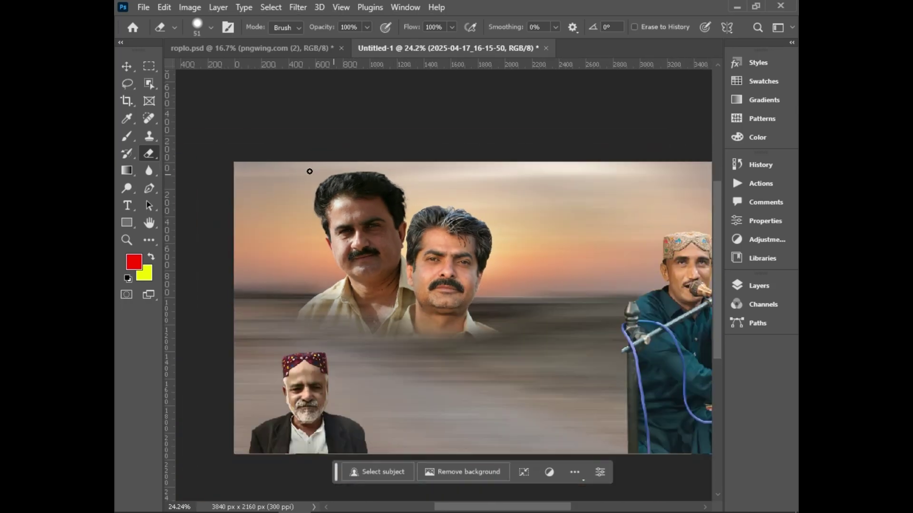
scroll(309, 171, "down", 3)
Select the seated singer's IMG-20250404-WA0003 layer and set the eraser to 1000 px with 9% hardness
left_click(127, 71)
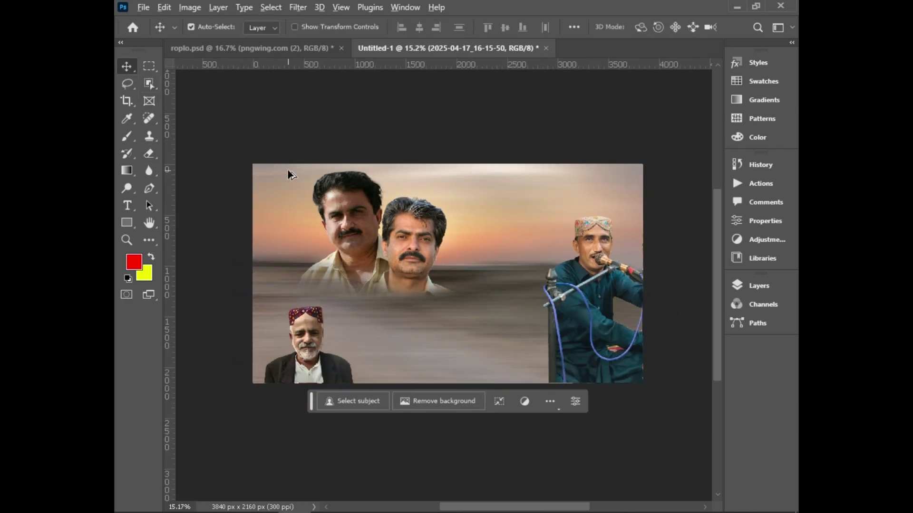
left_click(287, 170)
scroll(287, 169, "down", 2)
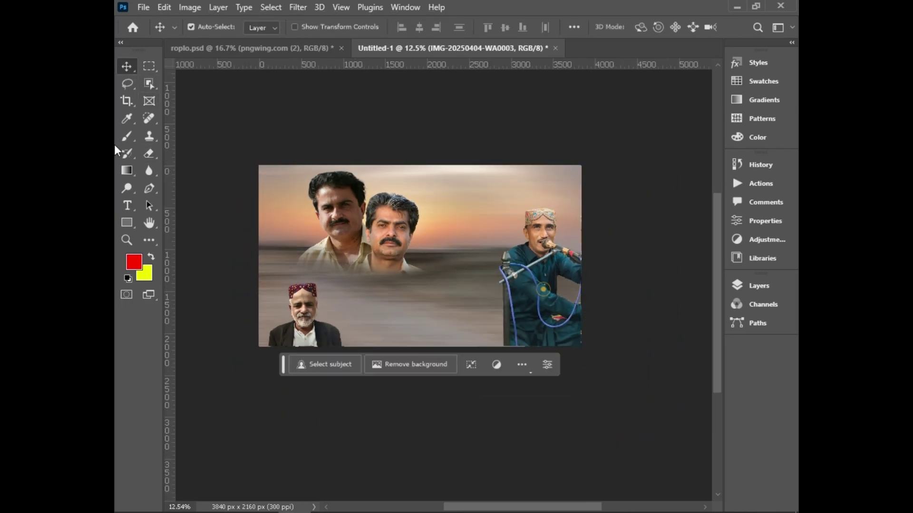
left_click(148, 153)
left_click(207, 28)
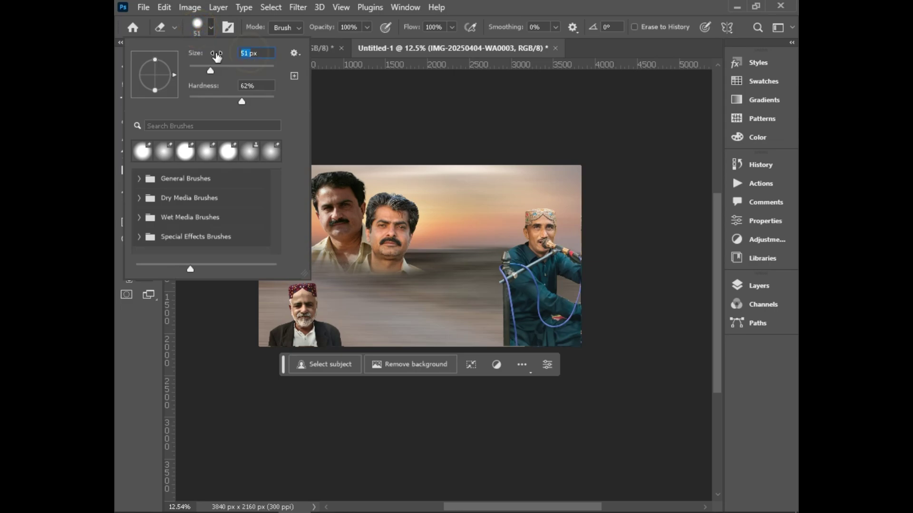
type("1")
left_click_drag(200, 102, 197, 102)
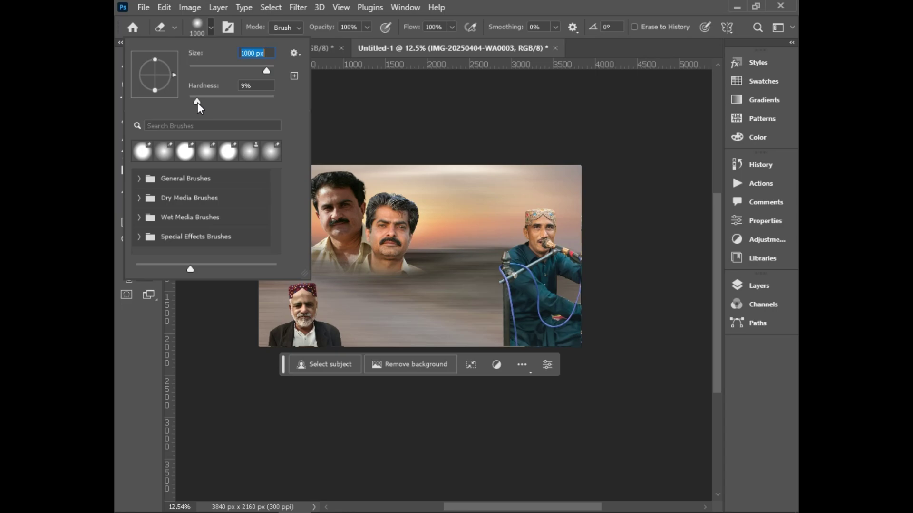
key("Tab")
Rasterize the singer's smart object and erase his lower body so the torso fades softly into the background
left_click(467, 119)
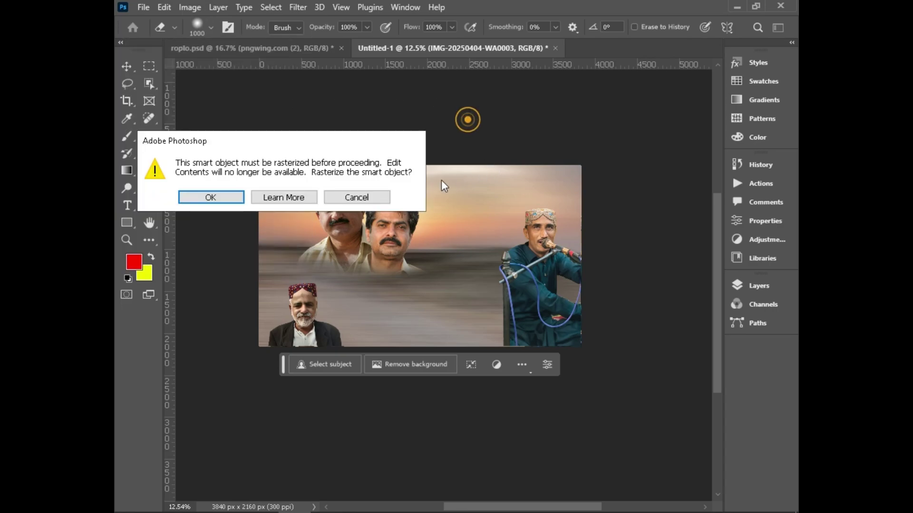
left_click(209, 197)
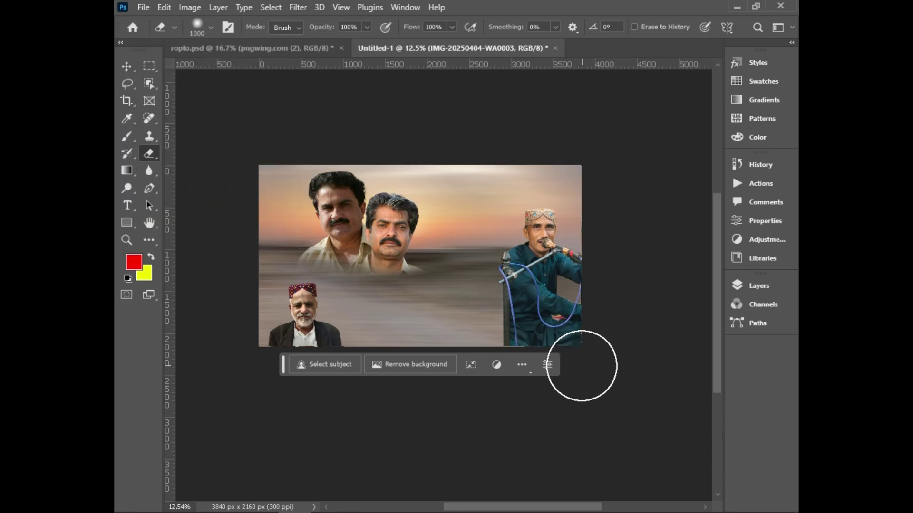
mouse_move(582, 366)
left_mouse_down()
mouse_move(531, 364)
mouse_move(484, 332)
mouse_move(474, 280)
mouse_move(500, 337)
mouse_move(571, 356)
mouse_move(594, 337)
left_mouse_up()
mouse_move(594, 336)
left_mouse_down()
mouse_move(522, 321)
mouse_move(591, 332)
left_mouse_up()
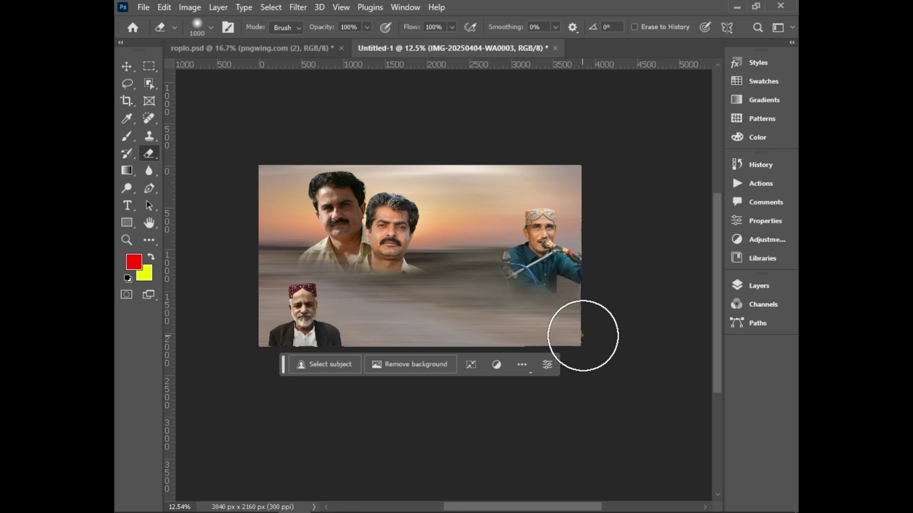
Scale the seated singer's cutout up to 172.75% and position it along the poster's right side, running slightly off the edge
left_click(127, 67)
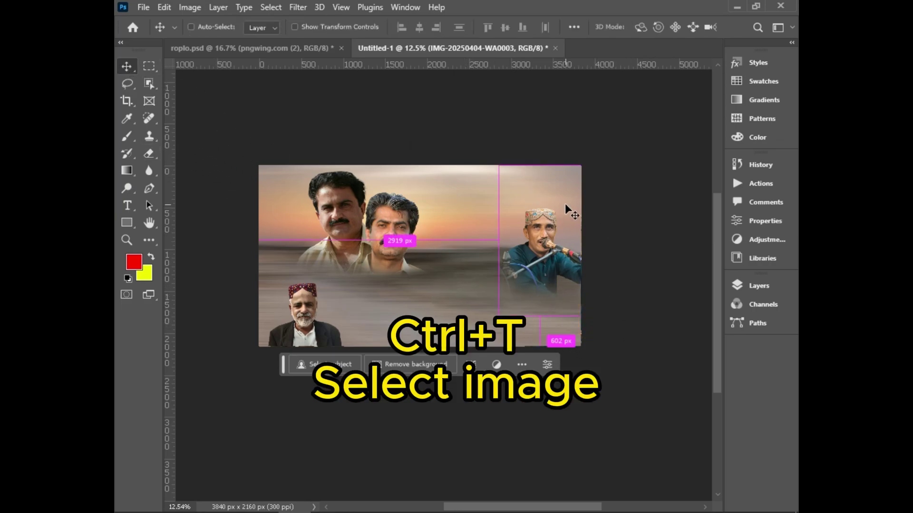
key("ctrl+t")
key("ctrl+0")
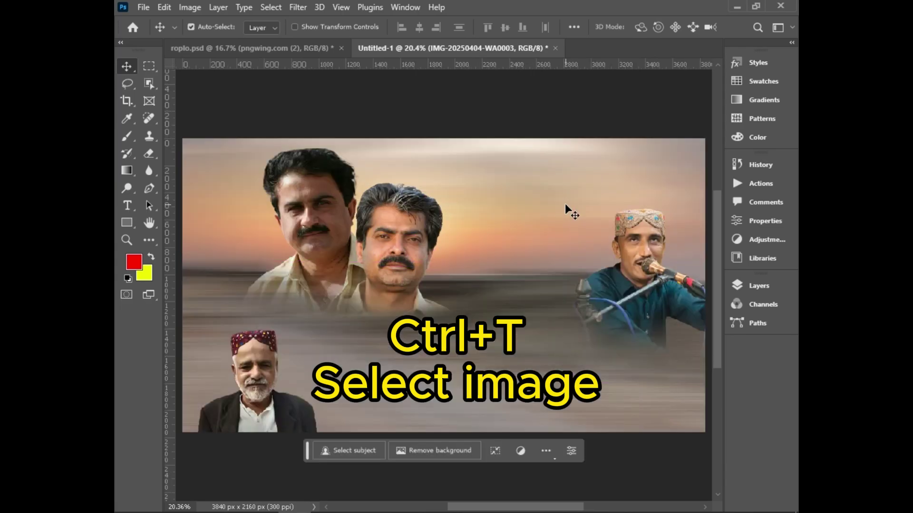
key("ctrl+t")
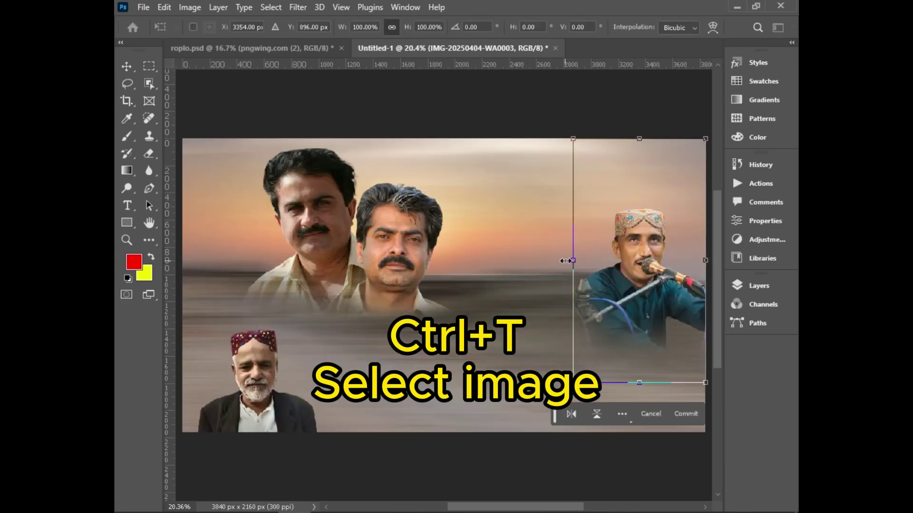
left_click_drag(572, 261, 502, 277)
left_click_drag(498, 279, 472, 282)
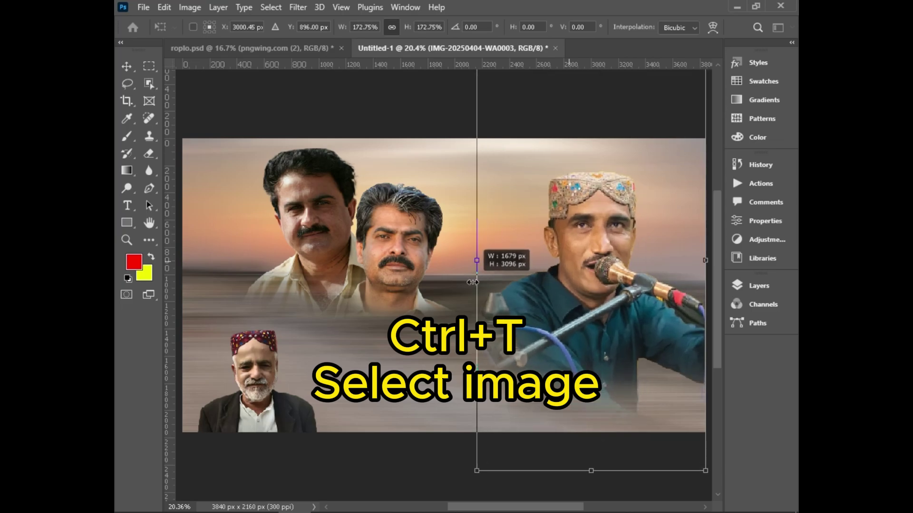
left_click_drag(584, 303, 603, 295)
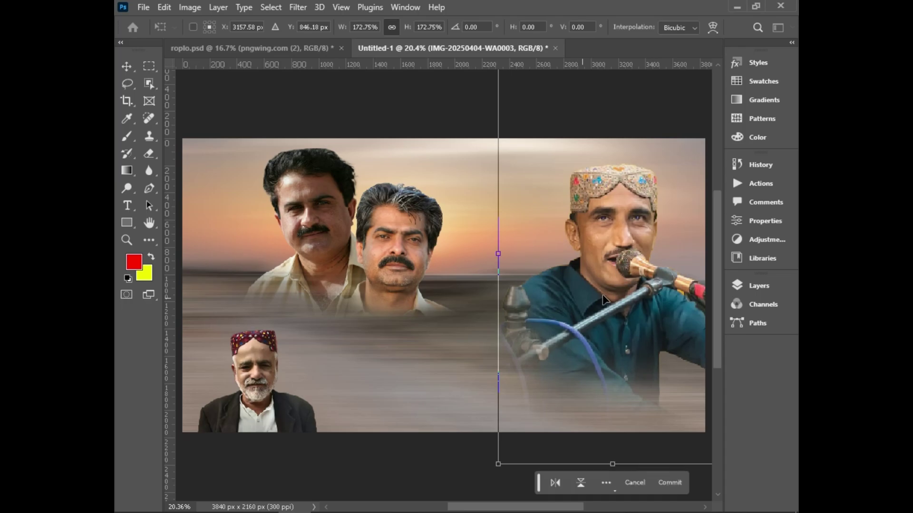
key("Return")
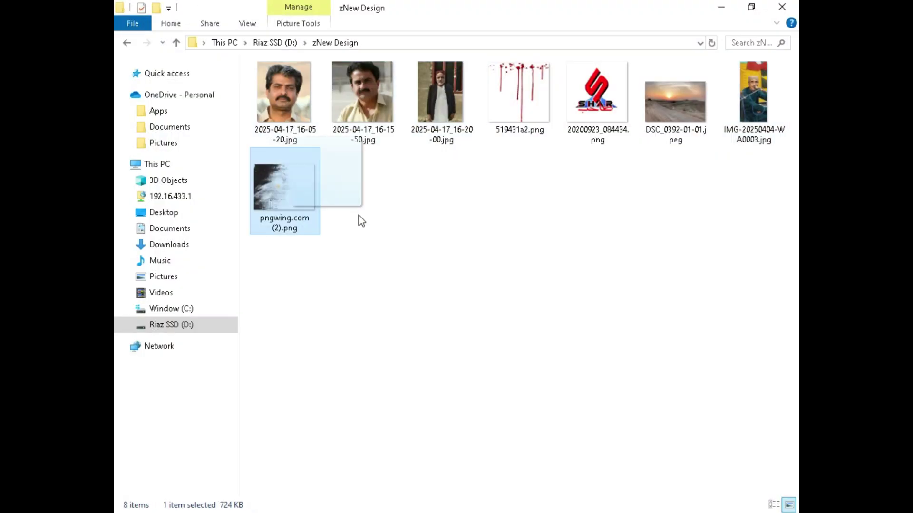
Place pngwing.com (2).png from the zNew Design folder into the poster and stack its layer directly above DSC_0392-01-01
left_click_drag(358, 218, 301, 285)
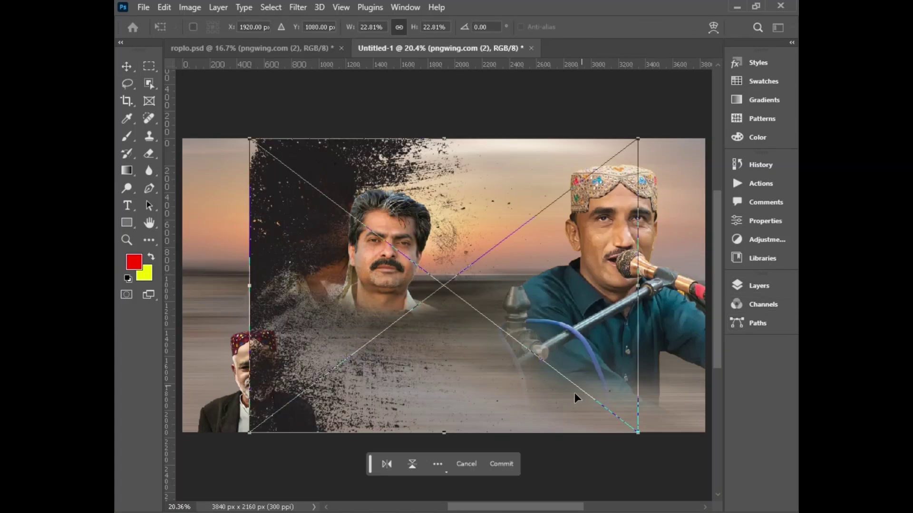
left_click(503, 465)
left_click(740, 286)
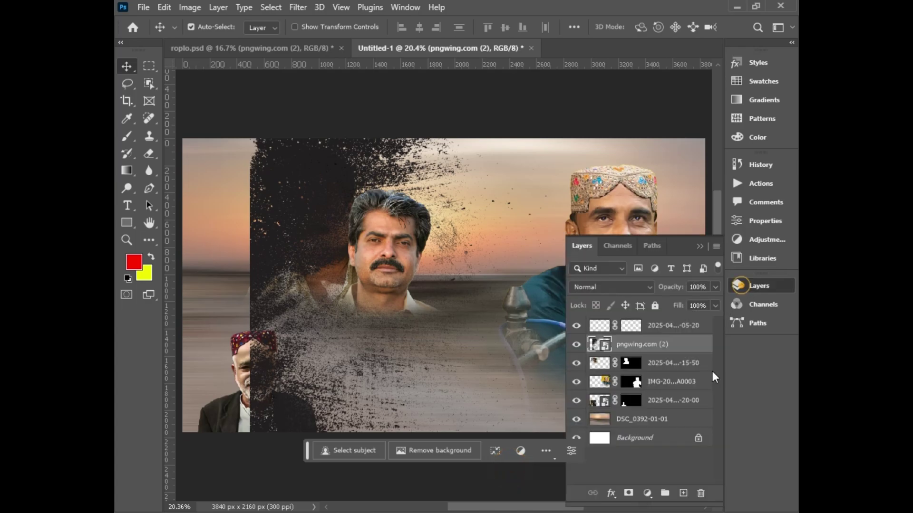
left_click_drag(656, 347, 662, 409)
Move the black splatter image to the poster's left edge and scale it to 23.95% so it spans the full poster height
left_click_drag(266, 230, 196, 222)
key("ctrl+t")
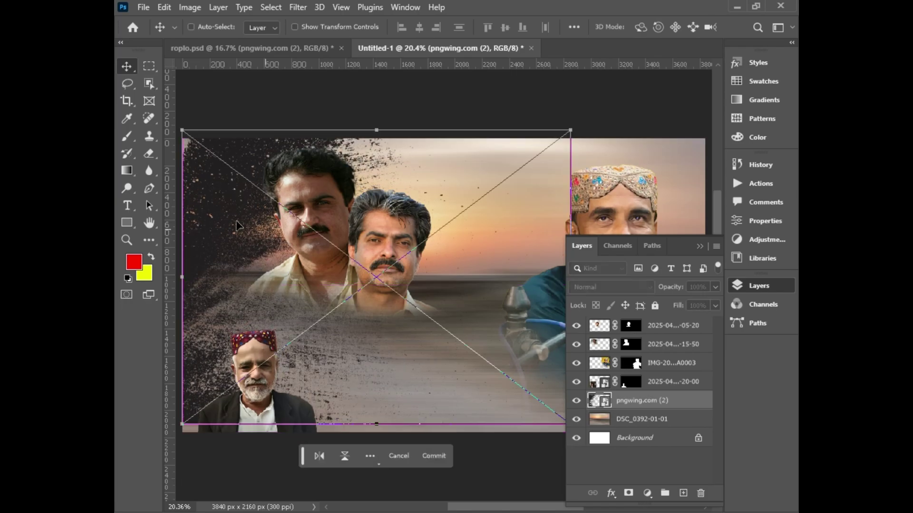
left_click(698, 246)
left_click_drag(376, 423, 378, 441)
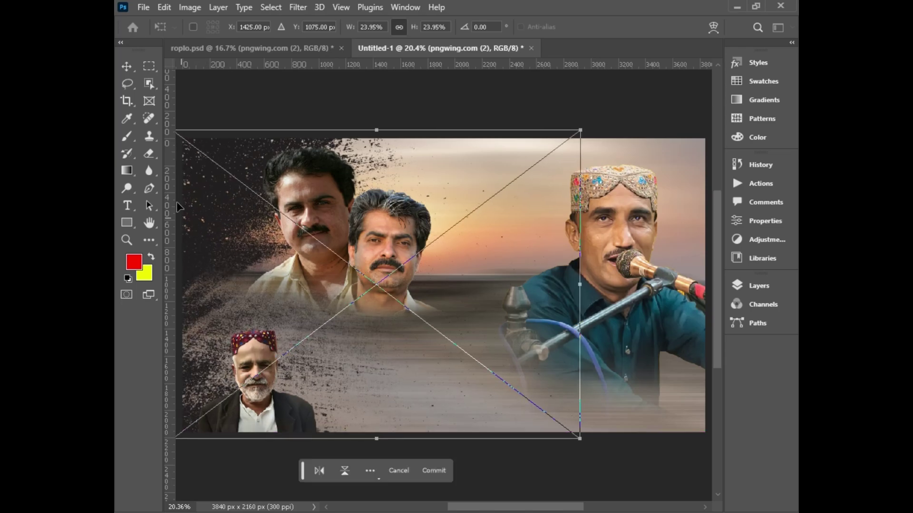
key("Return")
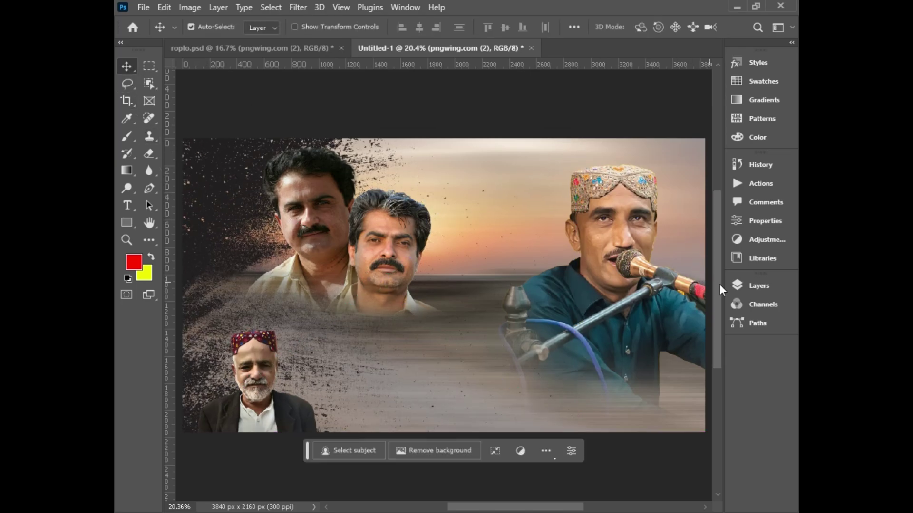
Set the blend mode of the pngwing.com (2) splatter layer to Vivid Light
left_click(744, 285)
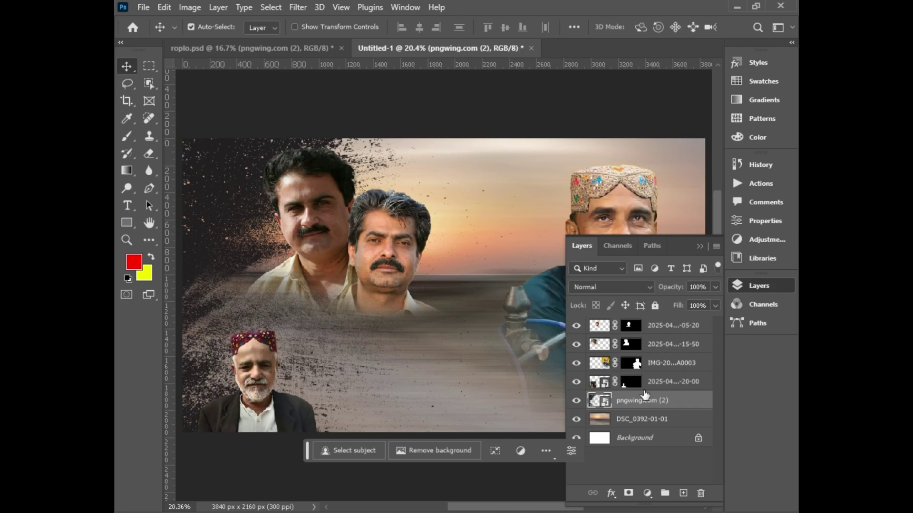
left_click(640, 285)
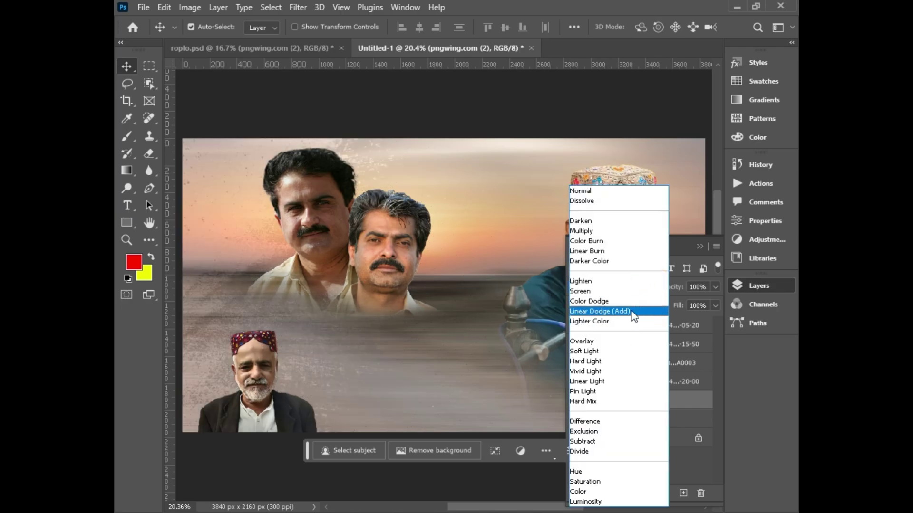
left_click(625, 373)
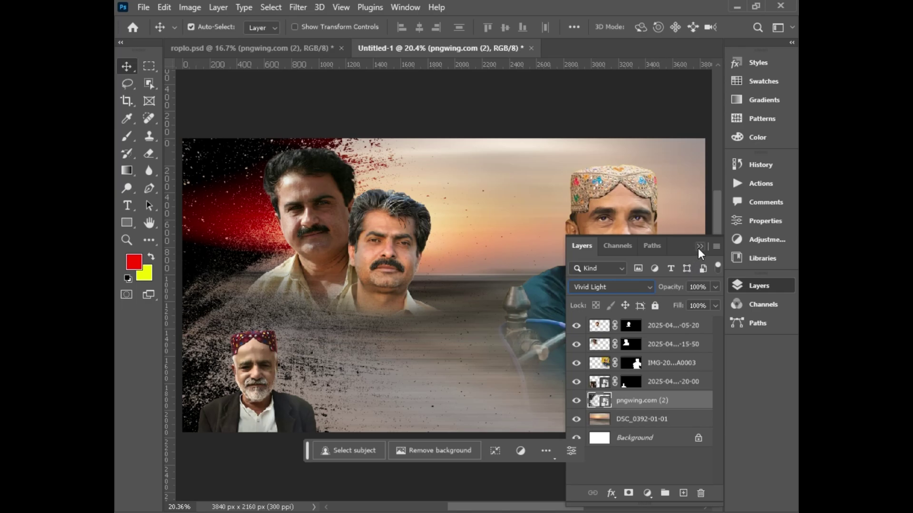
Add a new empty layer above the pngwing.com (2) splatter layer and set the foreground colour to white
left_click(683, 493)
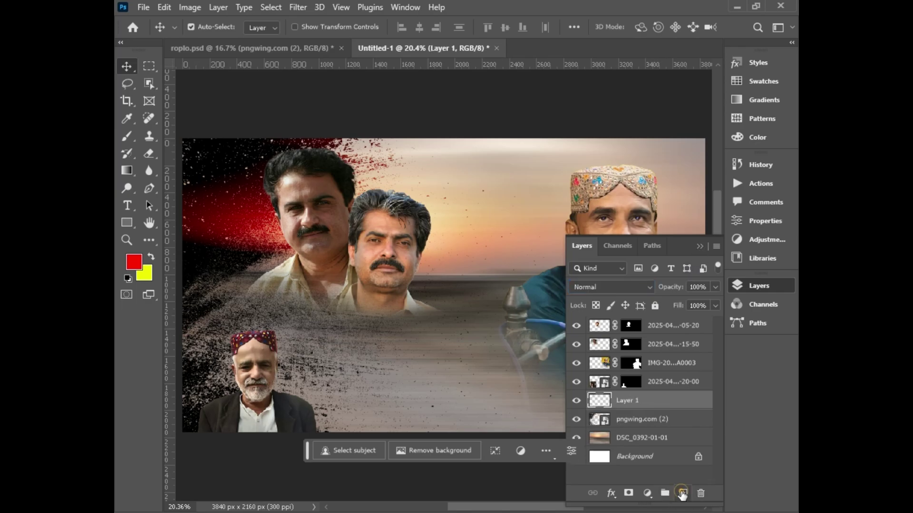
left_click(696, 247)
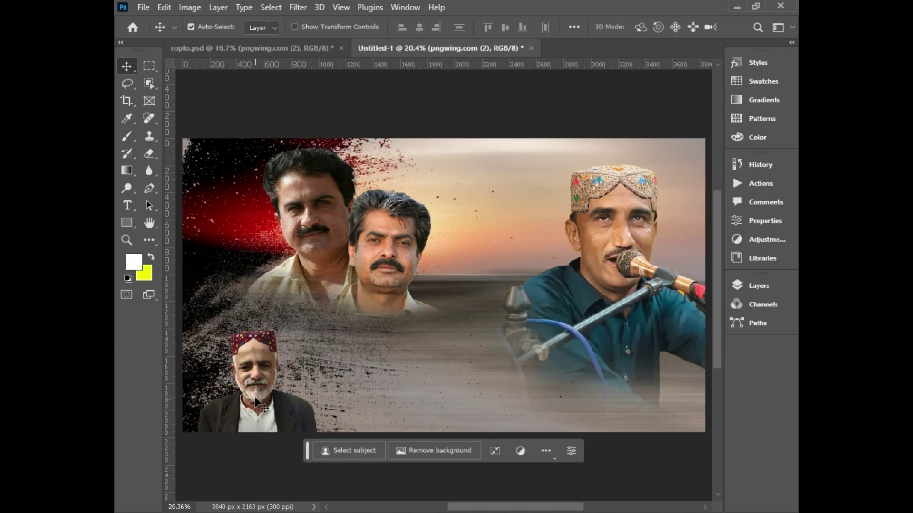
left_click(758, 289)
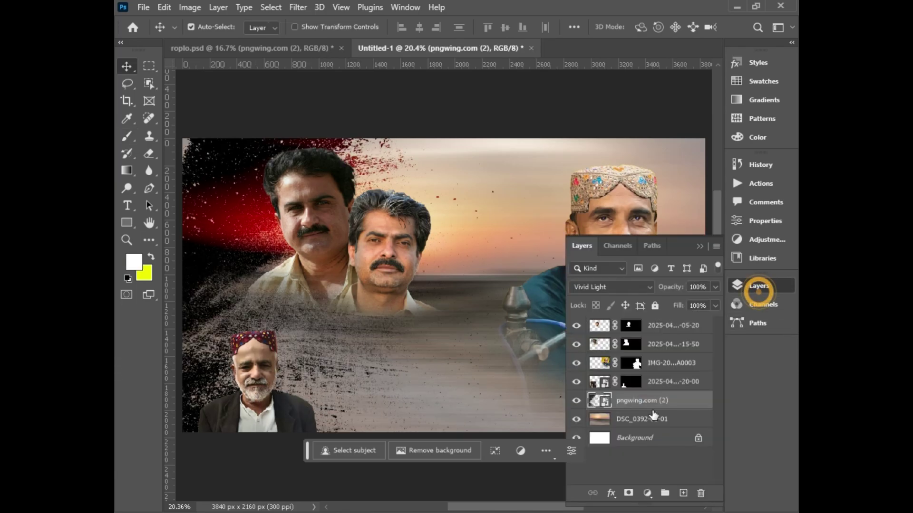
left_click(683, 493)
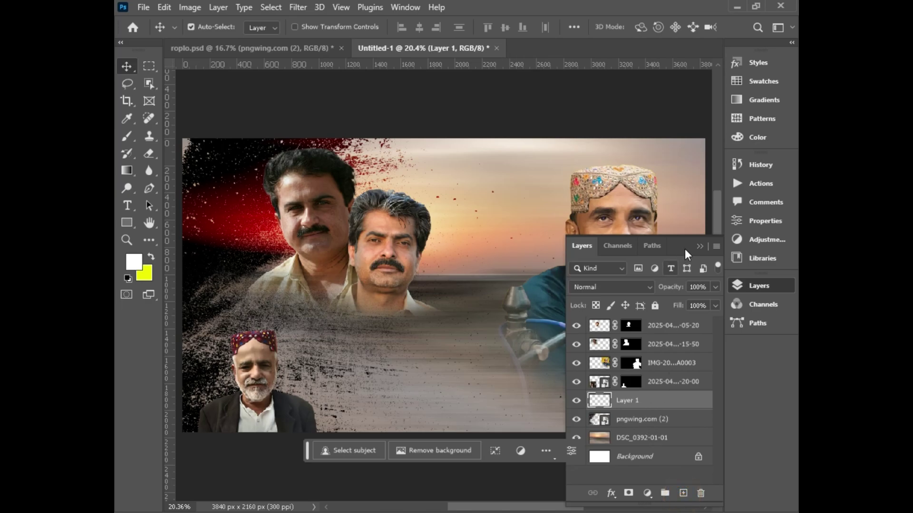
left_click(700, 249)
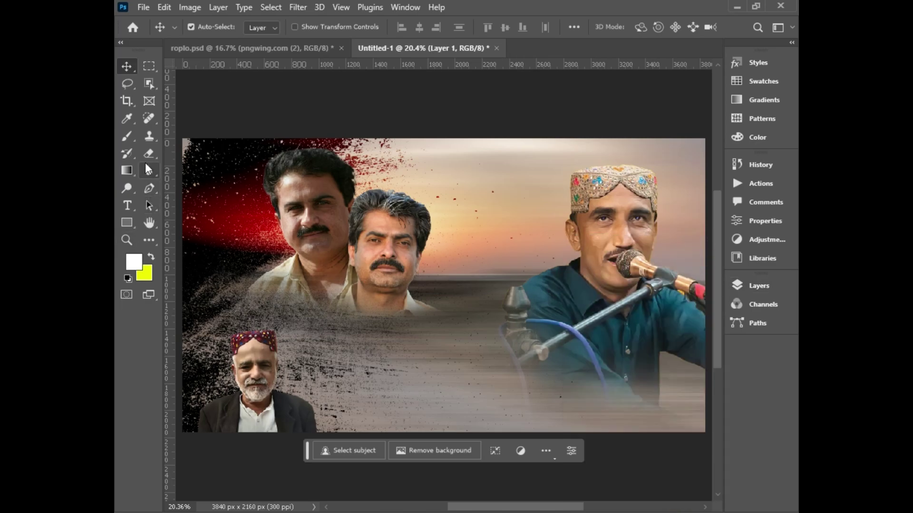
Paint soft white glows with a 2165 px brush behind the elderly man's portrait and behind the singer's lower body
left_click(132, 141)
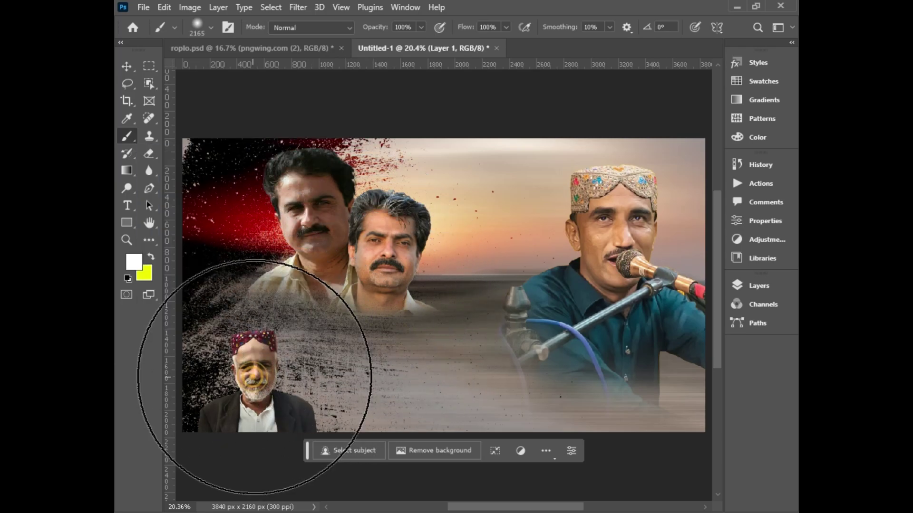
left_click(255, 377)
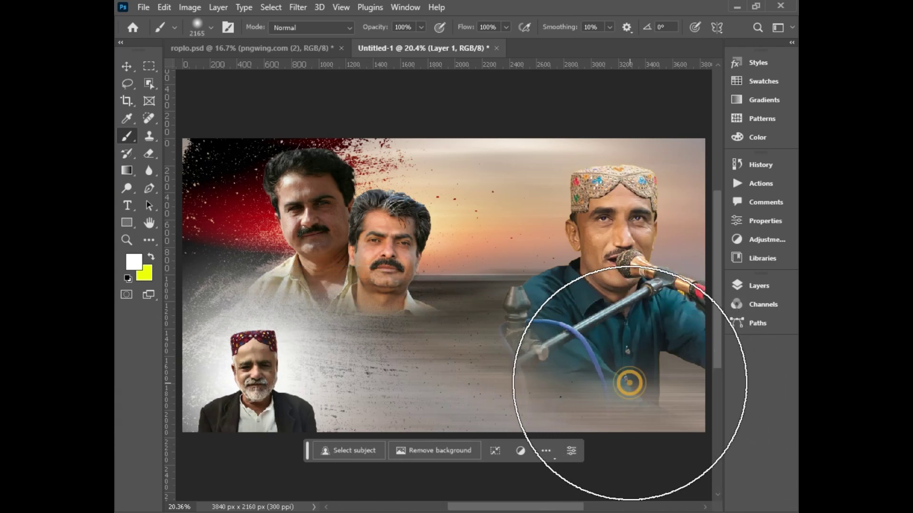
left_click(629, 382)
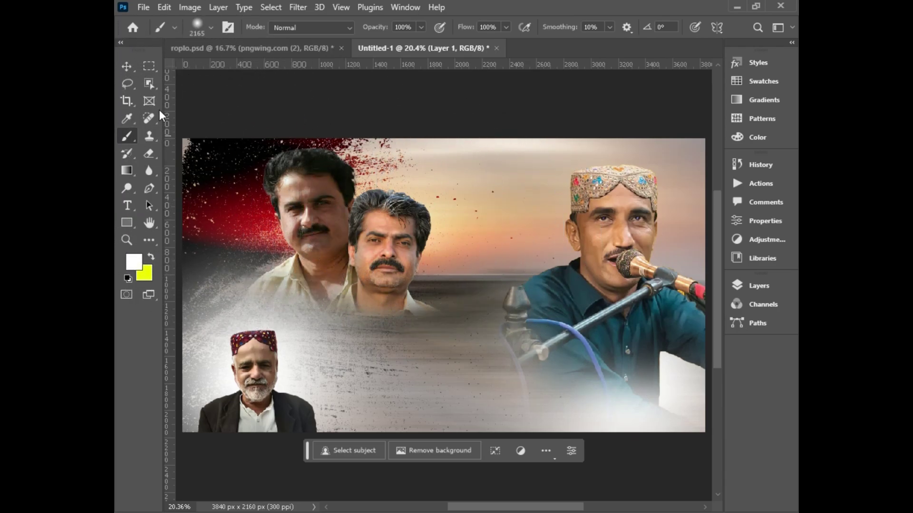
left_click(122, 68)
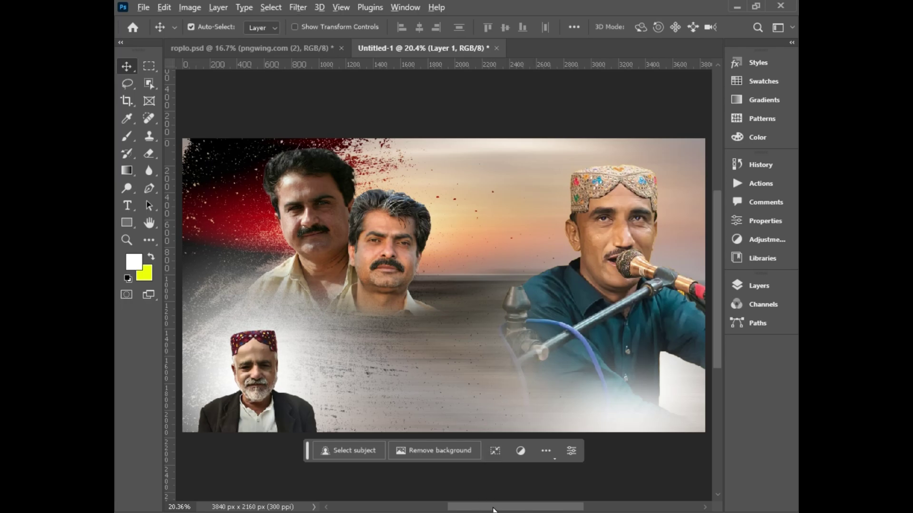
Switch to rooplo.txt in Notepad and copy its first line, the poster's title text
key("alt+Tab")
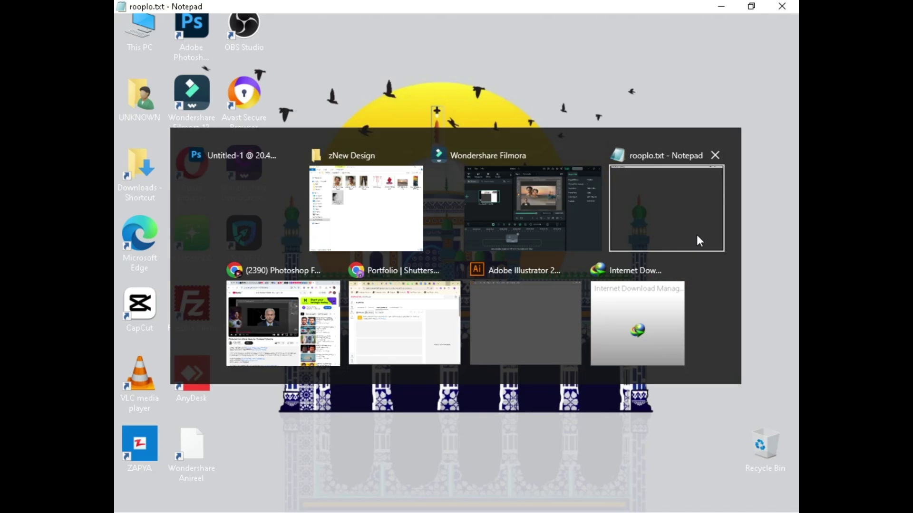
left_click(697, 235)
left_click_drag(390, 49, 366, 48)
right_click(366, 51)
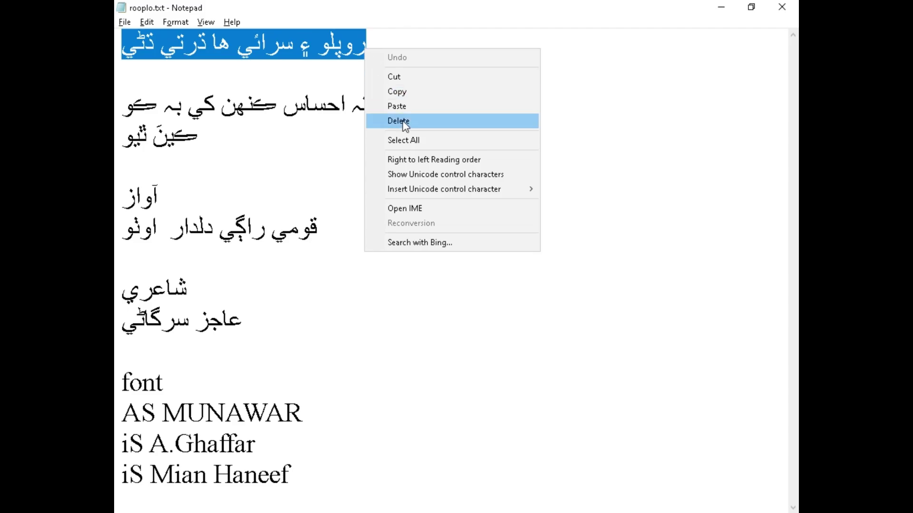
left_click(398, 93)
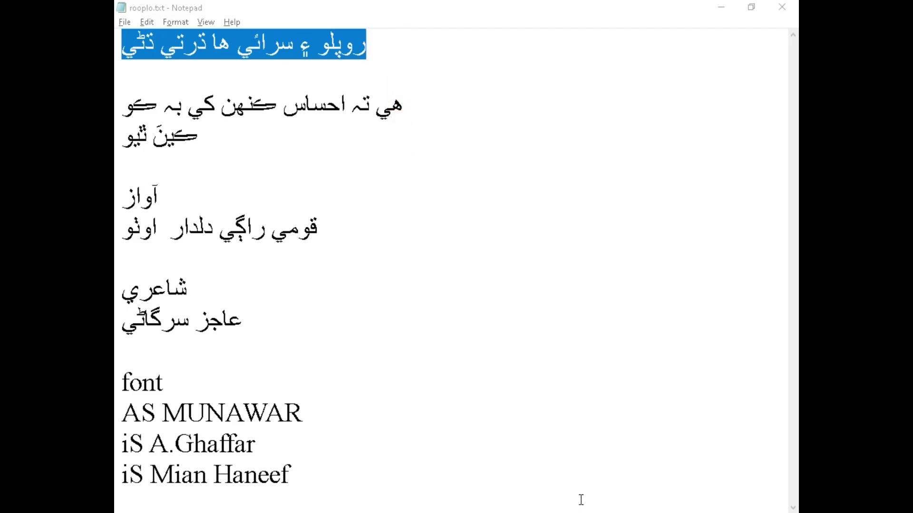
key("alt+Tab")
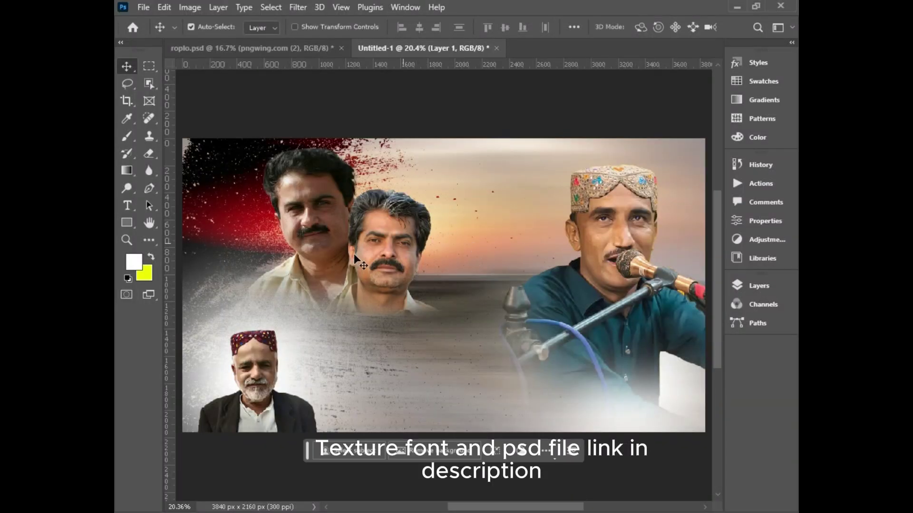
left_click(127, 205)
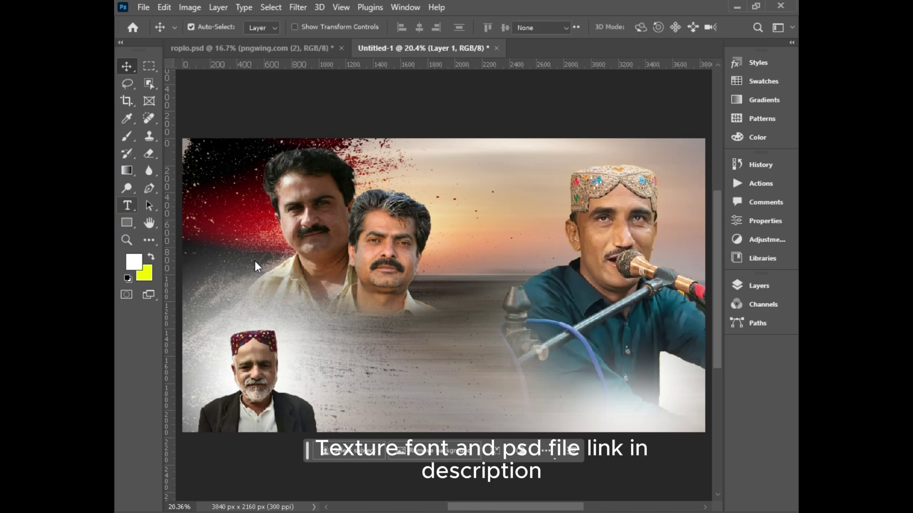
left_click(288, 320)
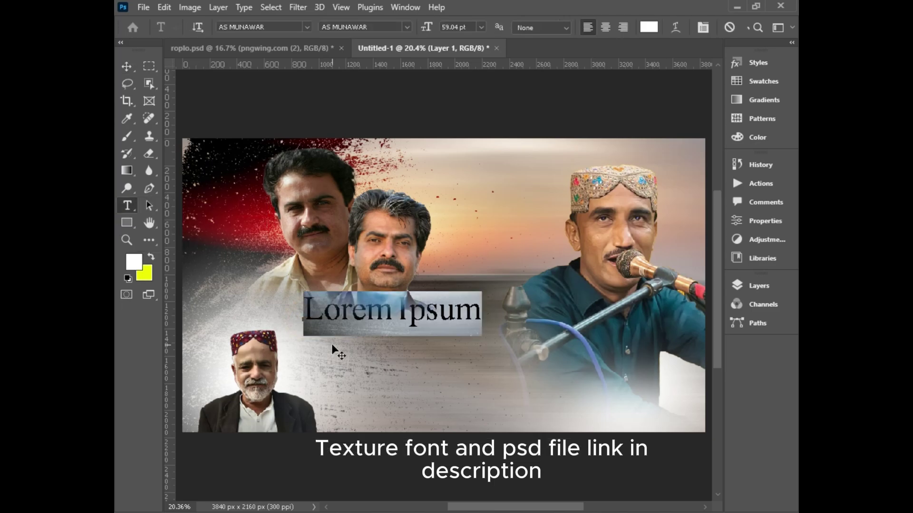
key("ctrl+v")
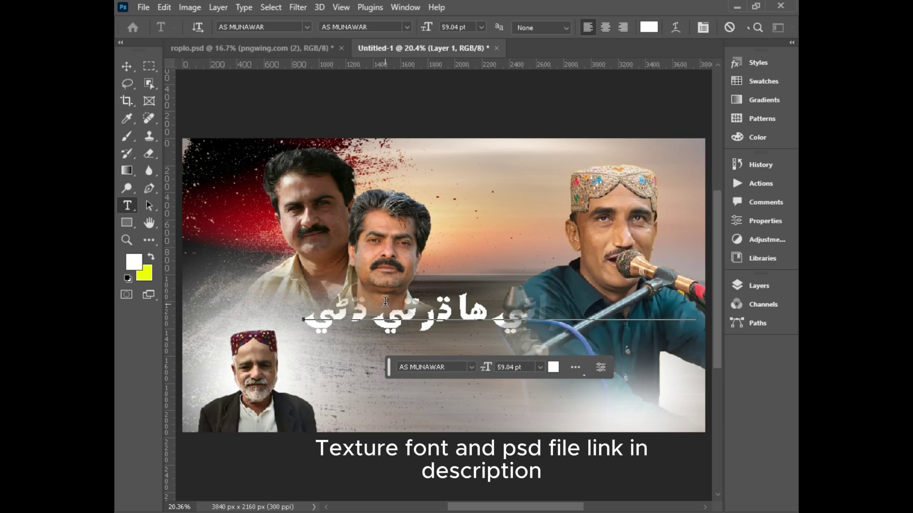
left_click(130, 72)
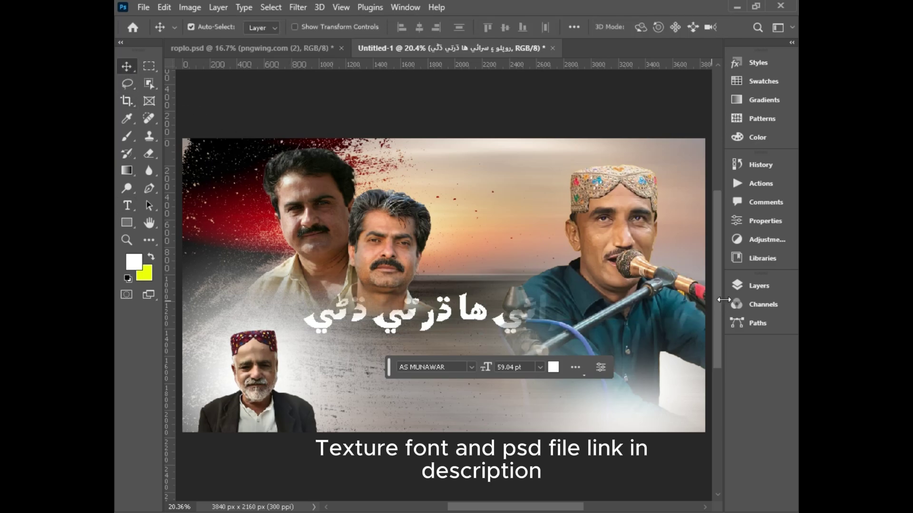
Move the title text layer to the top of the layer stack, declining to replace the layer mask
left_click(737, 286)
left_click_drag(657, 402, 651, 340)
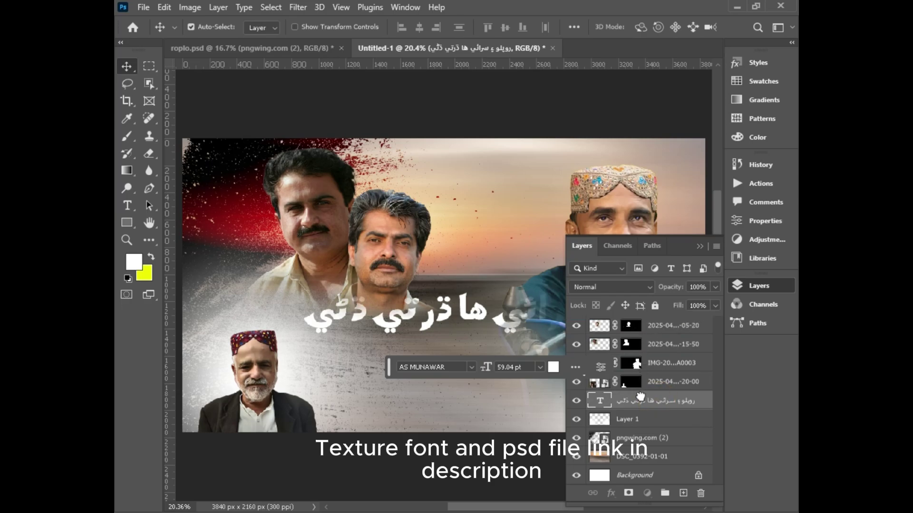
left_click_drag(641, 396, 645, 337)
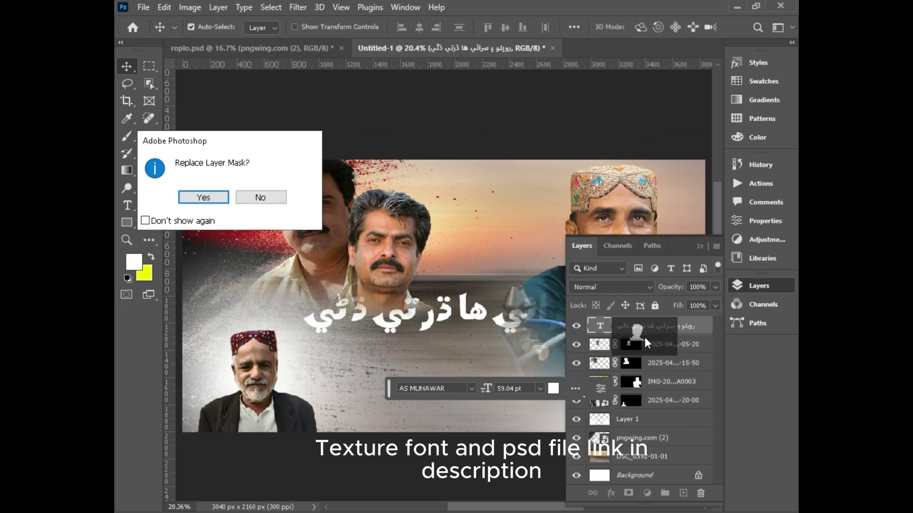
left_click(275, 200)
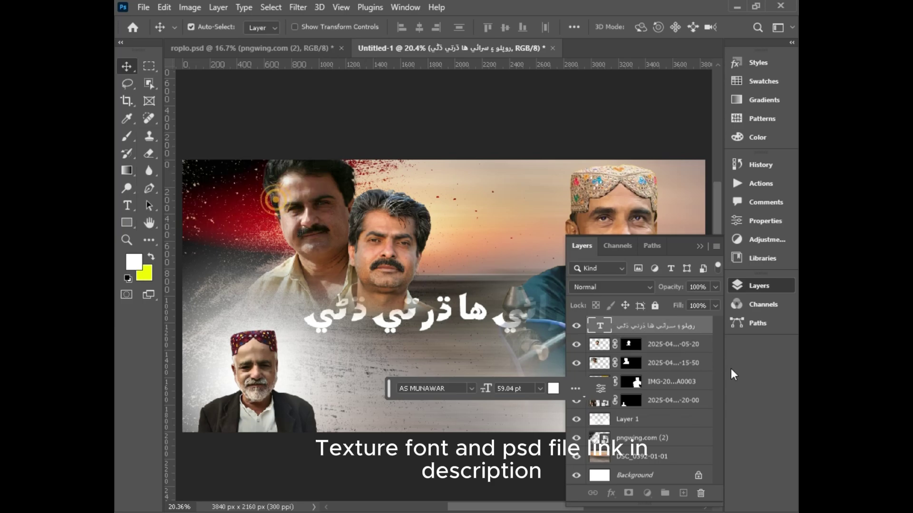
left_click(697, 243)
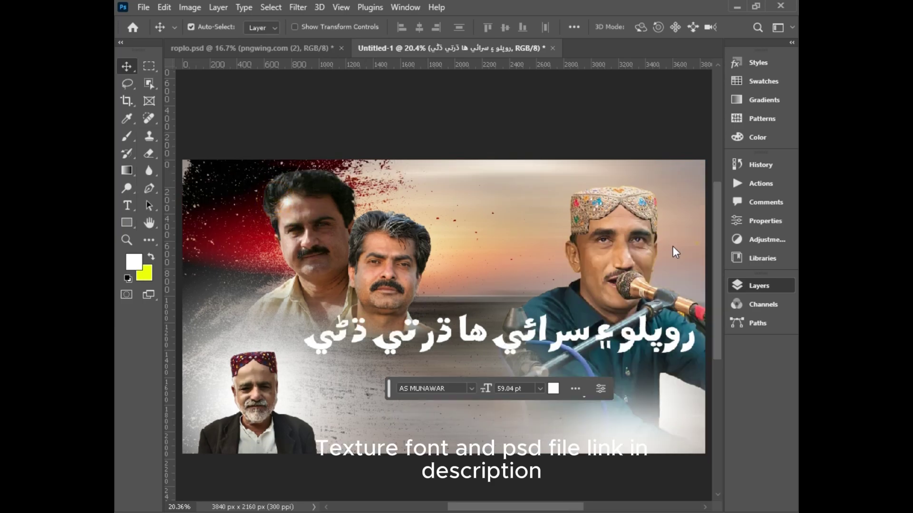
Move the title text left across the poster, then scale the elderly man's cutout to 89.87% and fit it into the lower-left corner
left_click_drag(461, 335, 371, 326)
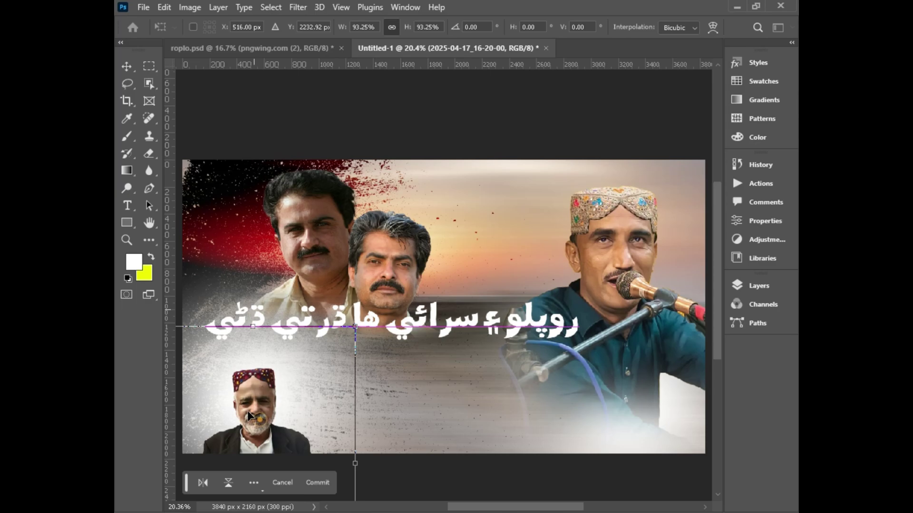
left_click_drag(260, 420, 245, 406)
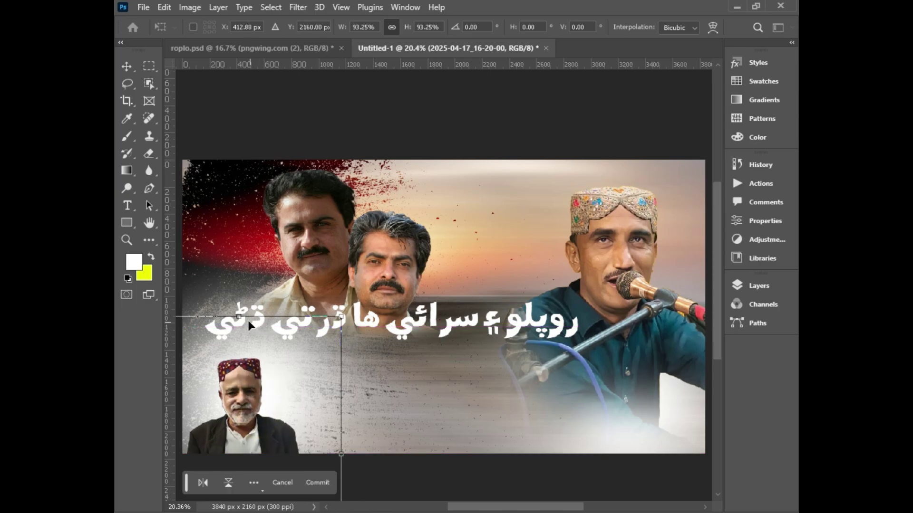
left_click_drag(247, 320, 247, 326)
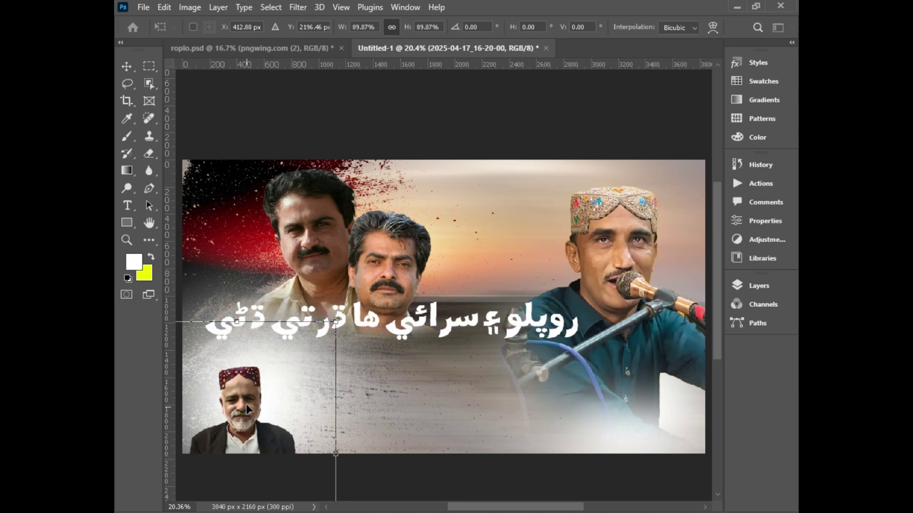
left_click_drag(246, 405, 246, 403)
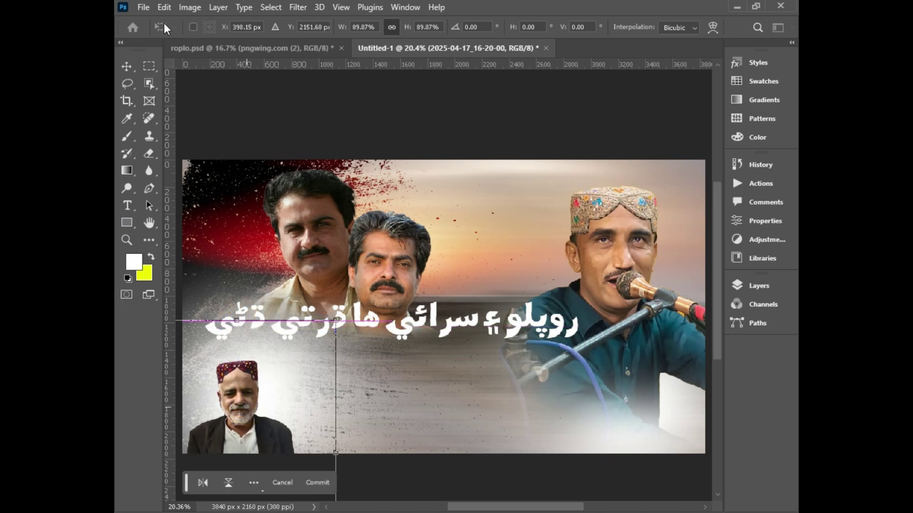
left_click(121, 61)
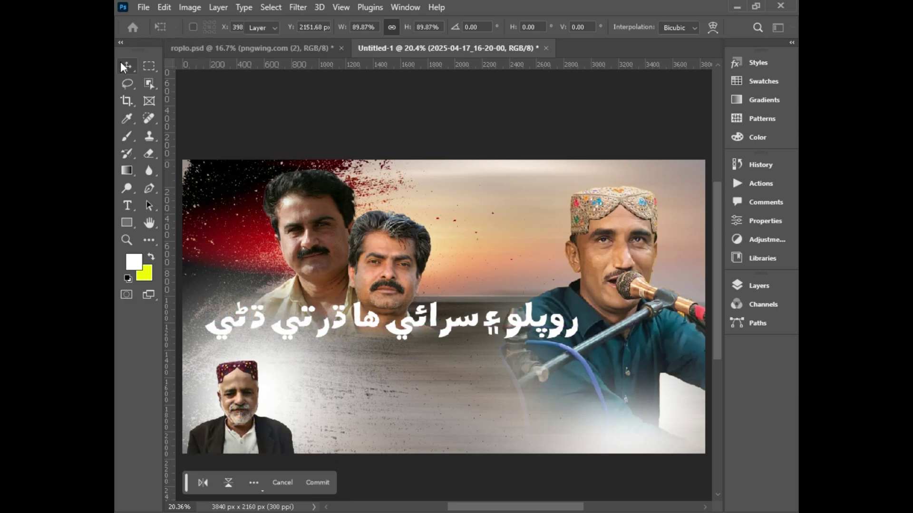
Rasterize the elderly man's cutout and fade its lower edge into the white glow with a soft 1000 px eraser
left_click(149, 154)
left_click(275, 419)
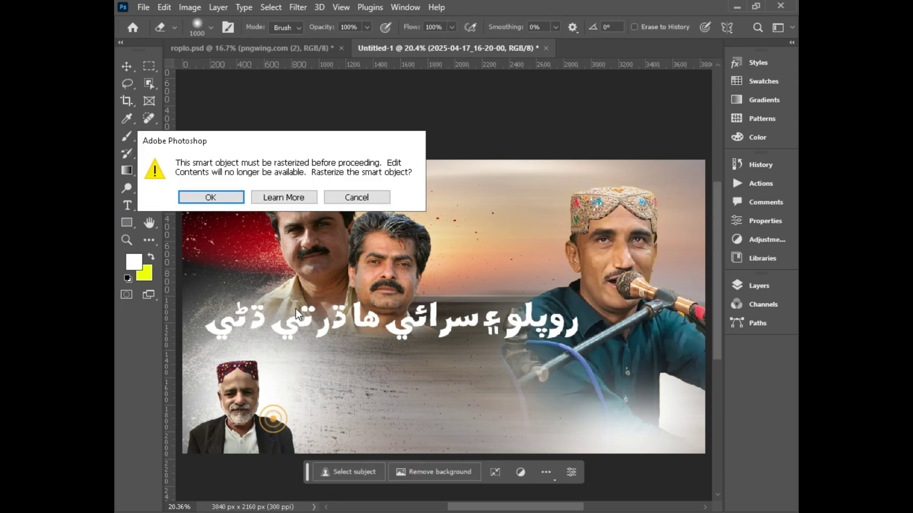
left_click(211, 198)
scroll(290, 442, "down", 3)
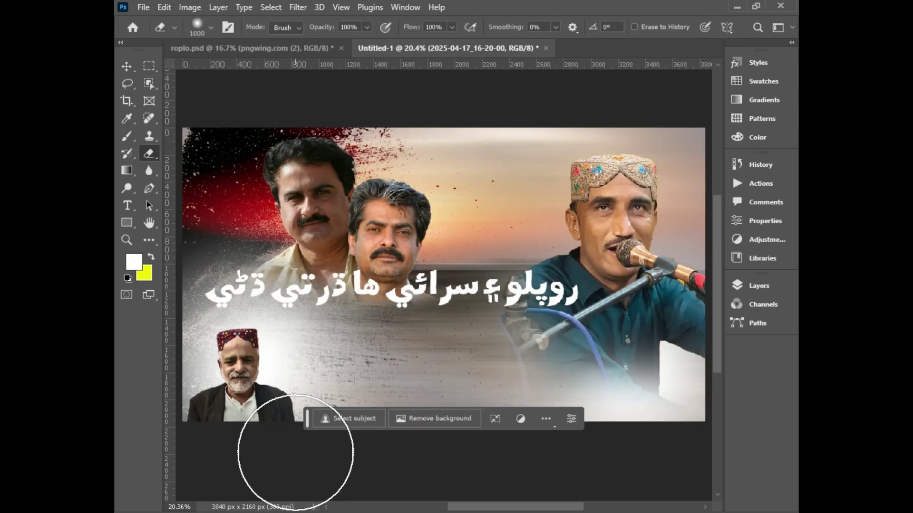
scroll(282, 427, "down", 1)
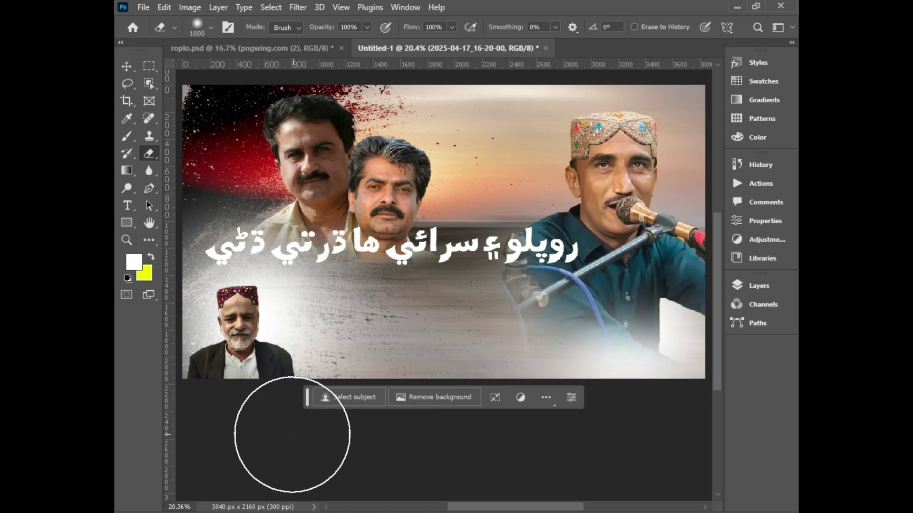
left_click_drag(293, 434, 248, 436)
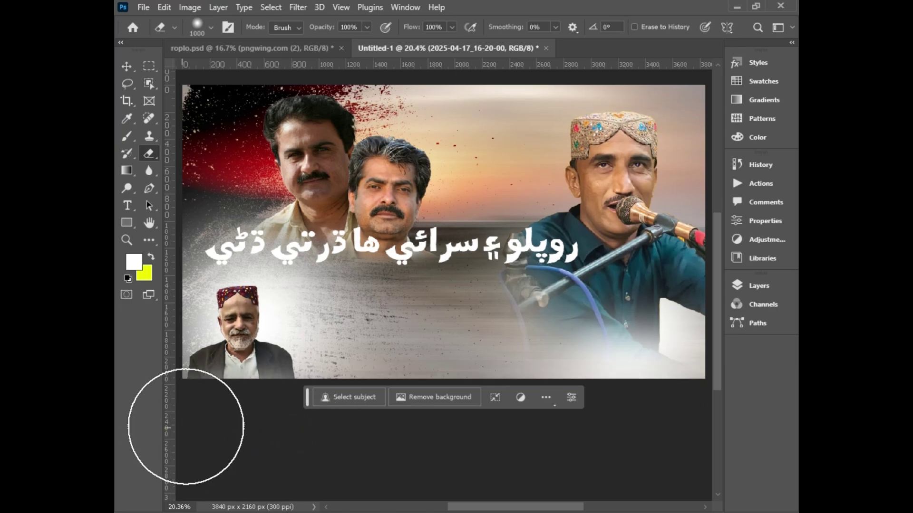
left_click(210, 417)
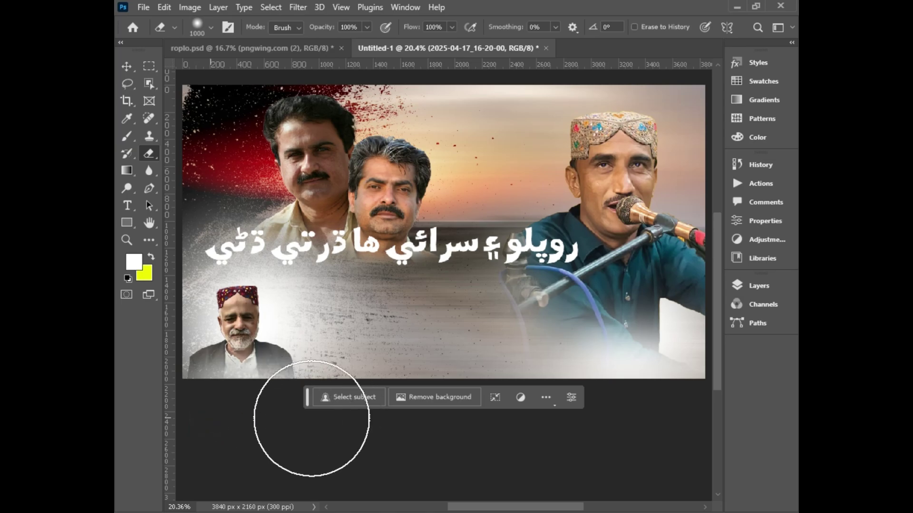
left_click(279, 415)
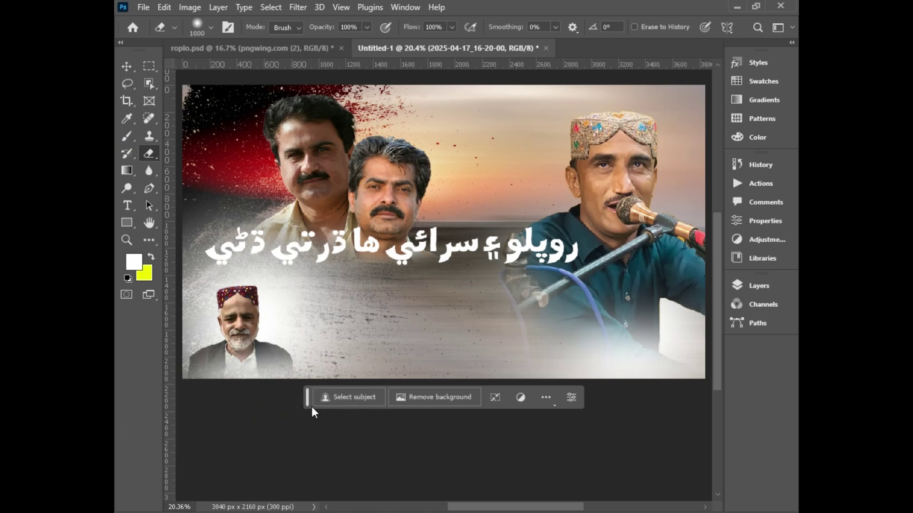
left_click(316, 423)
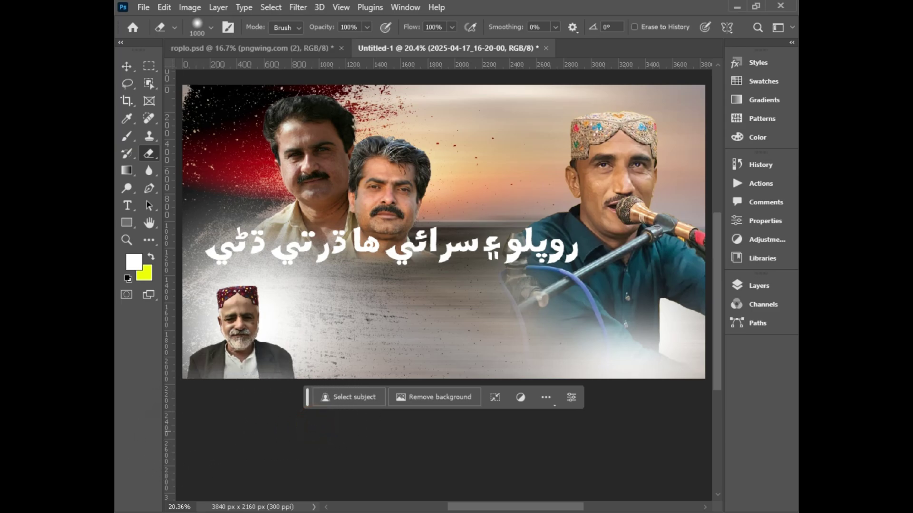
left_click(292, 430)
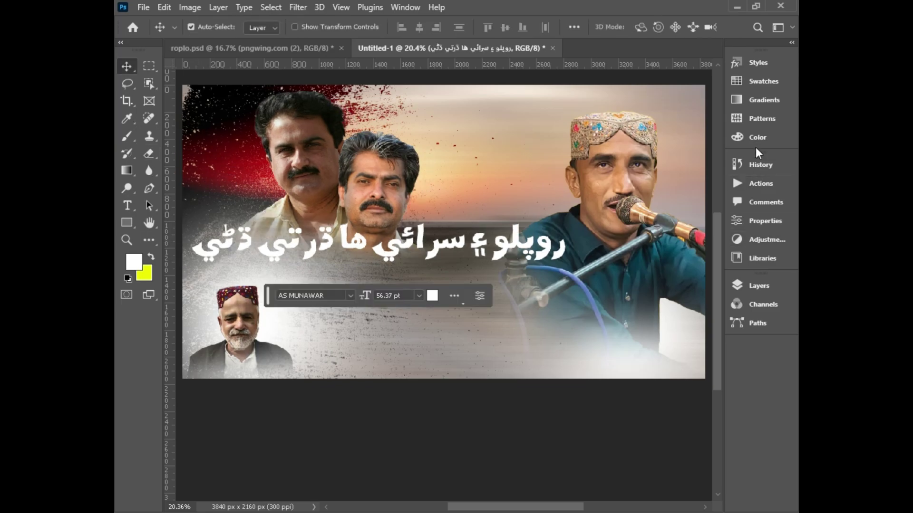
Open the title text layer's blending options, position the dialog clear of the title, and enable a Gradient Overlay
left_click(758, 288)
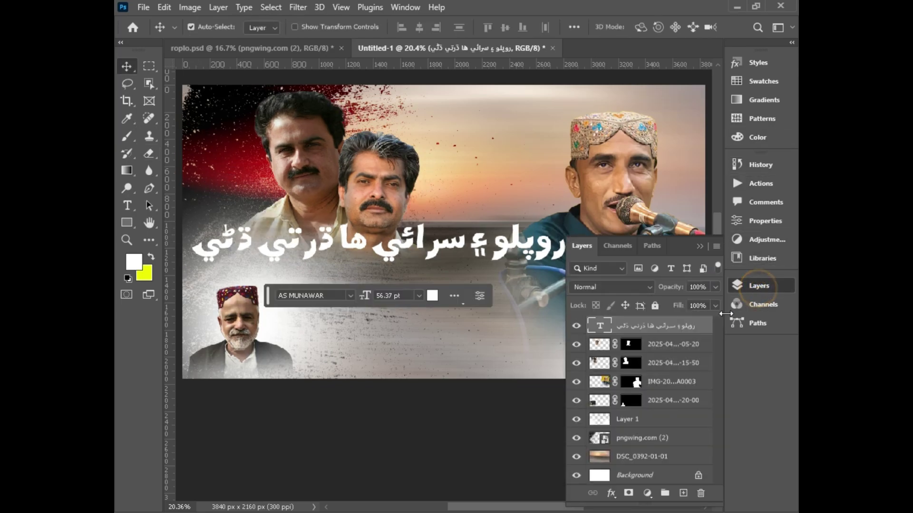
left_click(702, 329)
right_click(702, 329)
left_click(620, 16)
scroll(597, 177, "up", 2)
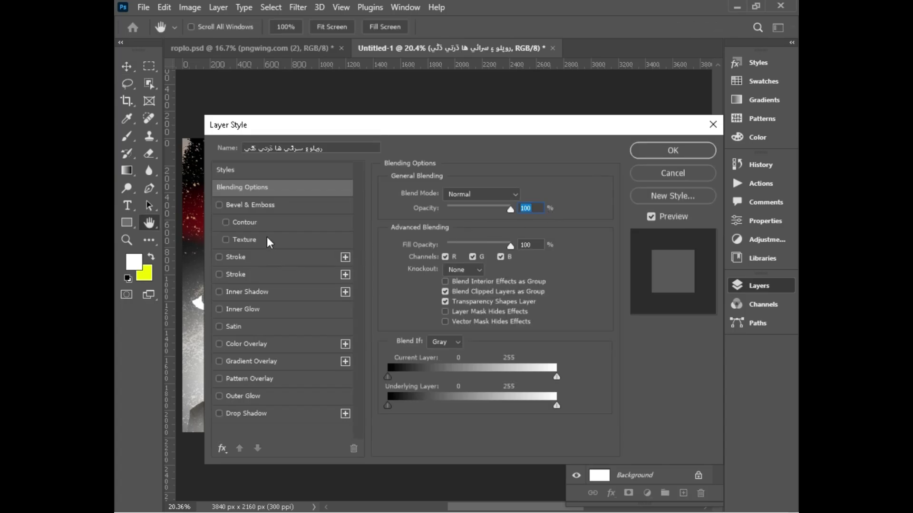
left_click_drag(230, 126, 332, 241)
left_click_drag(421, 133, 424, 71)
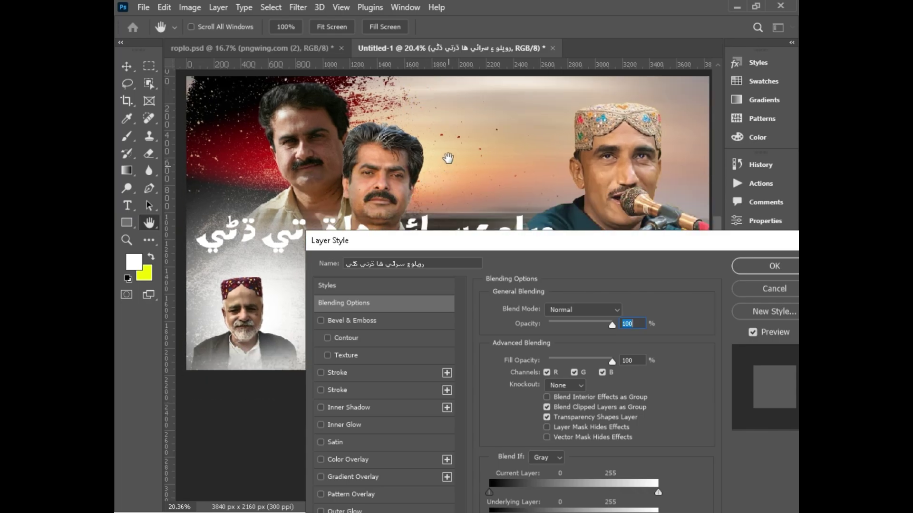
mouse_move(448, 158)
left_mouse_down()
mouse_move(453, 114)
mouse_move(460, 191)
left_mouse_up()
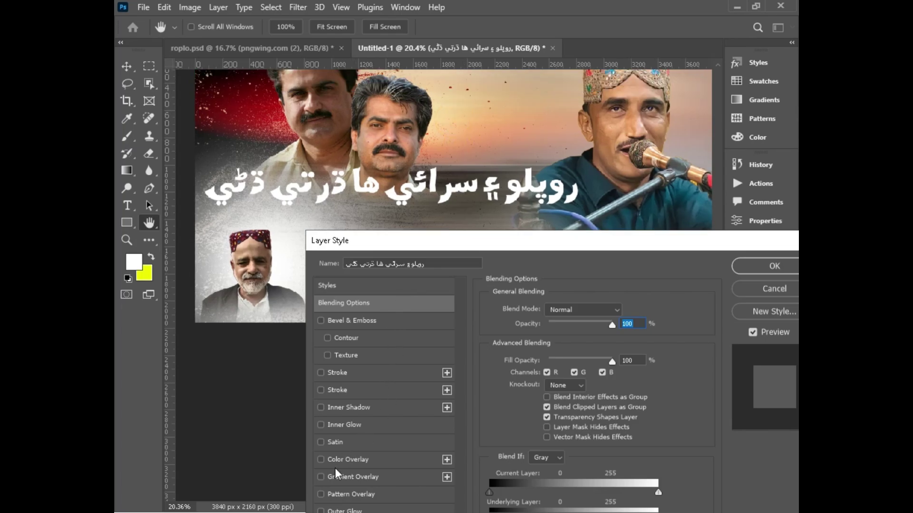
left_click(396, 240)
left_click_drag(397, 227, 392, 212)
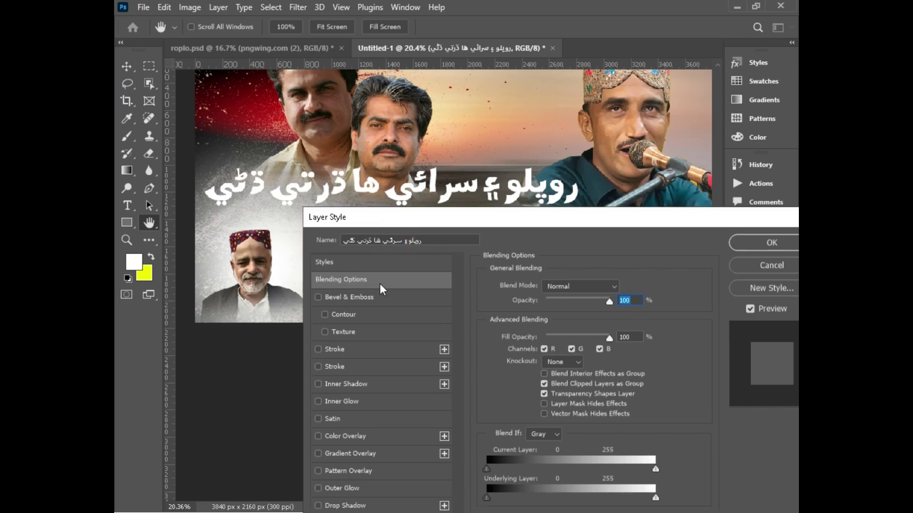
left_click(317, 453)
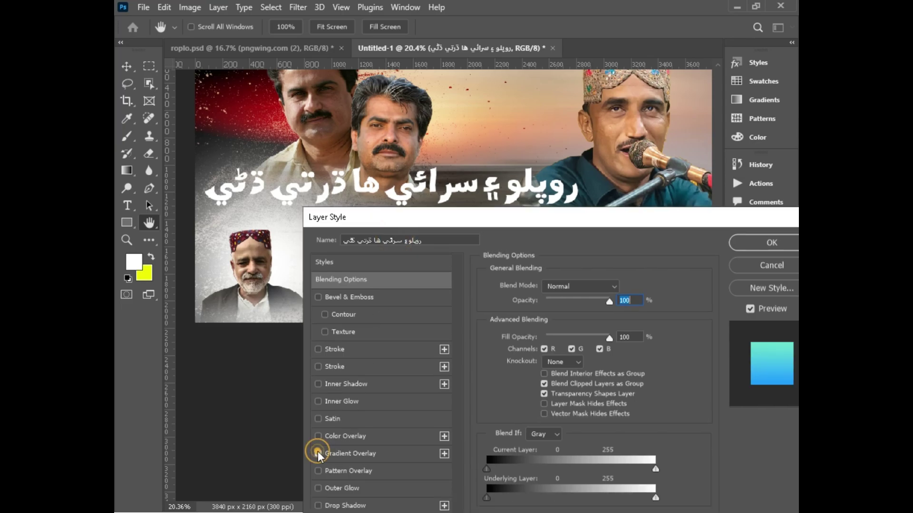
left_click(342, 453)
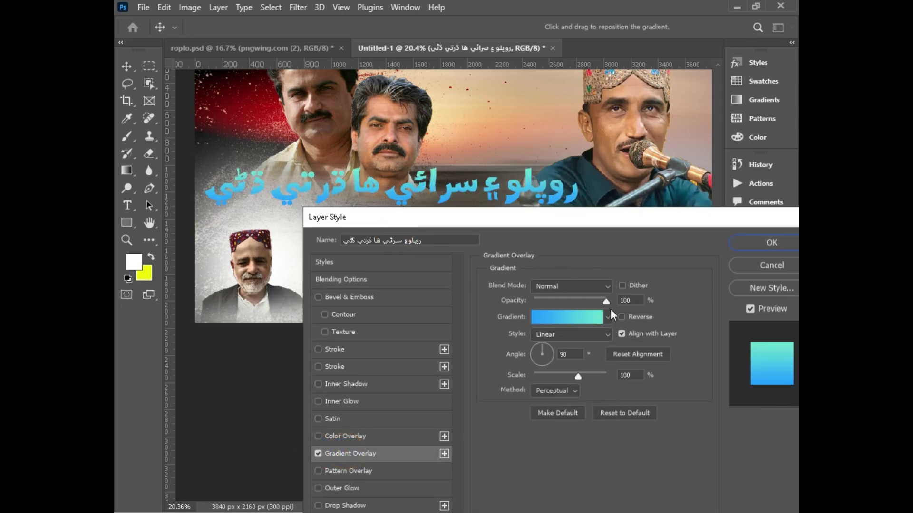
Apply the Red_03 preset from the Reds group to the title's gradient overlay
left_click(608, 316)
scroll(588, 384, "down", 5)
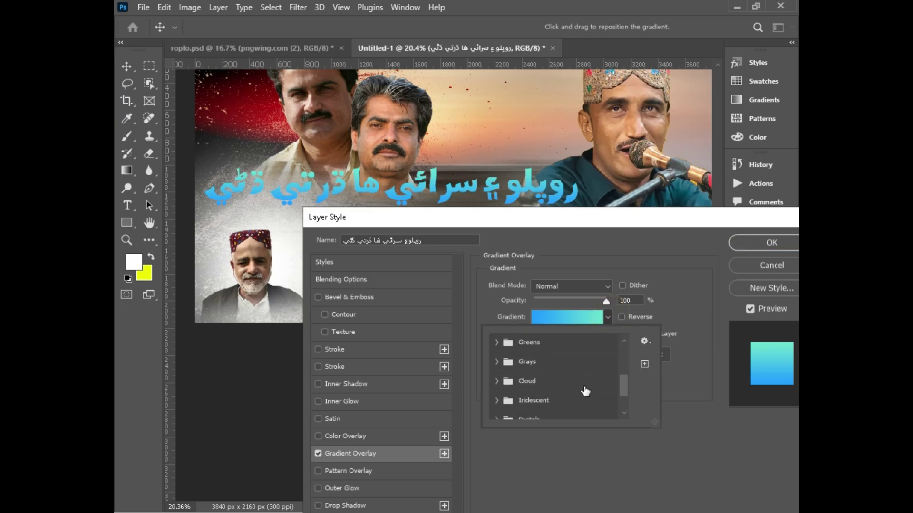
scroll(521, 395, "up", 8)
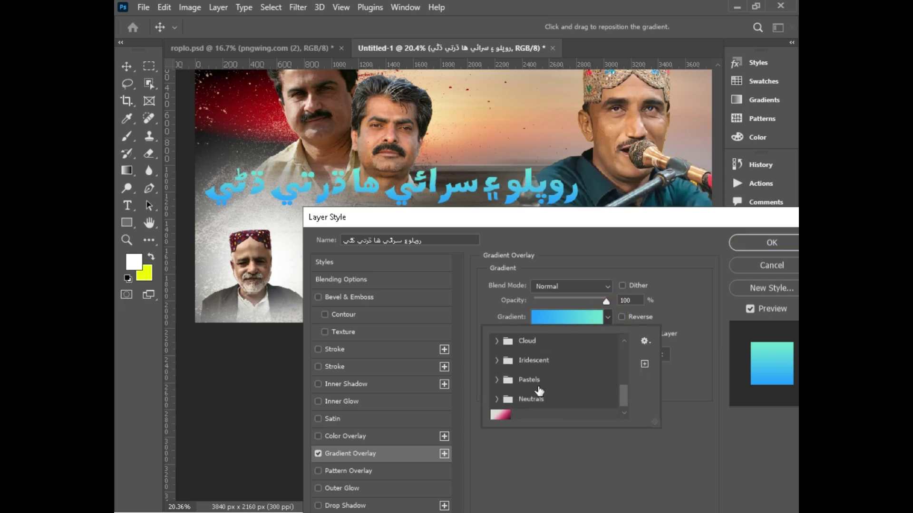
scroll(510, 370, "up", 1)
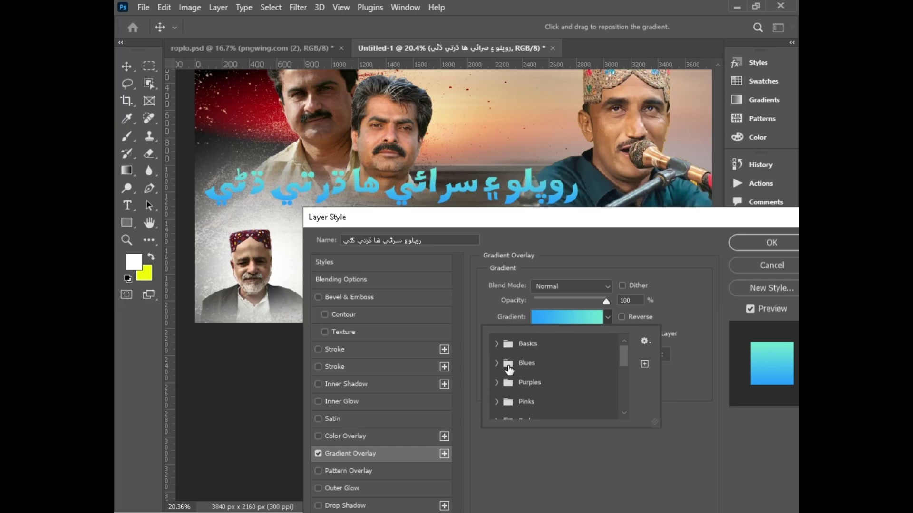
scroll(497, 374, "down", 1)
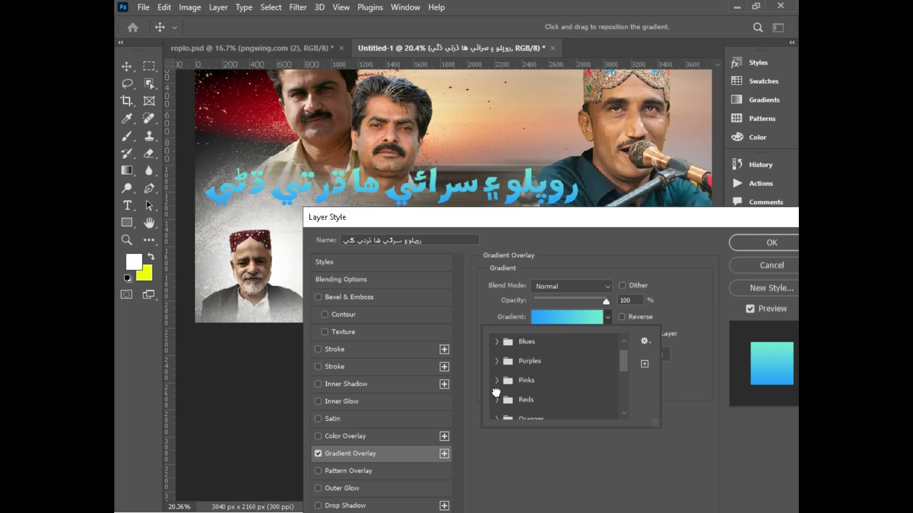
left_click(498, 401)
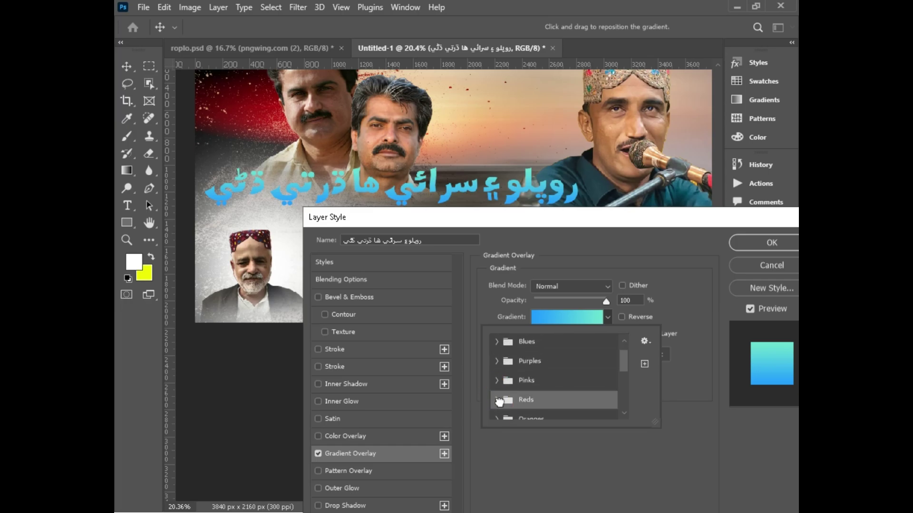
left_click(497, 401)
scroll(540, 397, "down", 3)
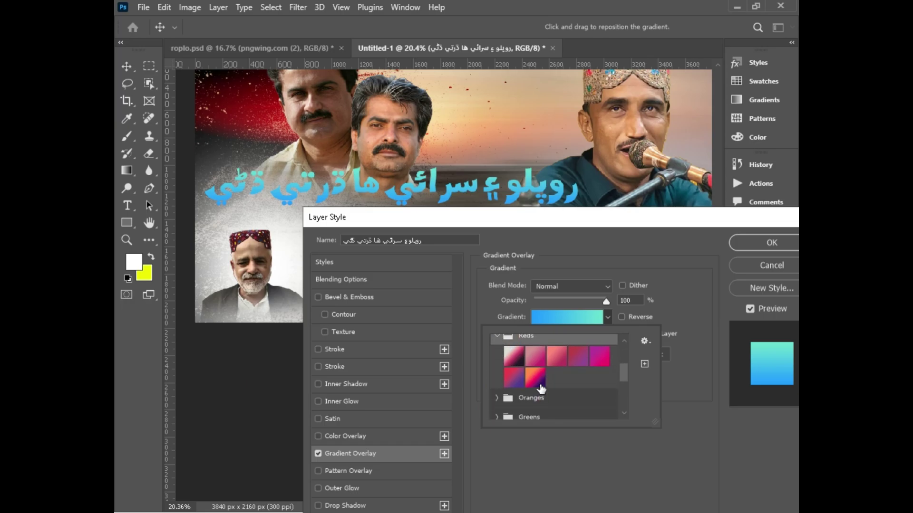
left_click(563, 369)
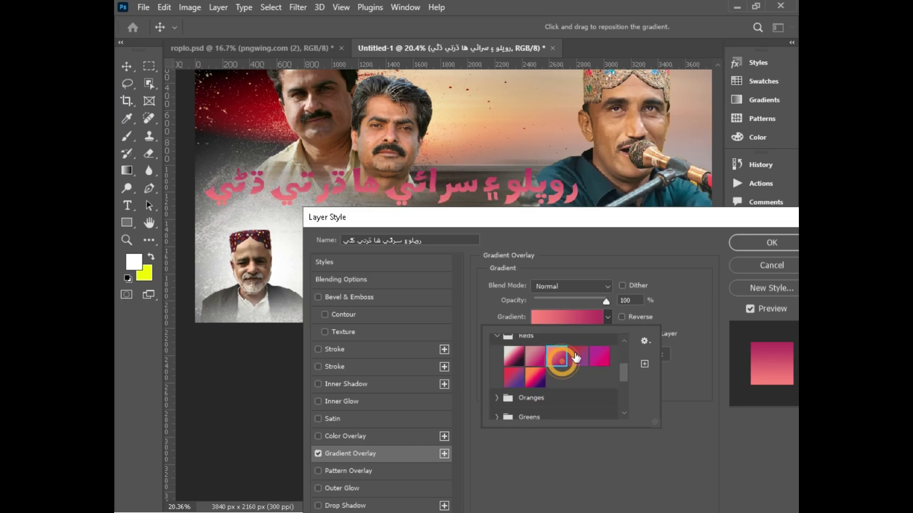
left_click(694, 264)
Customize the title's overlay gradient to run from red to near-black #050000, with the dark stop at location 99
left_click(569, 316)
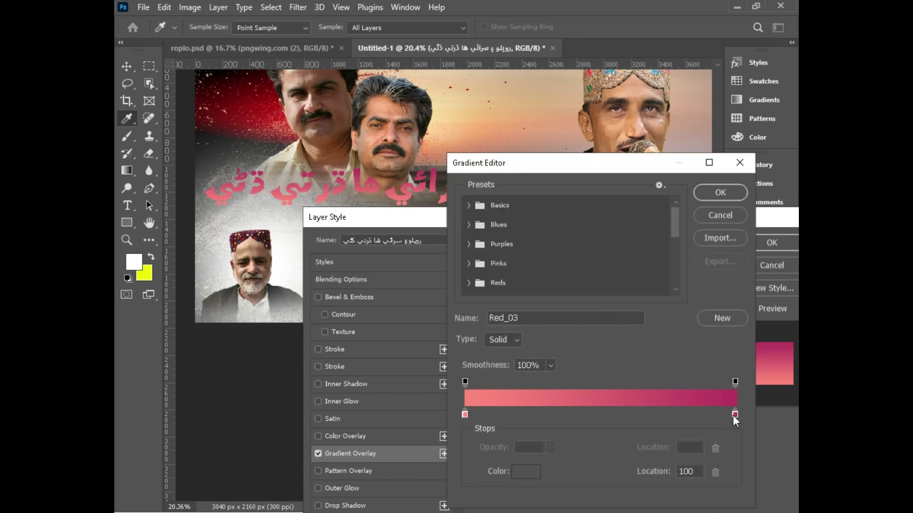
left_click(734, 414)
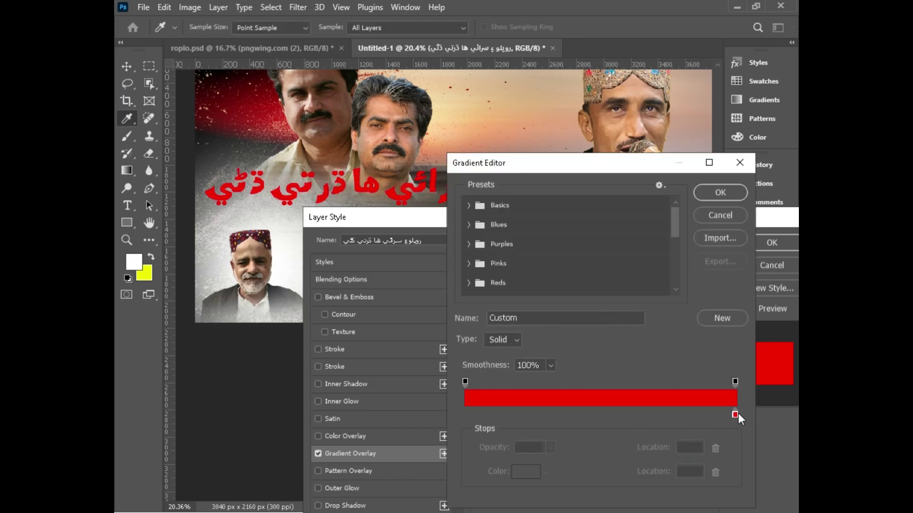
left_click_drag(738, 413, 446, 417)
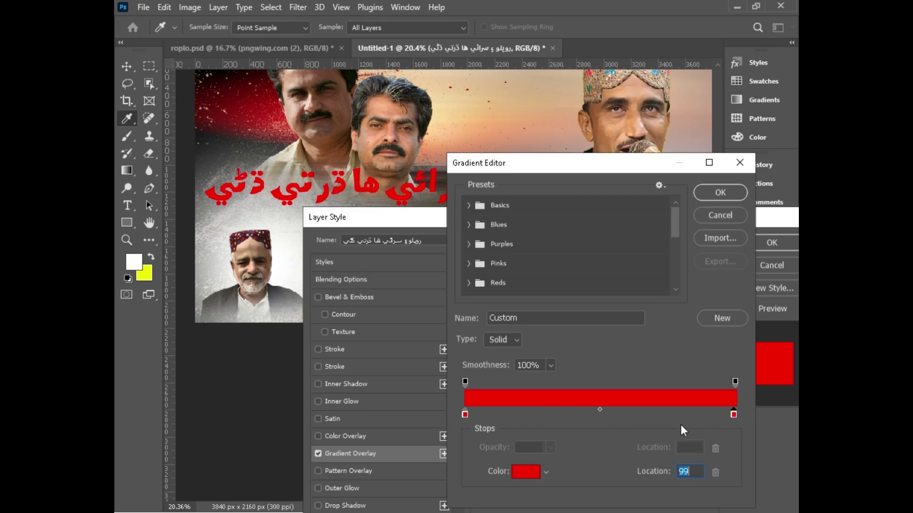
left_click(516, 469)
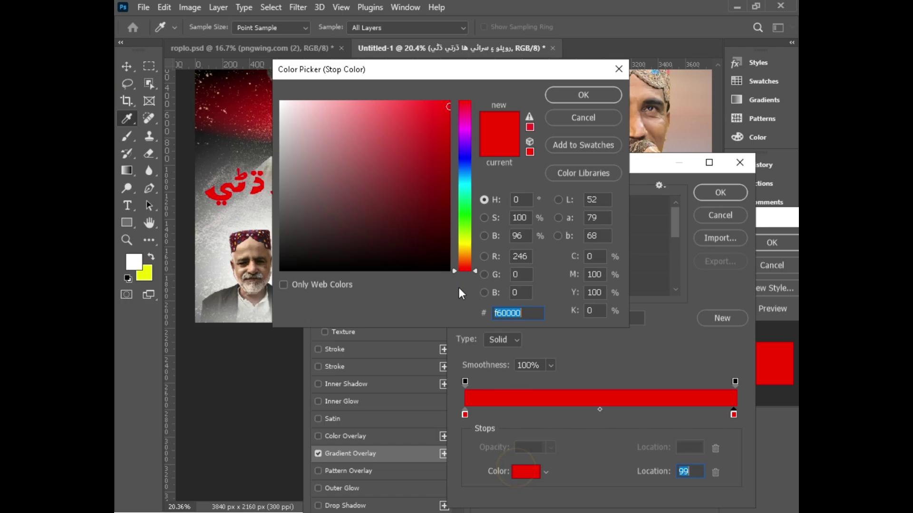
left_click(447, 255)
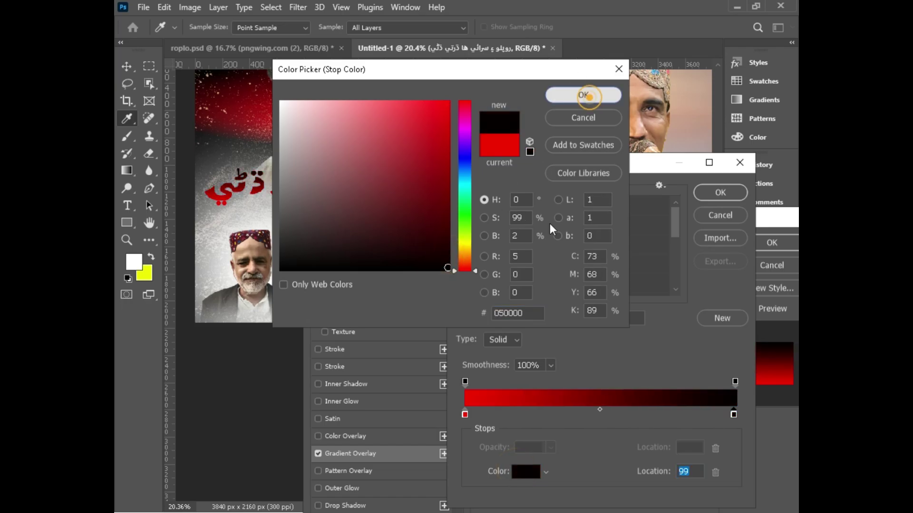
left_click(590, 97)
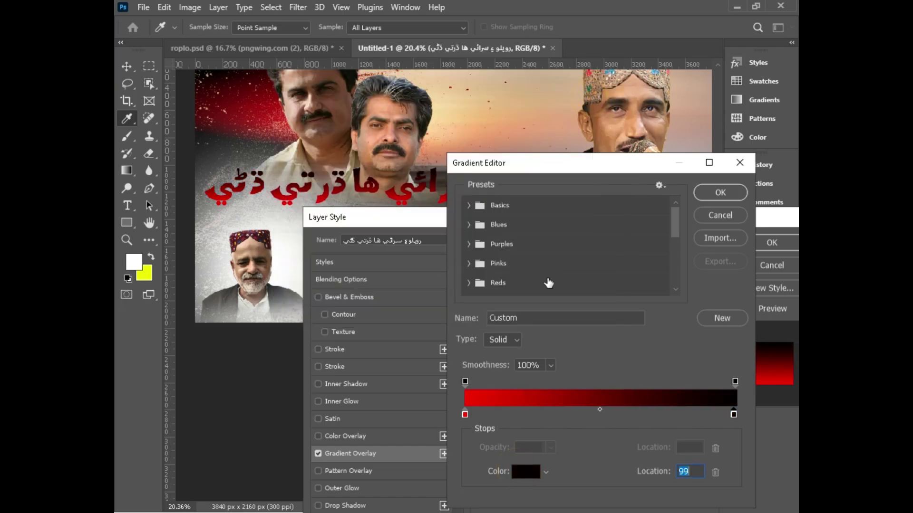
left_click(720, 200)
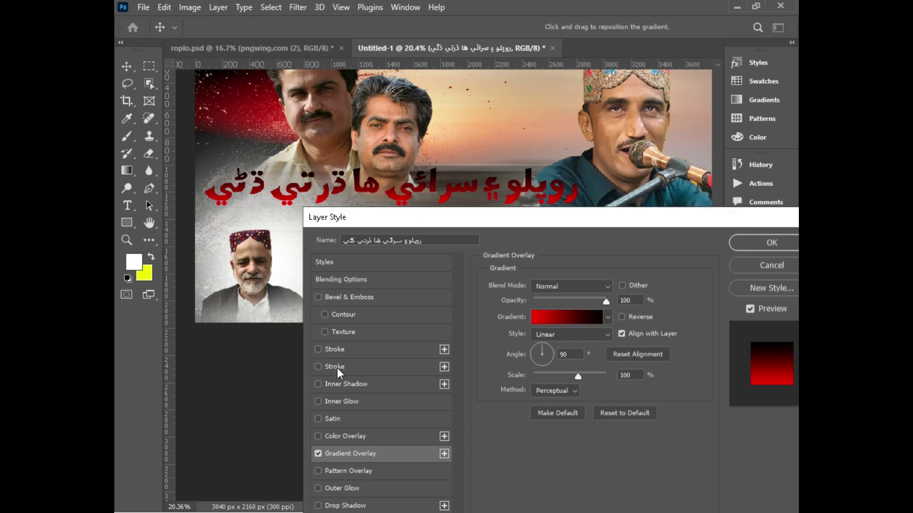
Add a black 5 px outside stroke and a white 21 px outside stroke to the title text
left_click(327, 349)
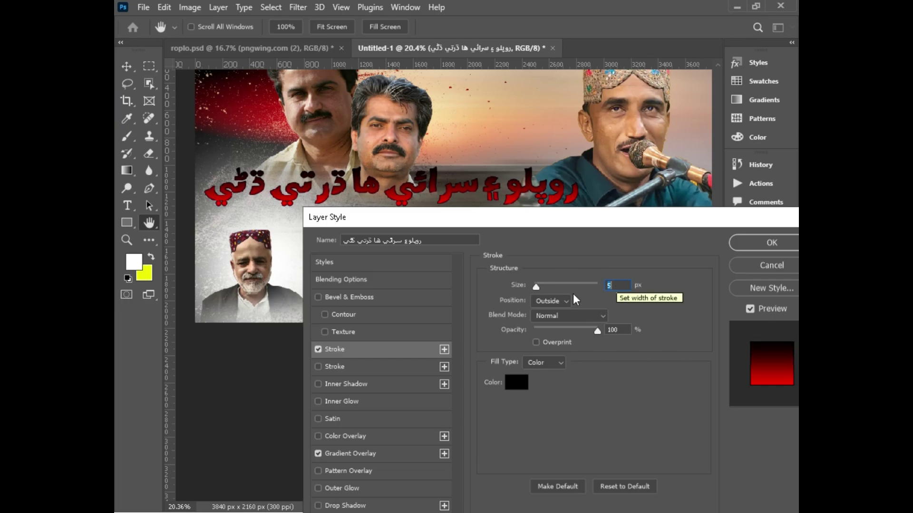
left_click(348, 362)
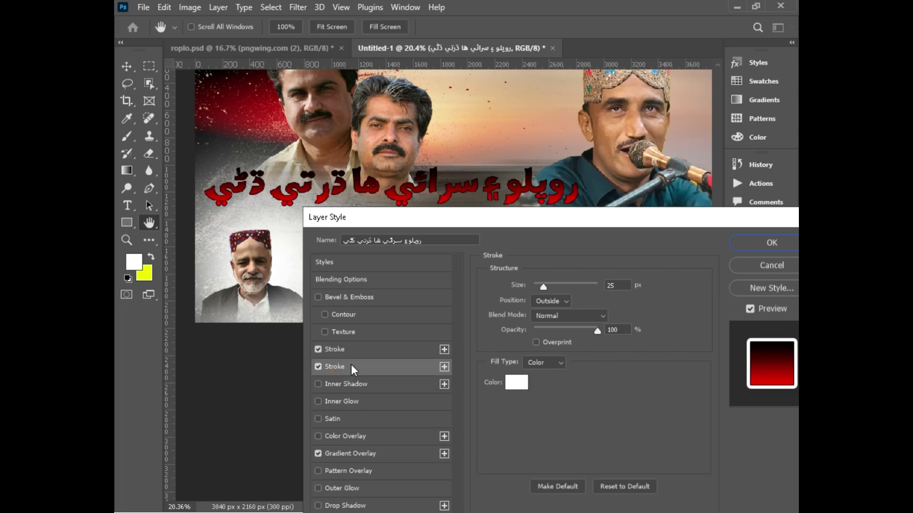
left_click(627, 286)
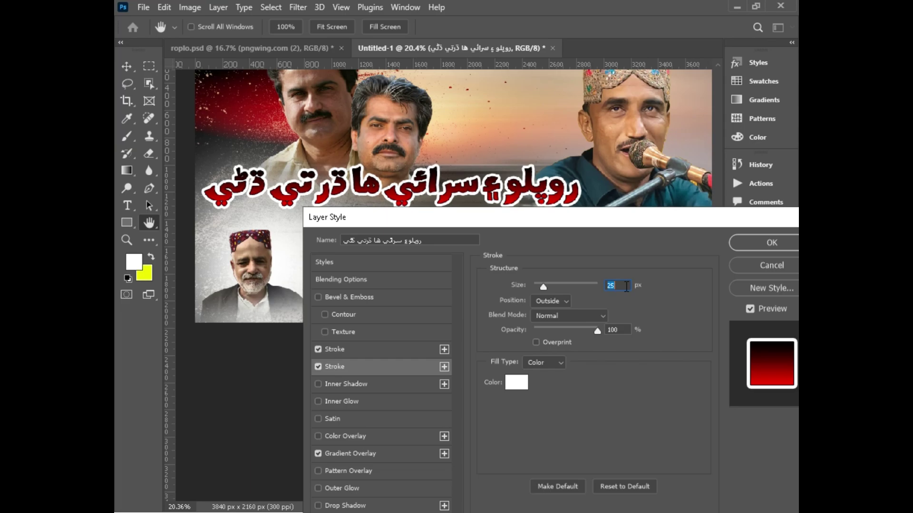
key("Down")
key("Down")
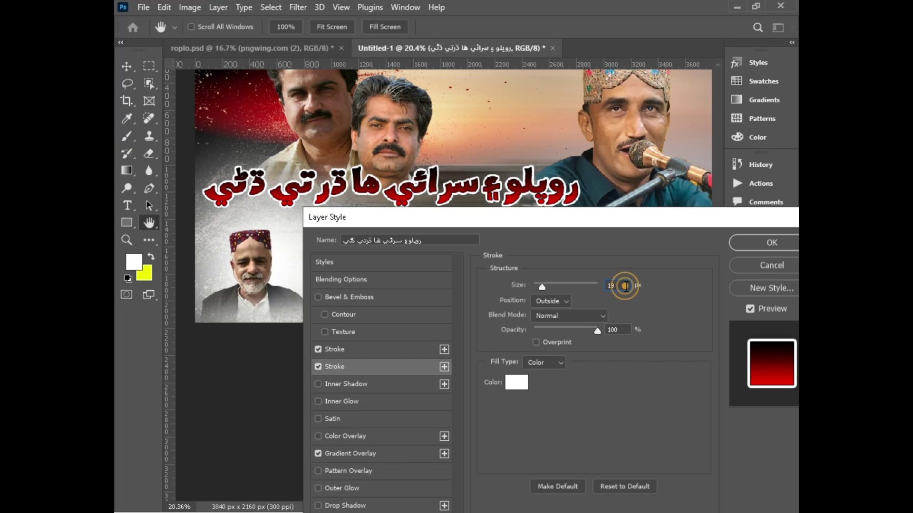
key("Down")
key("Up")
key("Up")
key("Up")
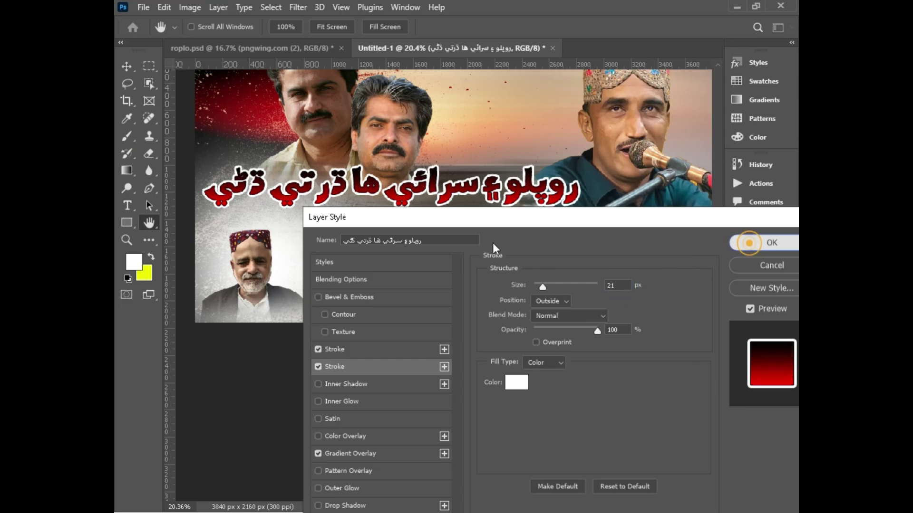
key("Return")
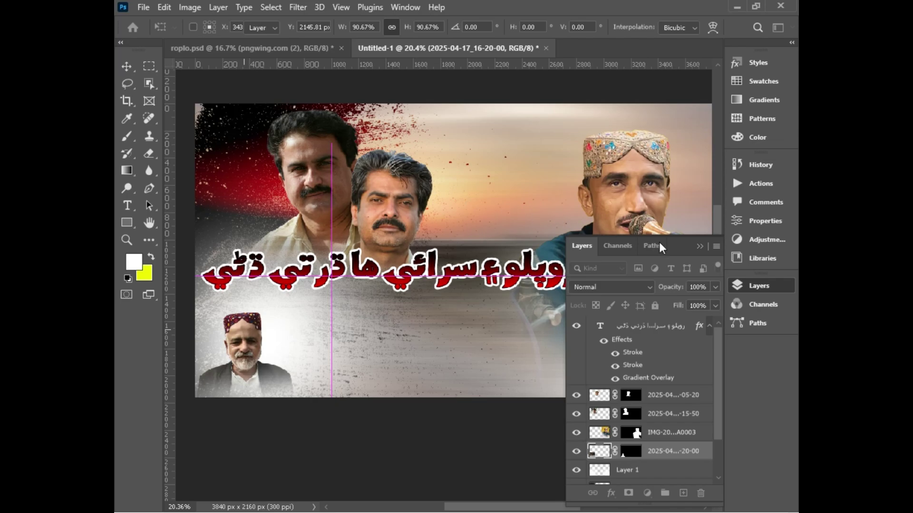
Scale the elderly man's cutout to 90.67% in the poster's lower corner
key("Return")
left_click(701, 248)
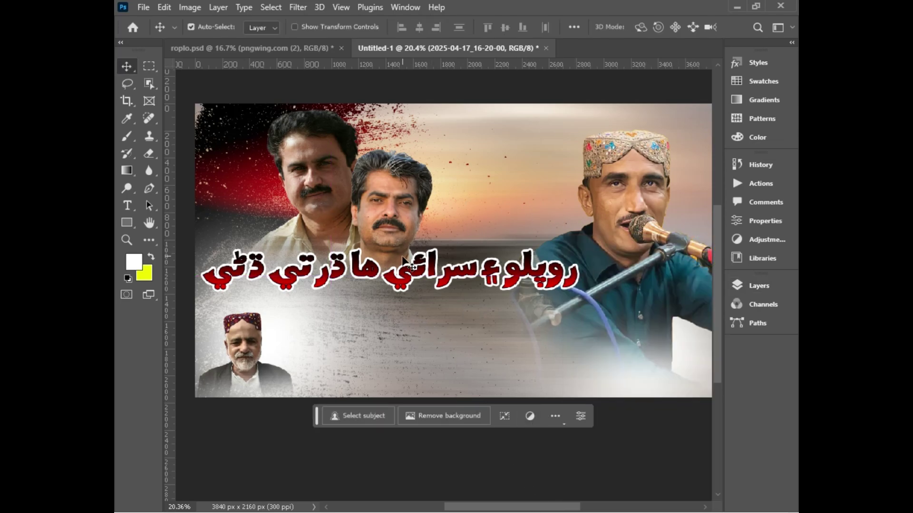
Duplicate the title just below itself and replace the copy's text with "هي تہ احساس ڪنهن کي بہ ڪو ڪينَ ٿيو" from rooplo.txt
left_click_drag(405, 284, 406, 321)
key("alt+Tab")
left_click_drag(320, 138, 407, 105)
key("alt+Tab")
double_click(375, 311)
type("هي تہ احساس ڪنهن کي بہ ڪو ڪينَ ٿيو")
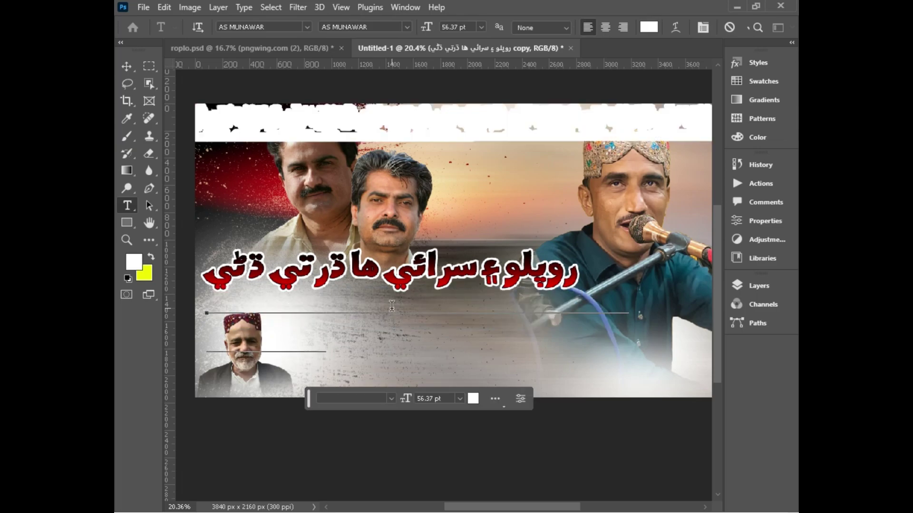
Copy the font name iS A.Ghaffar from the text notes and apply that font to the second text line
key("alt+Tab")
left_click_drag(267, 442, 129, 445)
key("ctrl+c")
key("alt+Tab")
left_click(370, 399)
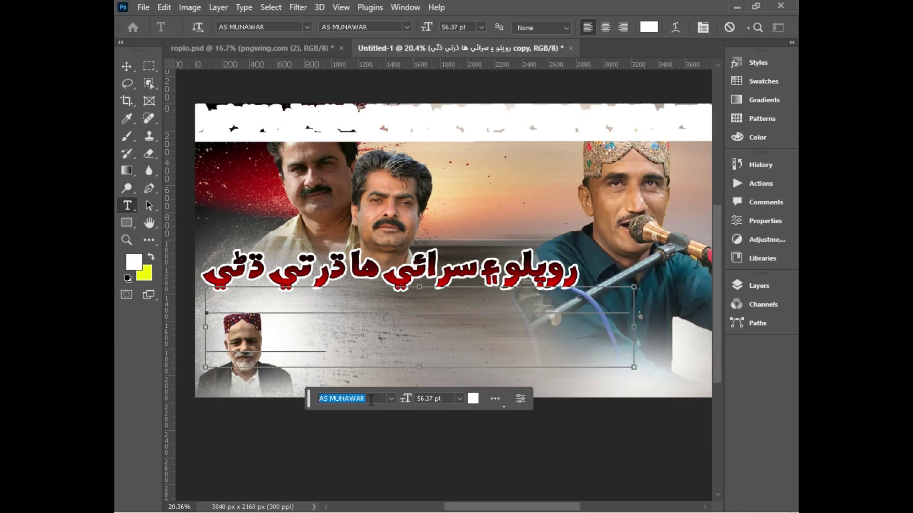
key("ctrl+v")
left_click(471, 436)
left_click(134, 68)
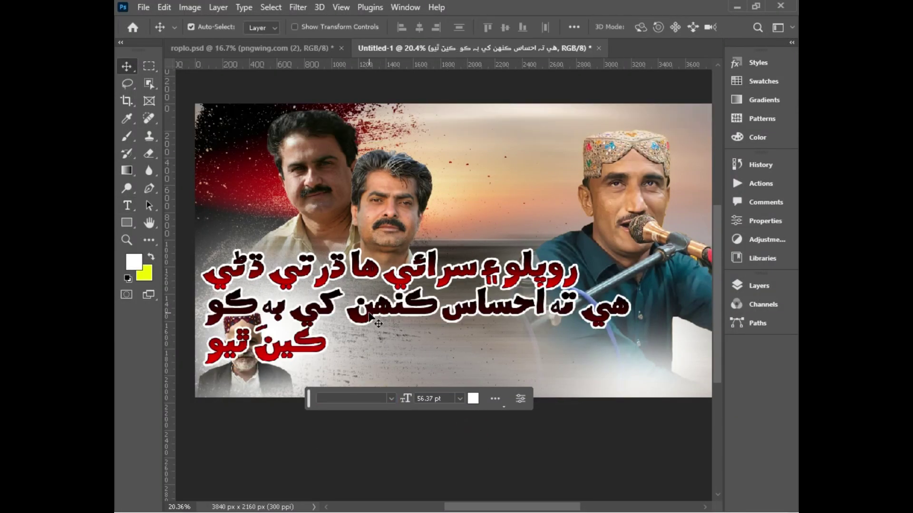
Set the second text line to 30 pt and shift it sideways off the elderly man's cutout
left_click(459, 409)
left_click(423, 349)
left_click_drag(423, 349, 442, 341)
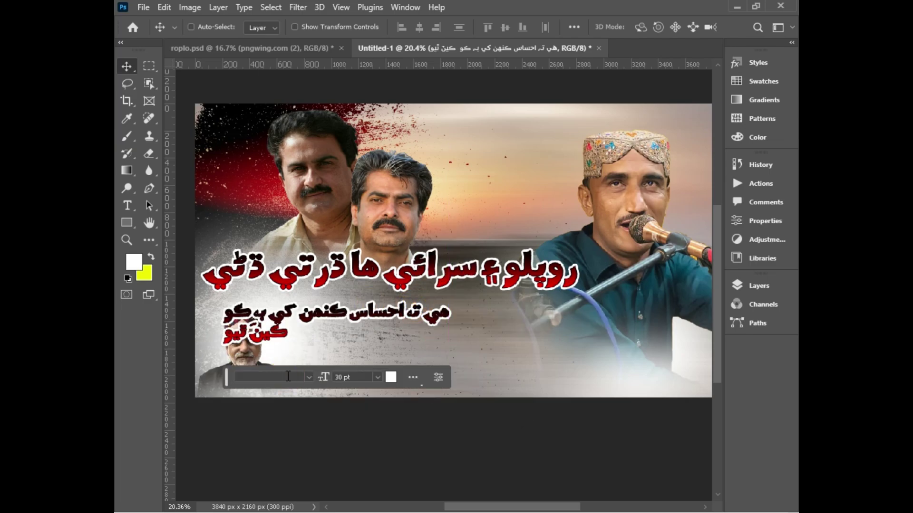
left_click_drag(391, 317, 421, 318)
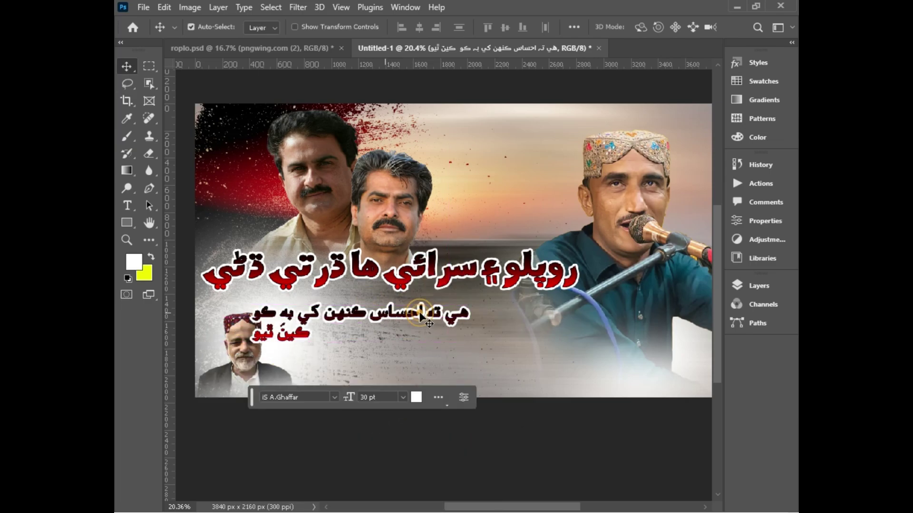
Apply a red-to-yellow gradient preset to the second text line and scale the line to 107.59%
left_click(416, 397)
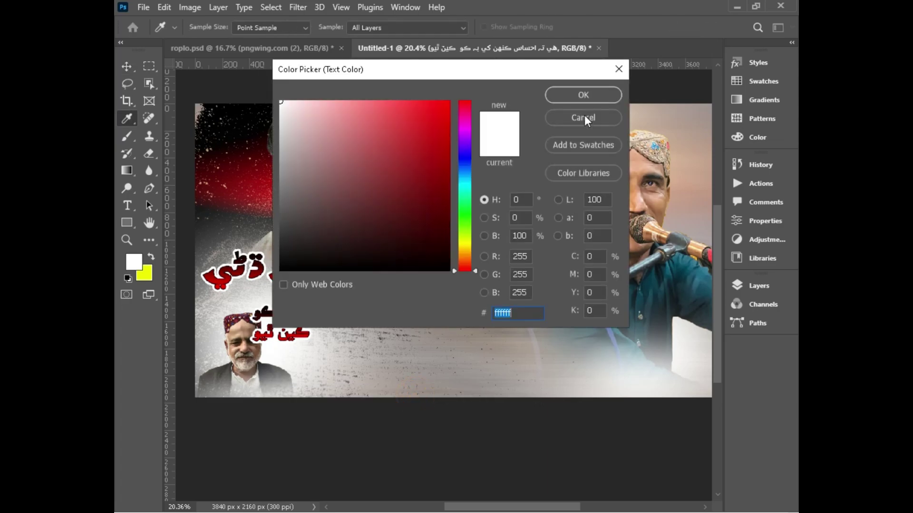
left_click(586, 118)
left_click(760, 100)
left_click(627, 100)
left_click(699, 57)
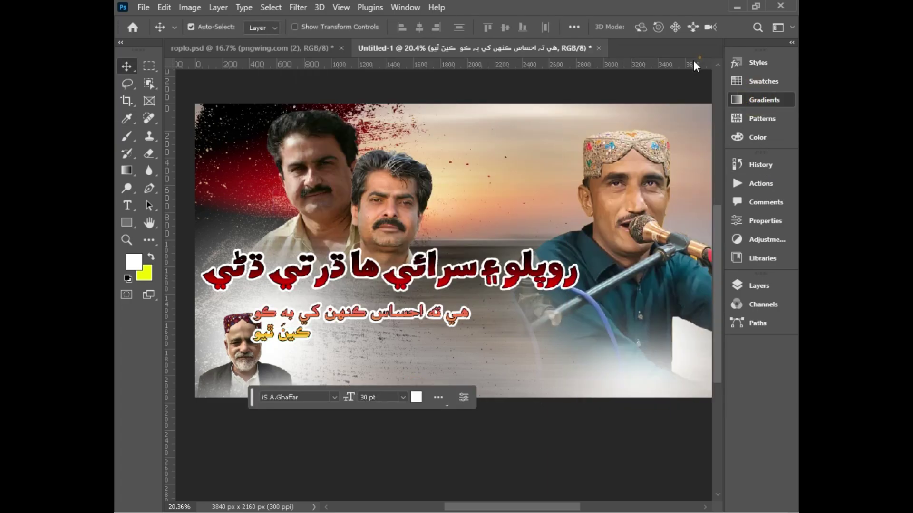
key("ctrl+t")
mouse_move(473, 335)
left_mouse_down()
mouse_move(510, 333)
mouse_move(489, 335)
left_mouse_up()
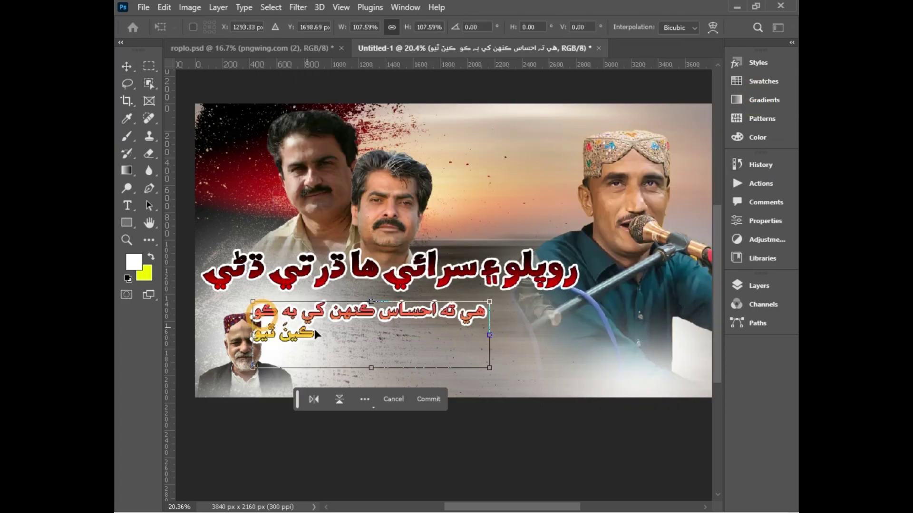
key("Return")
Shorten the second line's last word to "ٿي" and place the text as a single line directly under the title
double_click(316, 335)
left_click(315, 331)
key("BackSpace")
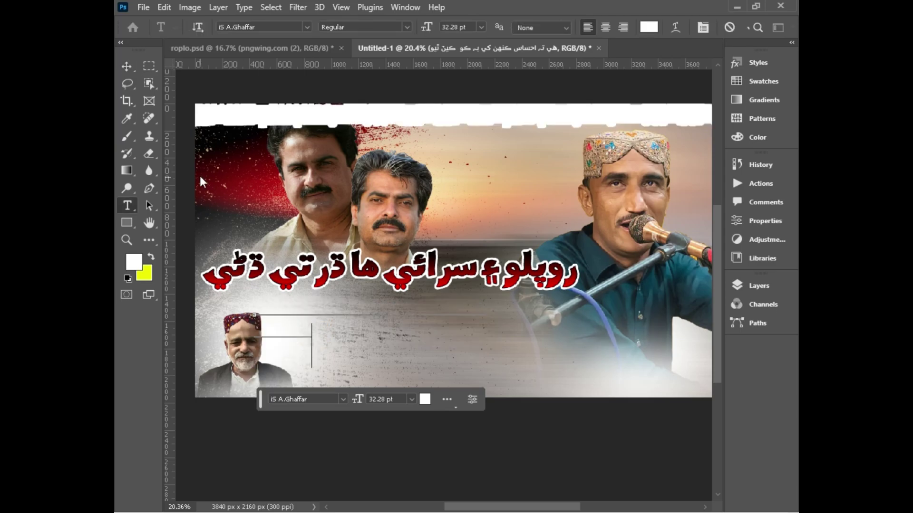
left_click(126, 67)
double_click(305, 332)
left_click(306, 332)
key("BackSpace")
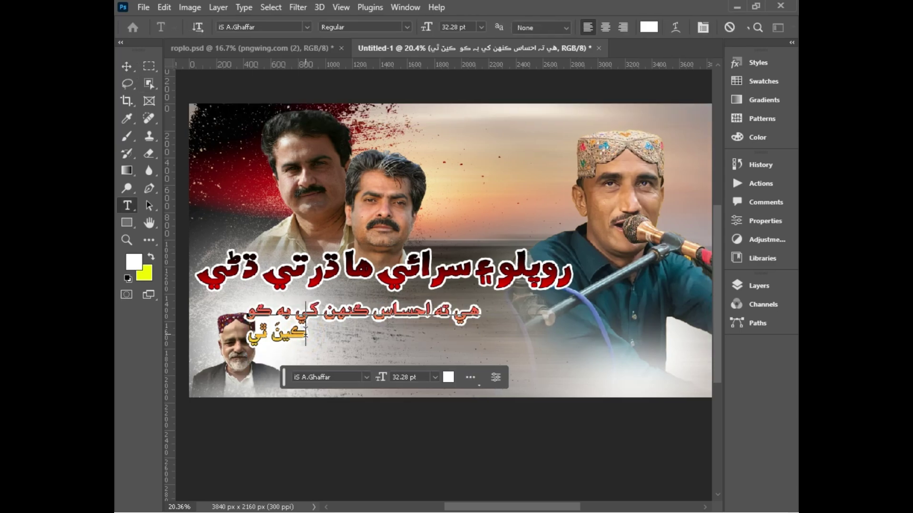
left_click(126, 67)
left_click_drag(342, 314, 316, 302)
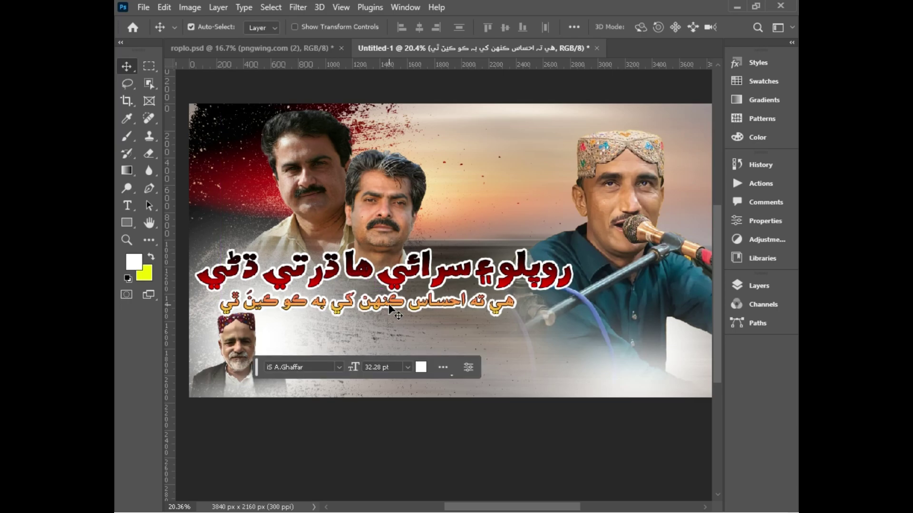
Nudge the title text and scale it down slightly, pulling in its end beside the singer
left_click(416, 268)
key("shift+Up")
key("shift+Up")
key("shift+Up")
key("shift+Up")
key("shift+Up")
key("shift+Up")
key("ctrl+t")
left_click_drag(572, 261, 537, 260)
left_click(127, 66)
Adjust the vertical positions of the title and the second line to tighten the gap between them
left_click_drag(291, 258, 291, 267)
left_click_drag(352, 303, 352, 293)
key("shift+Down")
key("shift+Down")
key("shift+Down")
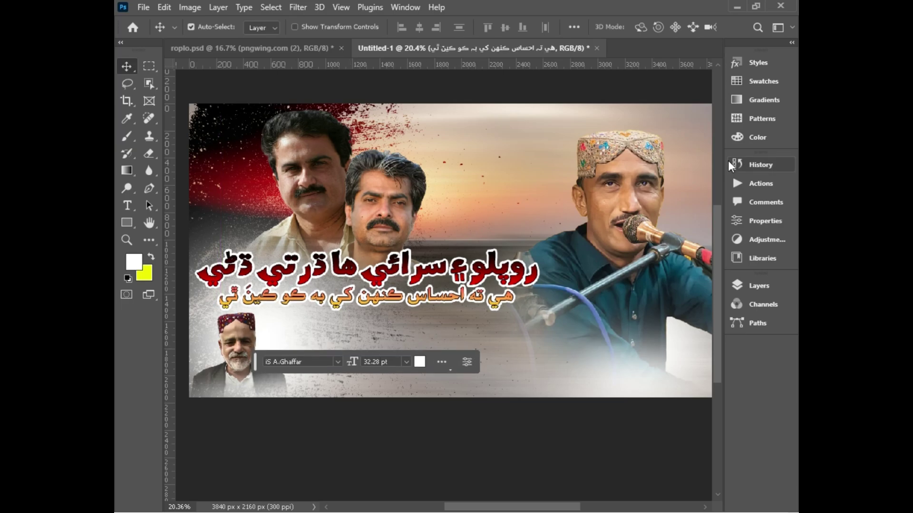
Collapse the effects lists of both text layers in the layer stack
left_click(759, 285)
left_click(709, 400)
left_click(709, 326)
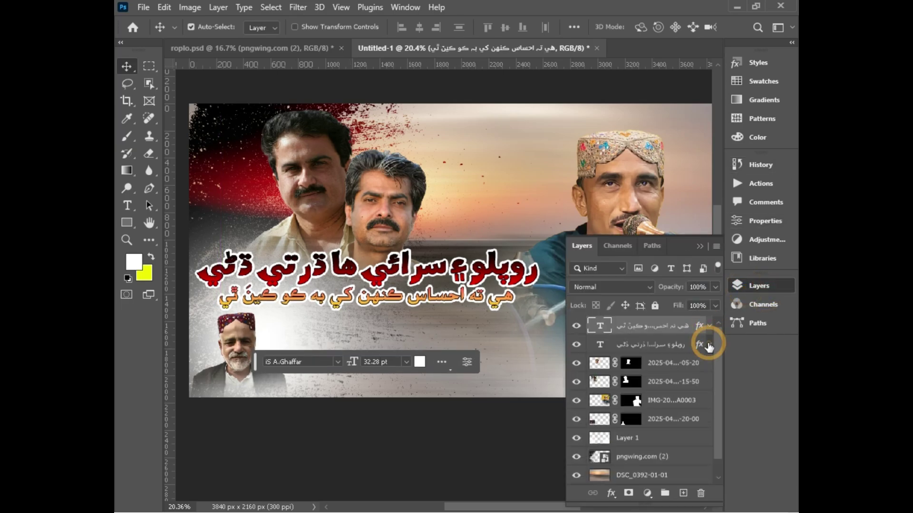
key("ctrl+g")
left_click(747, 364)
key("ctrl+z")
Try recolouring the white stroke of the second text line to dark red #600202 in its layer style
left_click(681, 342)
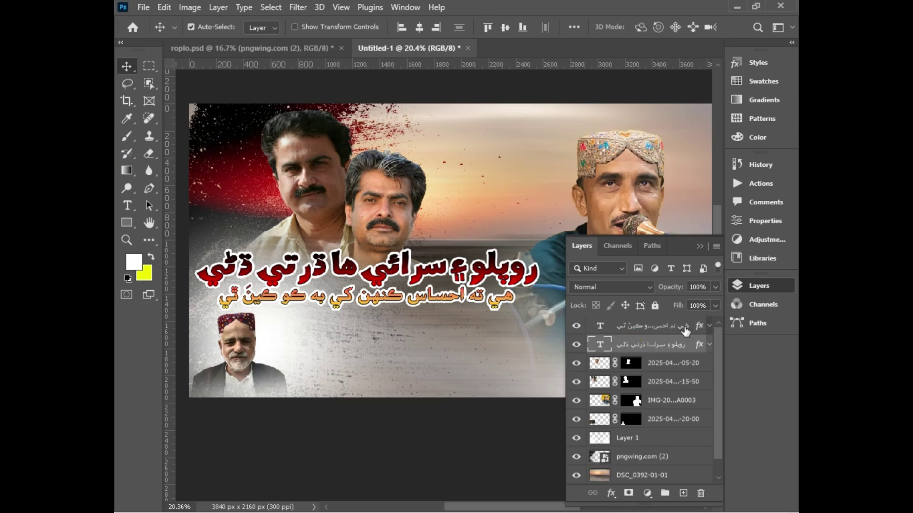
left_click(686, 325)
right_click(686, 324)
left_click(633, 22)
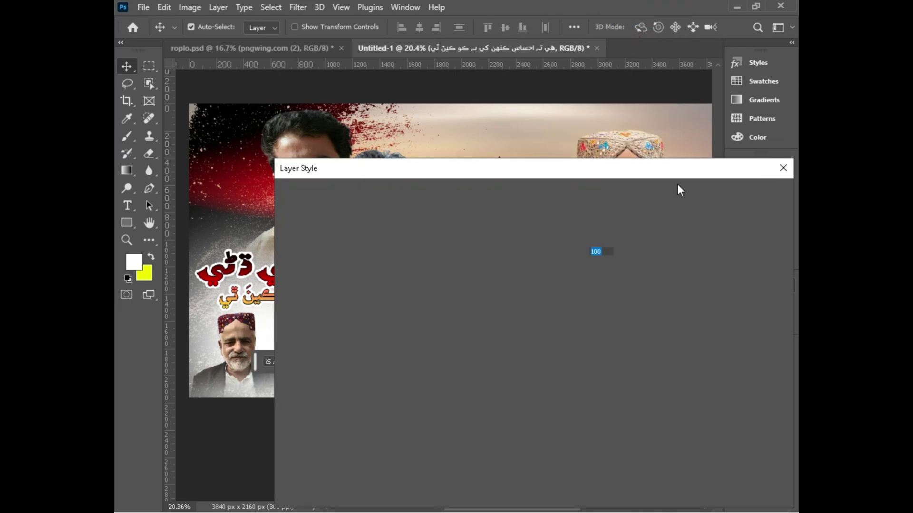
key("Escape")
right_click(677, 329)
left_click(586, 24)
double_click(576, 316)
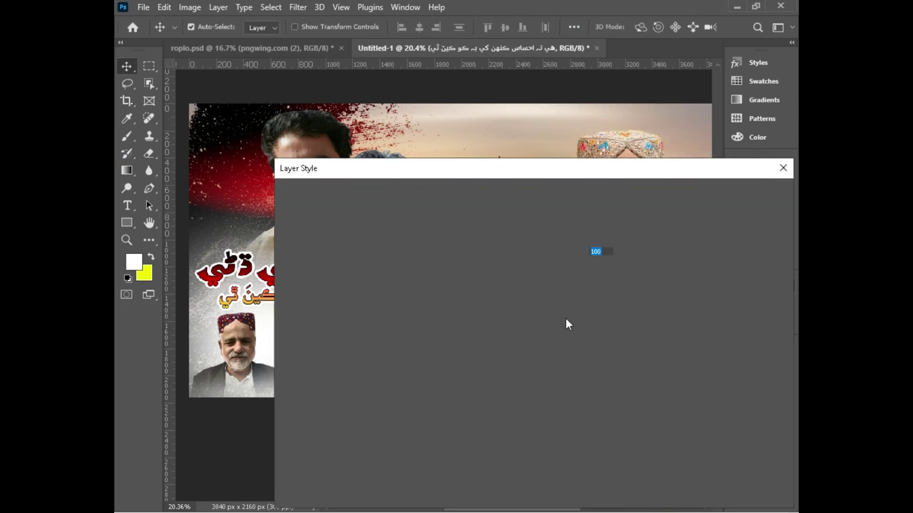
left_click(563, 311)
left_click(707, 327)
left_click_drag(421, 247, 448, 199)
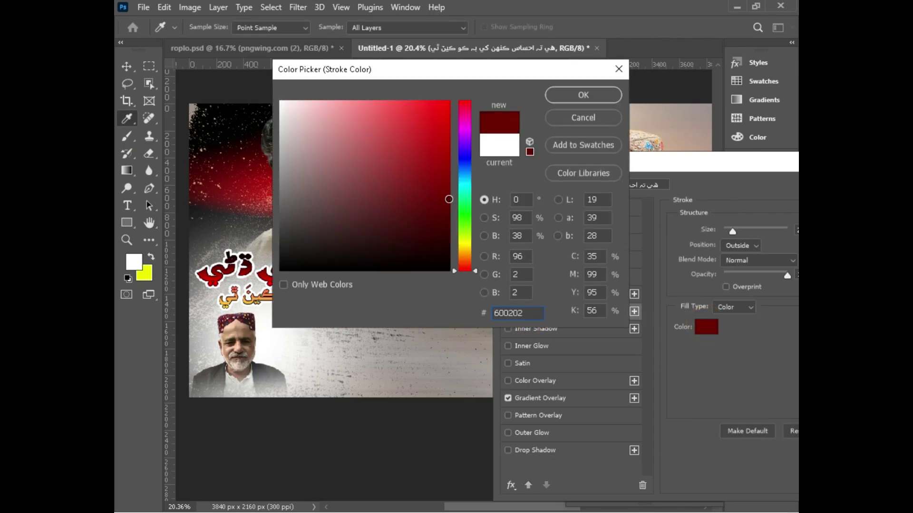
left_click(583, 95)
left_click(698, 327)
left_click(554, 96)
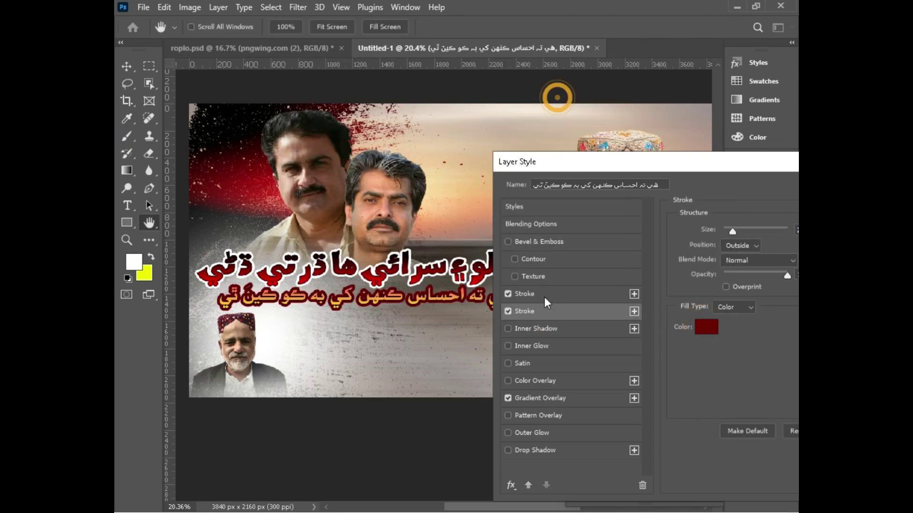
Try changing the red stop of the second line's gradient overlay to a bright yellow
left_click(540, 398)
left_click(761, 262)
left_click(512, 472)
left_click(464, 245)
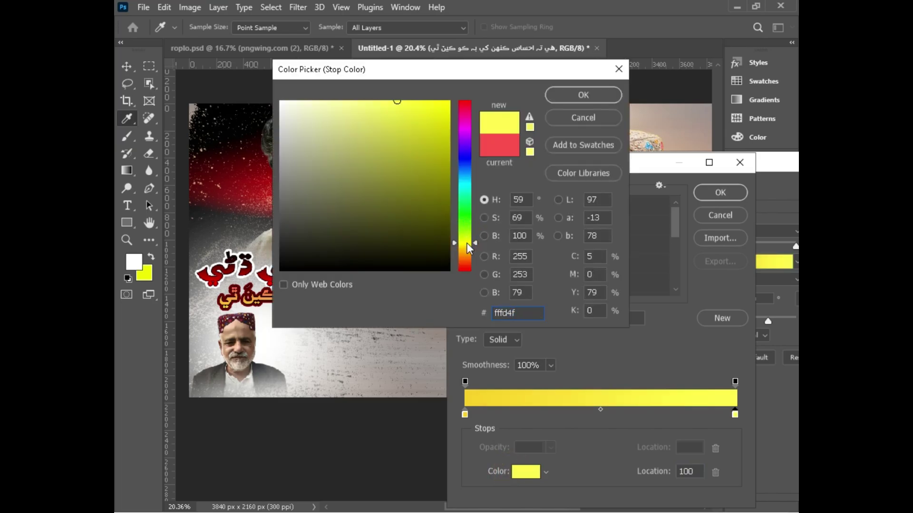
left_click(448, 112)
left_click(581, 94)
left_click_drag(596, 162, 463, 189)
left_click(587, 242)
left_click_drag(717, 167, 622, 173)
key("Return")
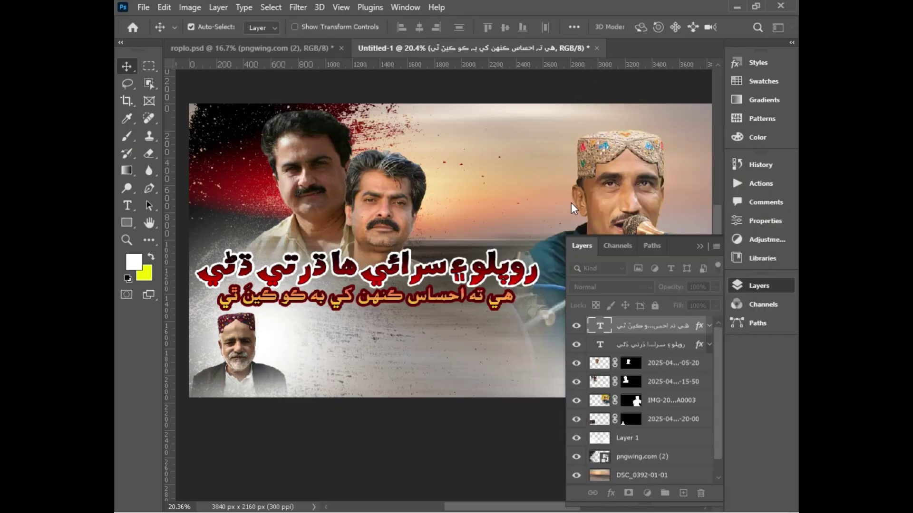
Duplicate the second text line into the poster's lower area and replace its text with the singer's credit line from rooplo.txt
key("alt+Tab")
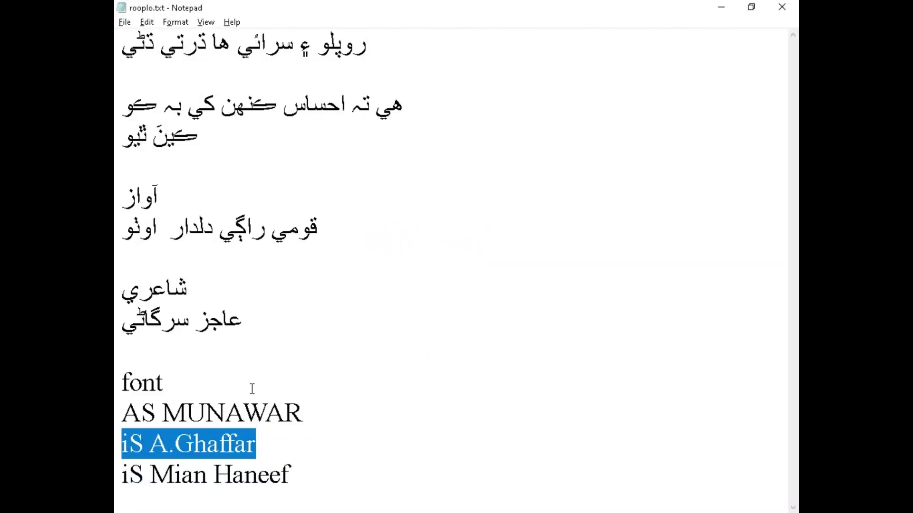
left_click_drag(122, 229, 318, 228)
key("alt+Tab")
left_click_drag(458, 303, 620, 352)
double_click(618, 351)
key("ctrl+v")
left_click(133, 71)
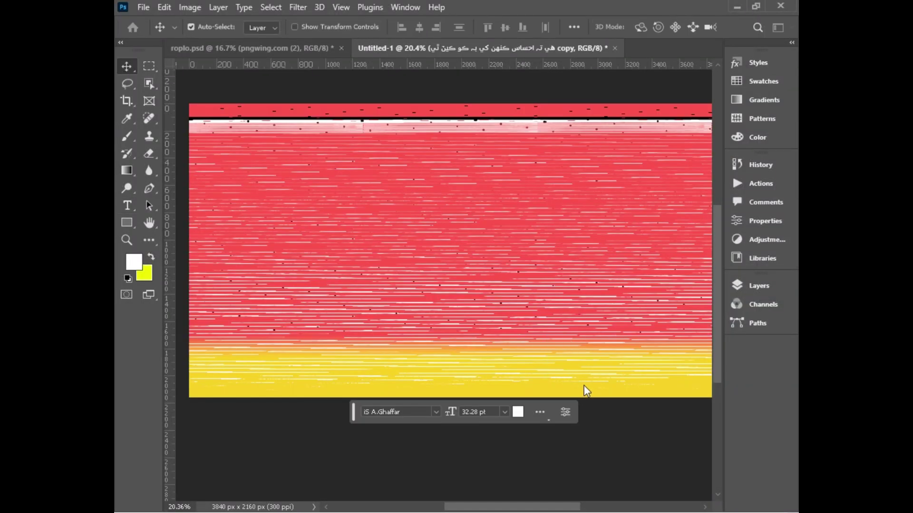
Move the singer's credit line below the large singer portrait and scale it up to 49.72 pt
left_click_drag(495, 354, 577, 367)
key("ctrl+t")
left_click(131, 71)
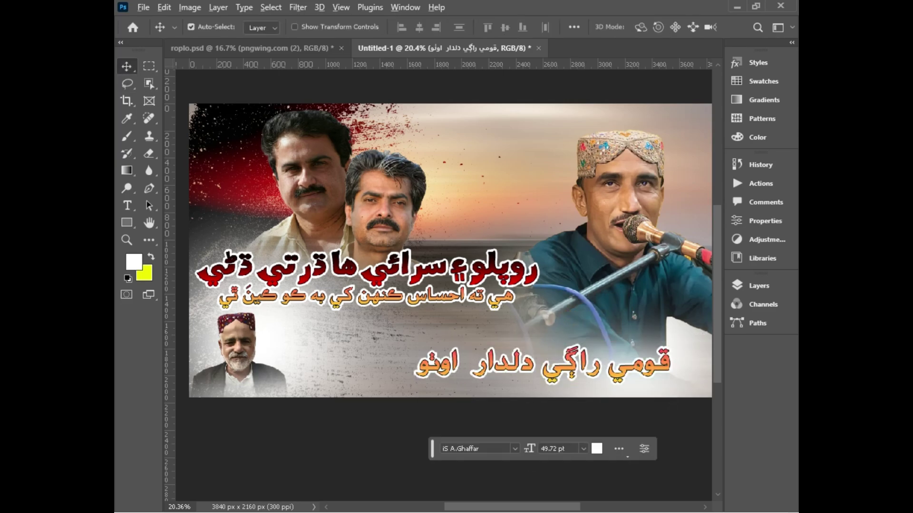
Copy the font name iS Mian Haneef from the text notes and apply that font to the singer's credit line
key("alt+Tab")
left_click_drag(293, 473, 120, 471)
key("ctrl+c")
key("alt+Tab")
left_click(484, 448)
key("ctrl+v")
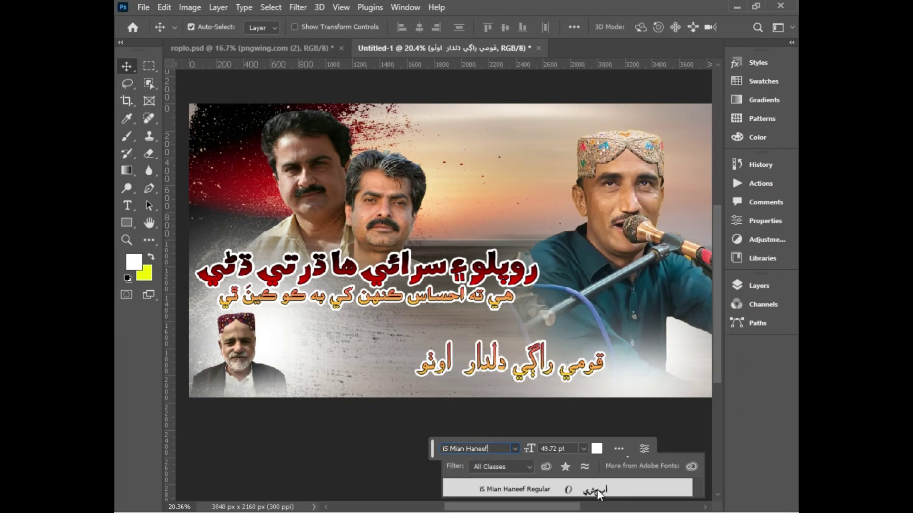
key("Return")
Enlarge the singer's credit line to 72 pt and tighten its tracking to -50
left_click(579, 444)
left_click(567, 383)
left_click(551, 449)
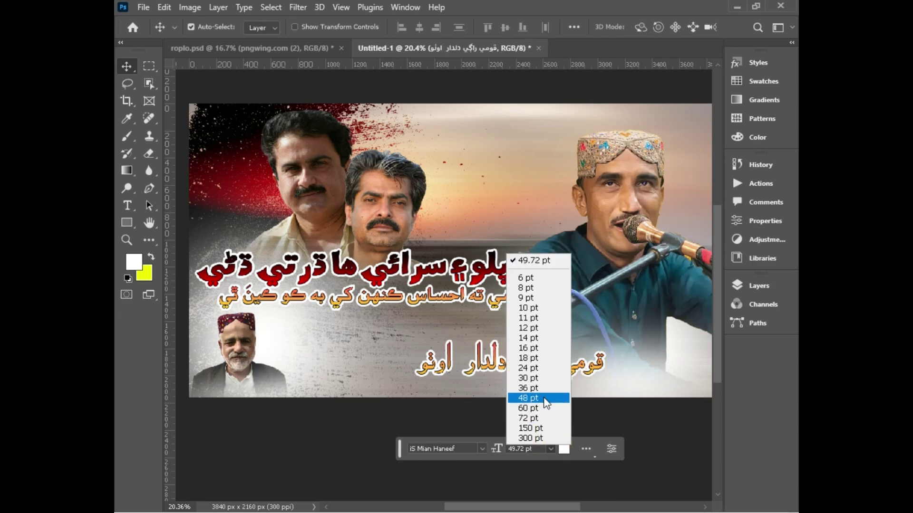
left_click(540, 405)
left_click(570, 457)
left_click(547, 426)
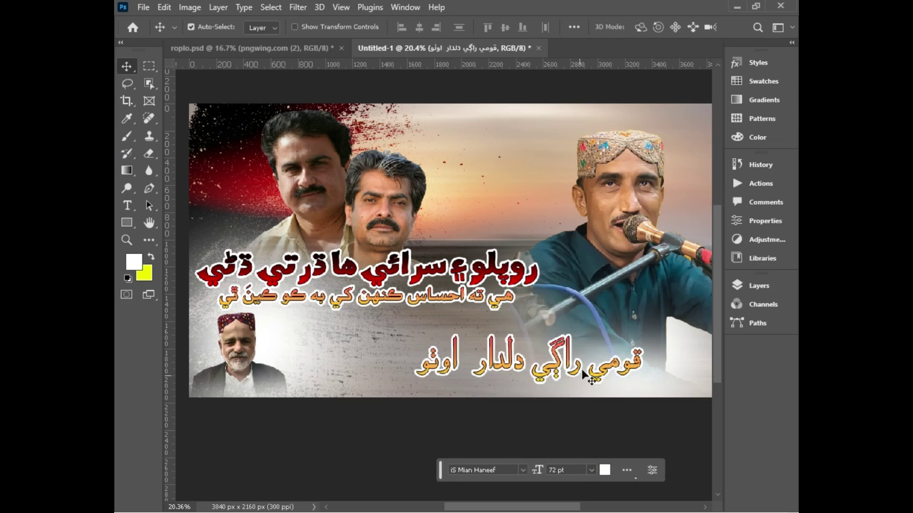
left_click(760, 220)
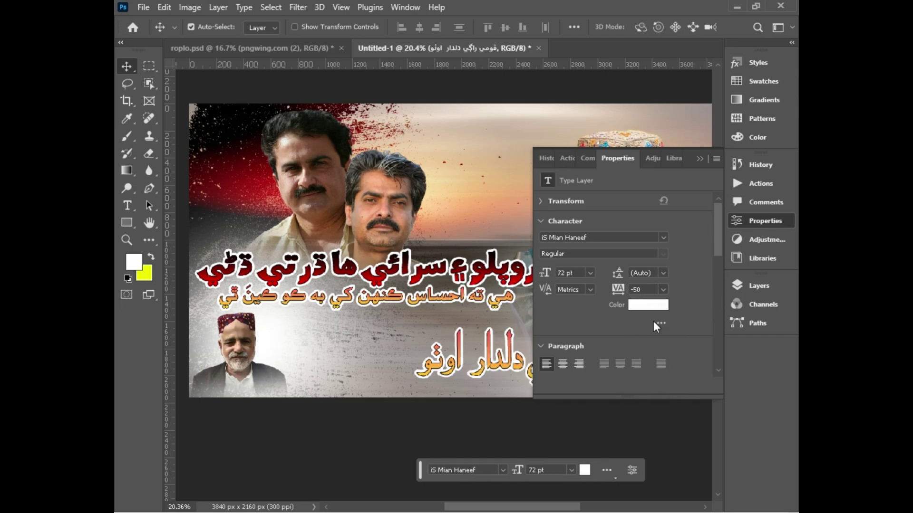
left_click(700, 158)
Duplicate the singer's credit above itself, replace the copy's text with "آواز", and scale it to 79.94 pt above the credit's starting word
left_click_drag(561, 370, 614, 321)
double_click(613, 321)
type("آواز")
key("ctrl+Return")
left_click_drag(590, 290, 652, 276)
double_click(652, 305)
key("ctrl+t")
key("ctrl+Return")
key("ctrl+t")
Duplicate the "آواز" label beside itself and change the copy's text to "شاعري"
left_click_drag(653, 312, 584, 311)
key("Return")
double_click(580, 308)
type("شاعرڳ")
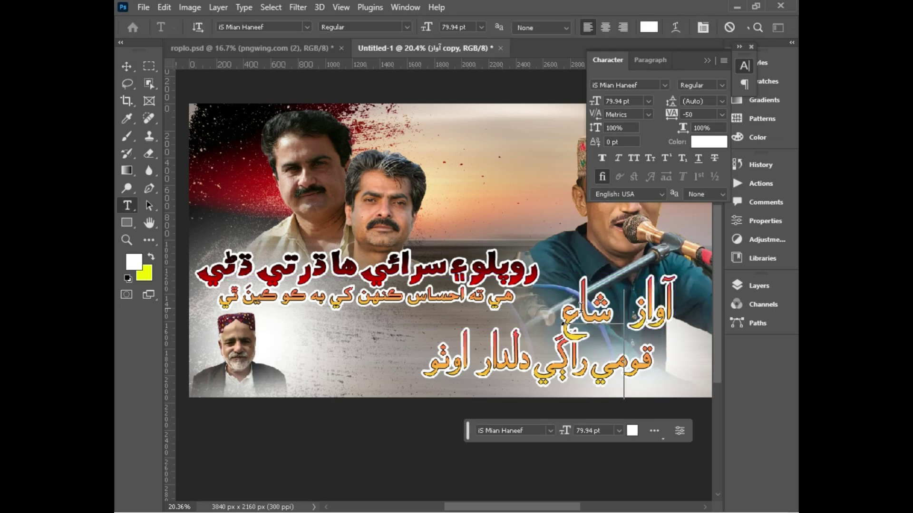
left_click(126, 67)
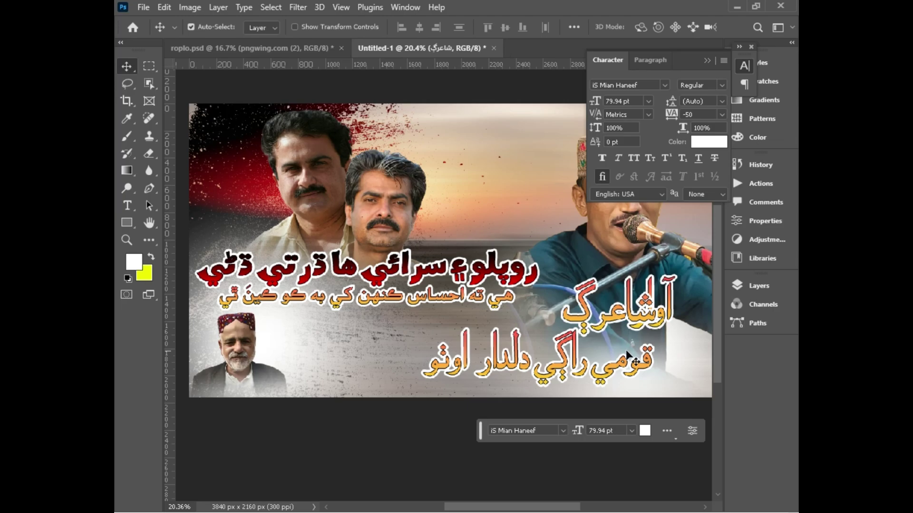
double_click(596, 314)
key("BackSpace")
left_click(126, 67)
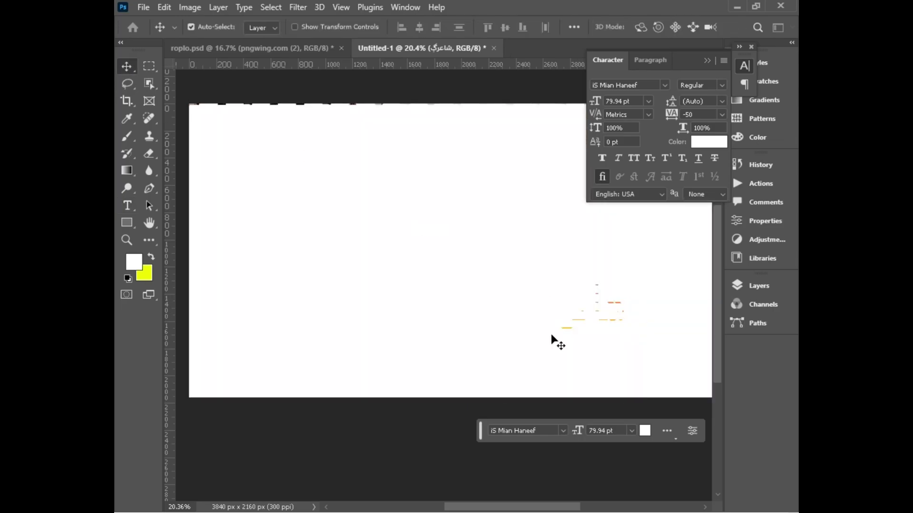
Move the "شاعري" label beside the small portrait, scale it down to 51.05 pt, and duplicate it directly below itself
left_click_drag(580, 313, 328, 352)
key("ctrl+t")
left_click_drag(352, 316, 344, 375)
left_click(127, 67)
Replace the lower copy's text with the poet's name copied from the text notes, and position it under the "شاعري" label beside the portrait
key("alt+Tab")
double_click(254, 320)
left_click_drag(254, 320, 240, 317)
key("ctrl+c")
key("alt+Tab")
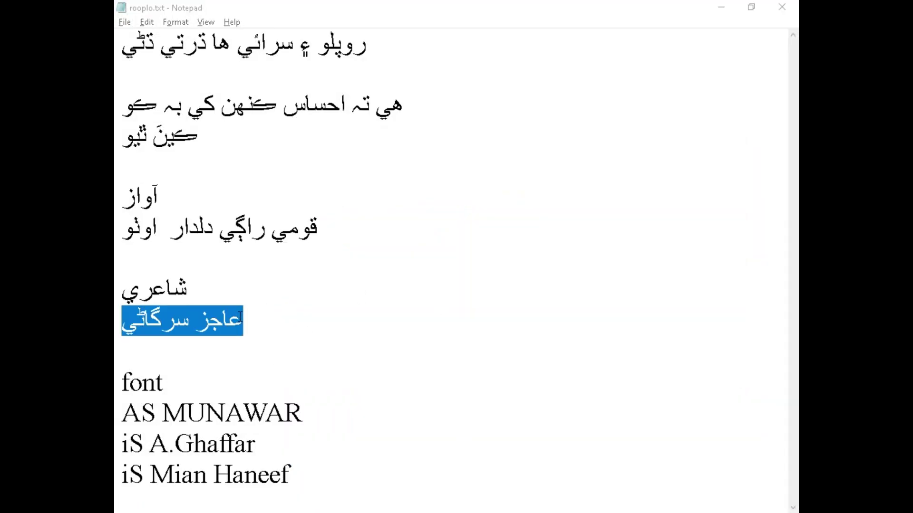
double_click(333, 376)
key("ctrl+v")
left_click(127, 67)
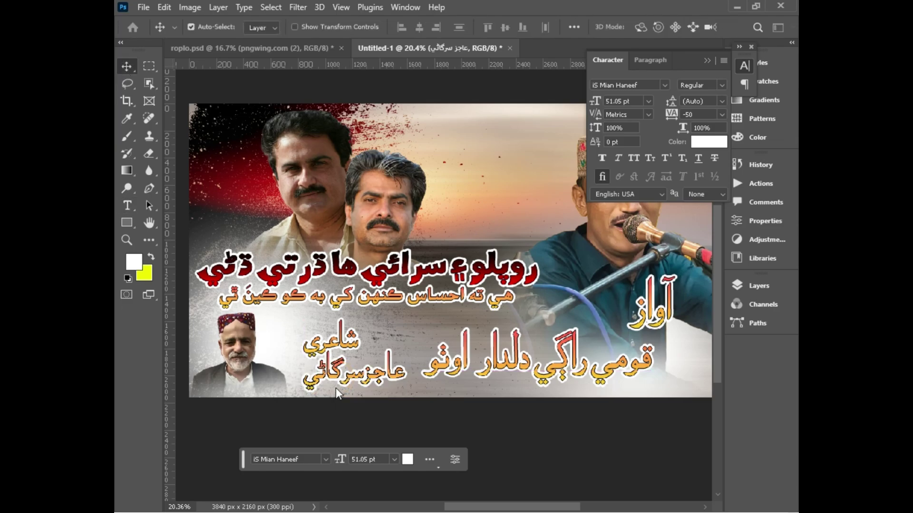
left_click_drag(337, 393, 285, 393)
Set the text colour of the poet's name to a saturated blue
left_click(351, 459)
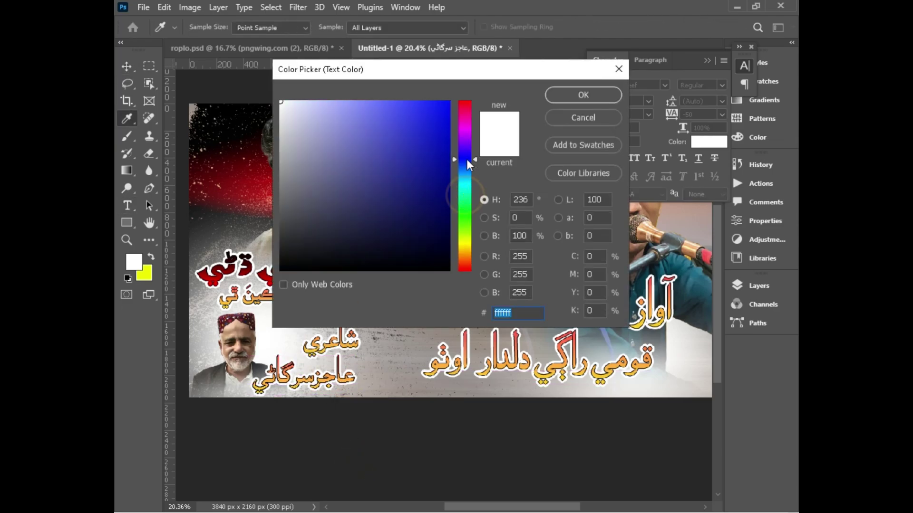
left_click(438, 134)
left_click(583, 95)
Try blue and pink-purple gradient presets on the poet's name and the singer's credit line
left_click(760, 99)
left_click(756, 102)
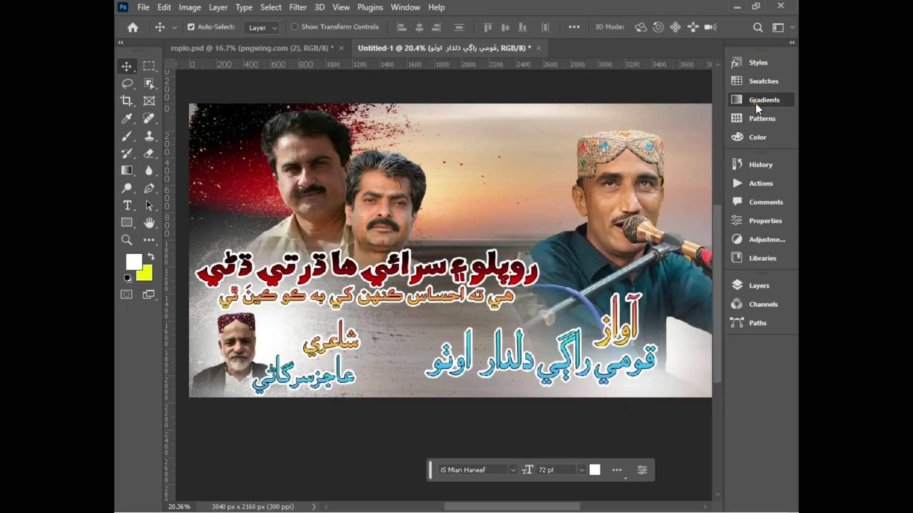
left_click(756, 104)
left_click(766, 221)
Edit the Gradient Overlay of the singer's credit line and set the gradient's end stop to red ef0a0a
left_click(759, 285)
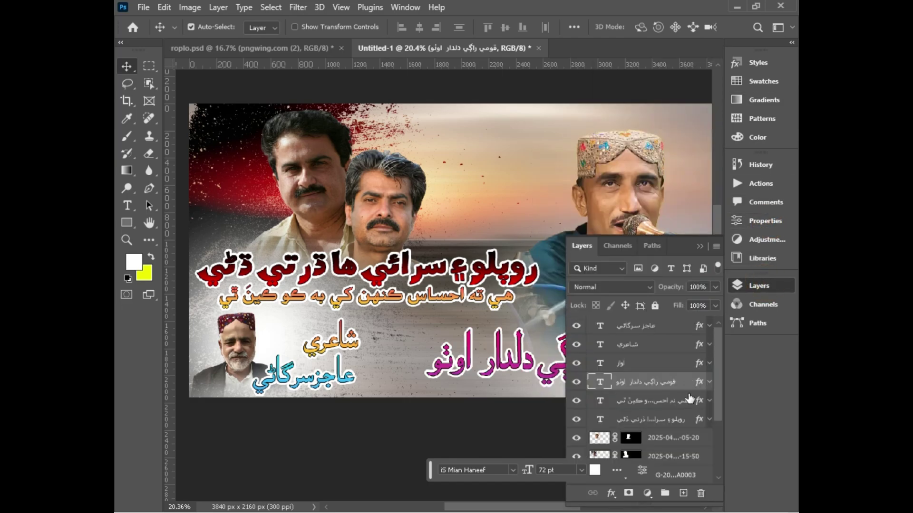
double_click(684, 381)
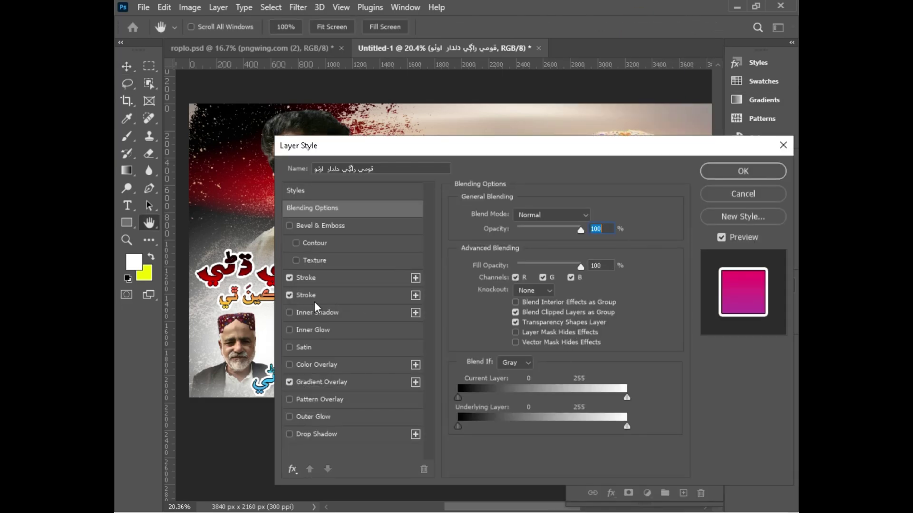
left_click(309, 381)
left_click(555, 241)
double_click(602, 415)
left_click_drag(467, 114, 466, 99)
left_click(581, 97)
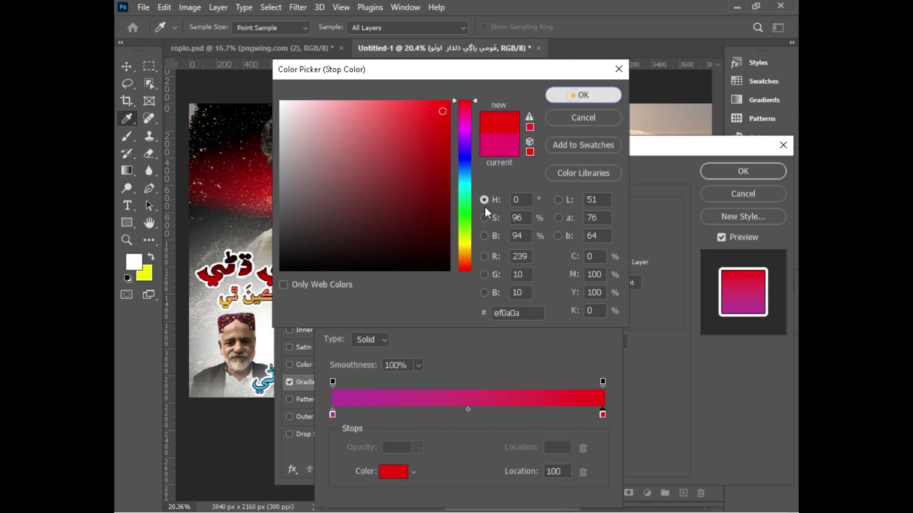
Set the overlay gradient's start stop to black and accept the edited gradient
left_click(333, 415)
left_click(384, 471)
left_click_drag(430, 246, 284, 266)
left_click(580, 99)
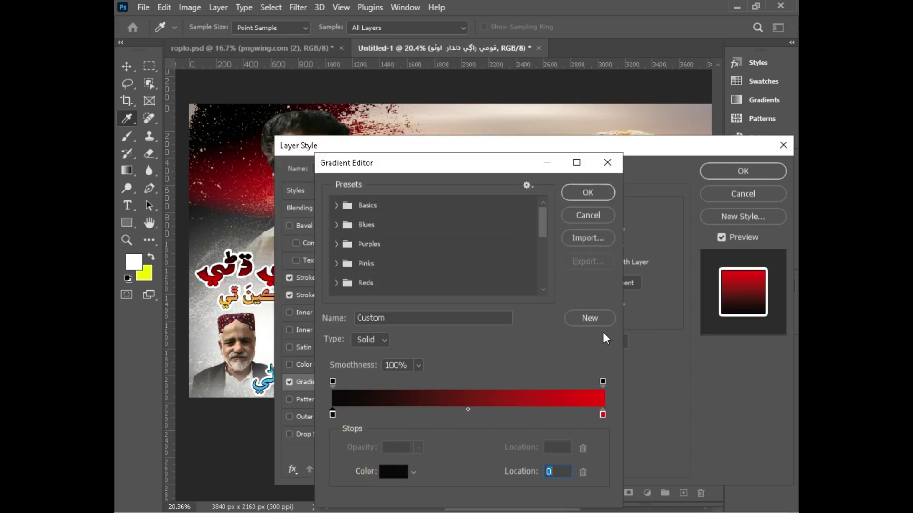
left_click(587, 193)
Apply the black-to-red overlay to the singer's credit line and give the poet's name the same gradient
left_click_drag(555, 151, 507, 193)
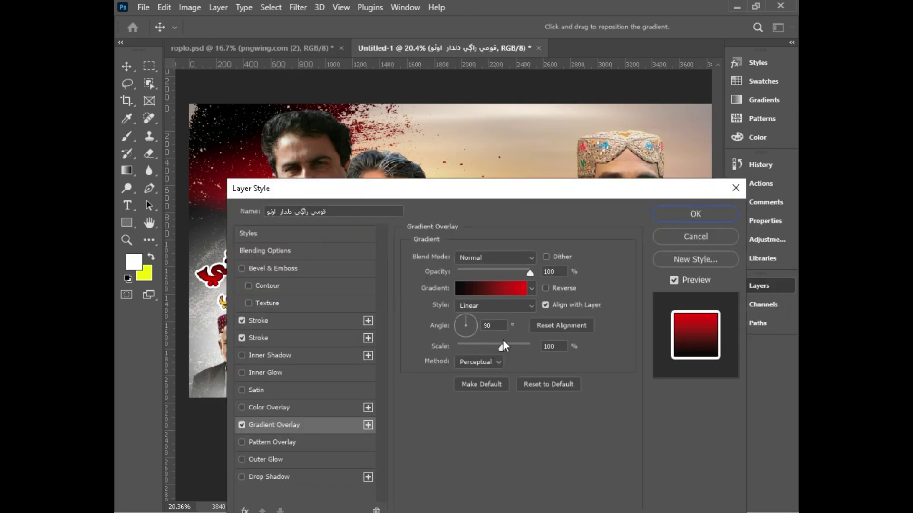
left_click(502, 288)
left_click(595, 191)
left_click(695, 214)
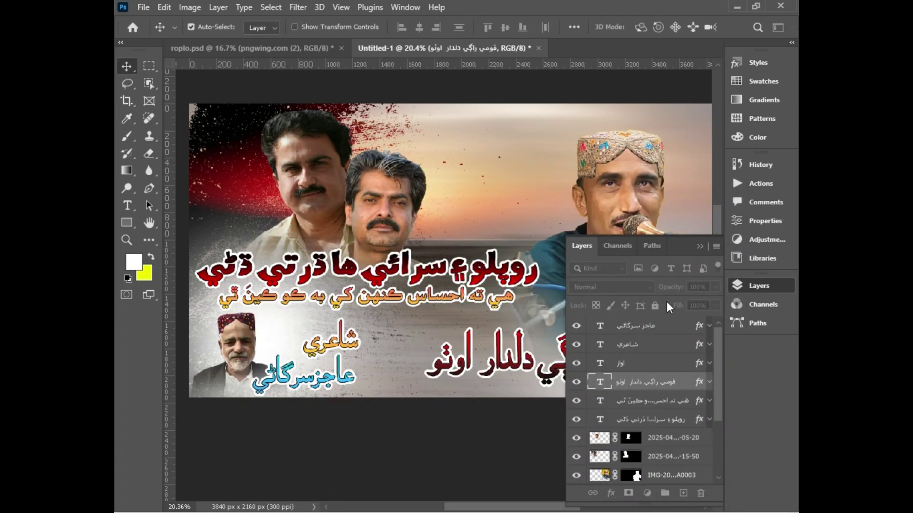
left_click(774, 100)
left_click(696, 51)
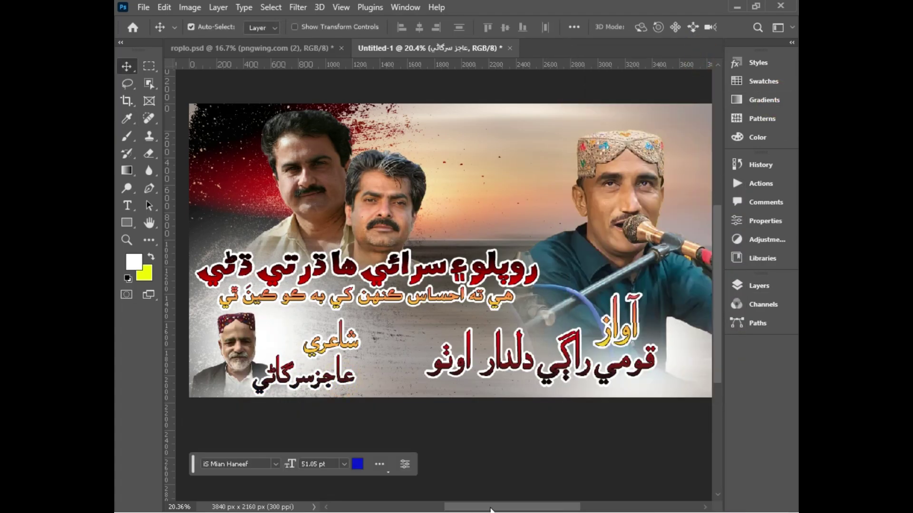
Place the blood-drip image 519431a2.png from the zNew Design folder into the poster
key("alt+Tab")
key("alt+Tab")
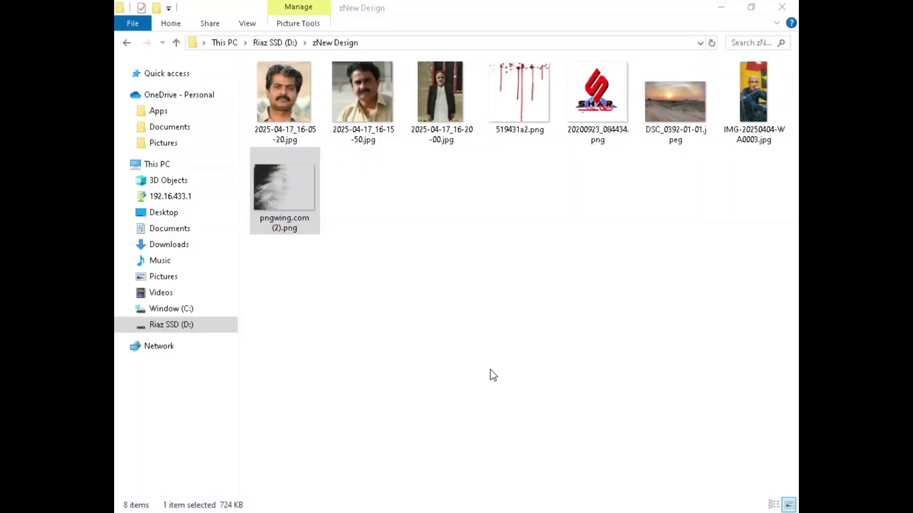
left_click_drag(538, 116, 353, 315)
key("alt+Tab")
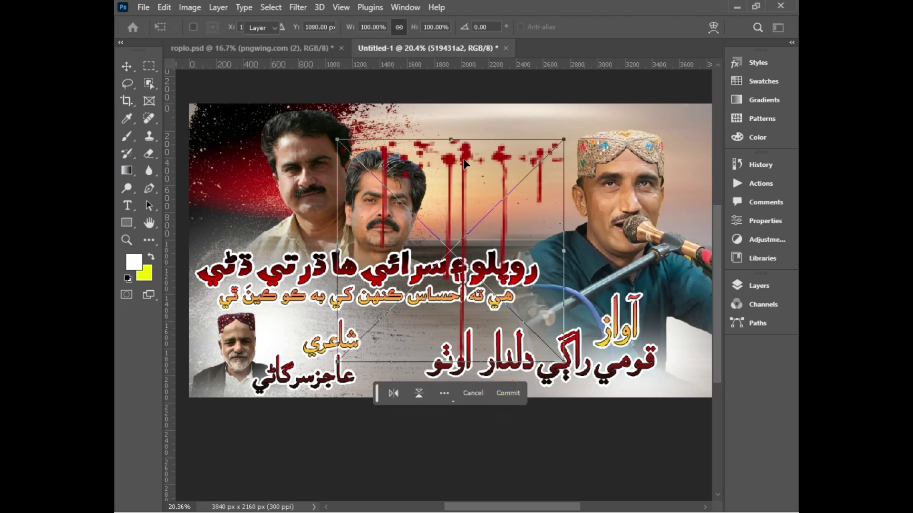
key("Return")
key("v")
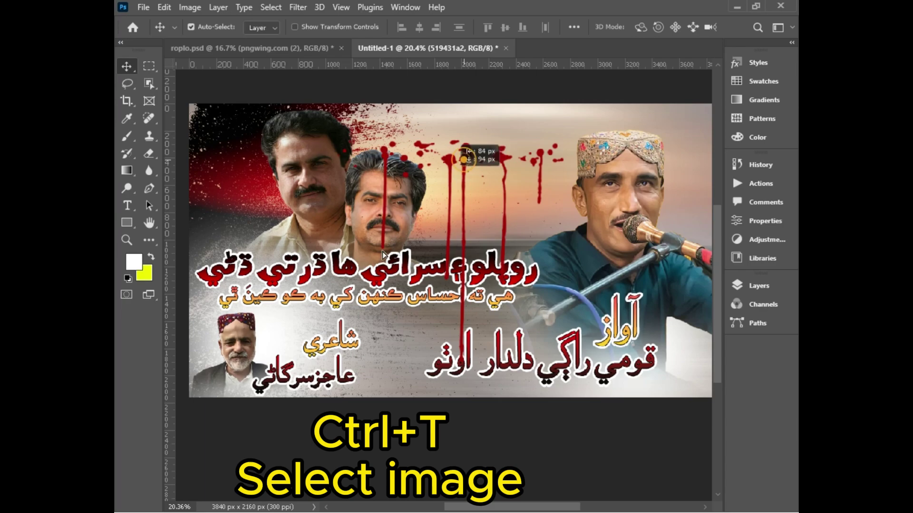
Move the blood-drip image down toward the title area and reorder its layer below the title text layer
left_click_drag(463, 160, 359, 285)
left_click(760, 286)
left_click_drag(632, 326, 637, 438)
Scale the blood-drip image to 57.66% and position it so the drips hang from the first part of the title
key("ctrl+t")
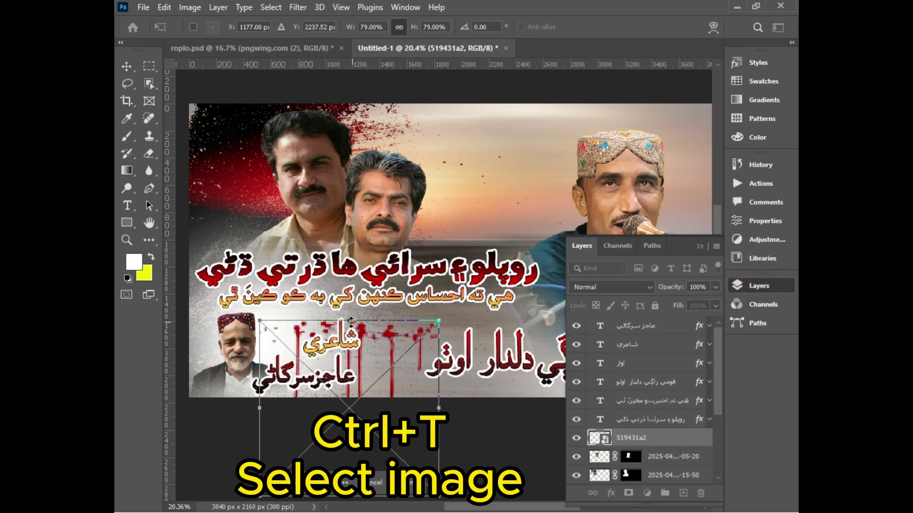
left_click_drag(366, 329, 319, 315)
key("Return")
key("ctrl+t")
left_click_drag(328, 321, 315, 270)
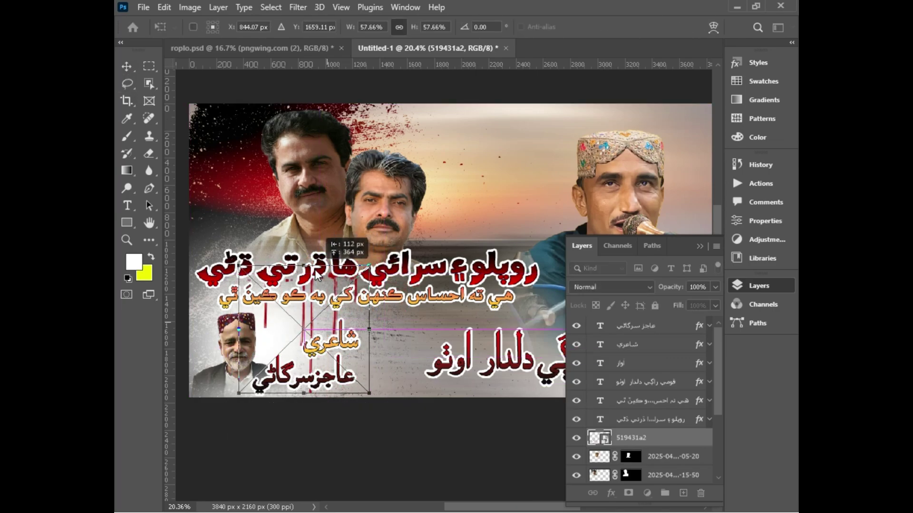
key("Return")
Duplicate the blood-drip layer and spread the copies along the rest of the title
left_click_drag(650, 437, 683, 493)
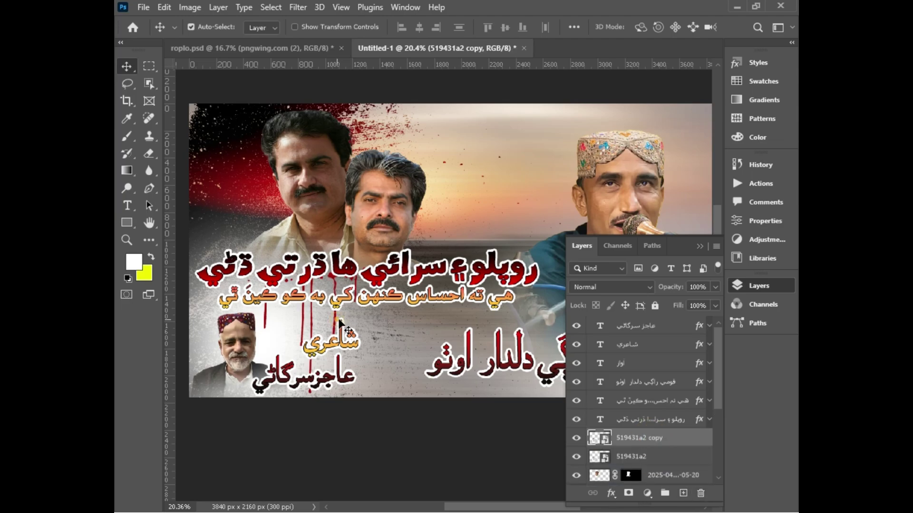
left_click_drag(337, 316, 395, 315)
key("ctrl+z")
left_click_drag(327, 317, 496, 334)
key("ctrl+j")
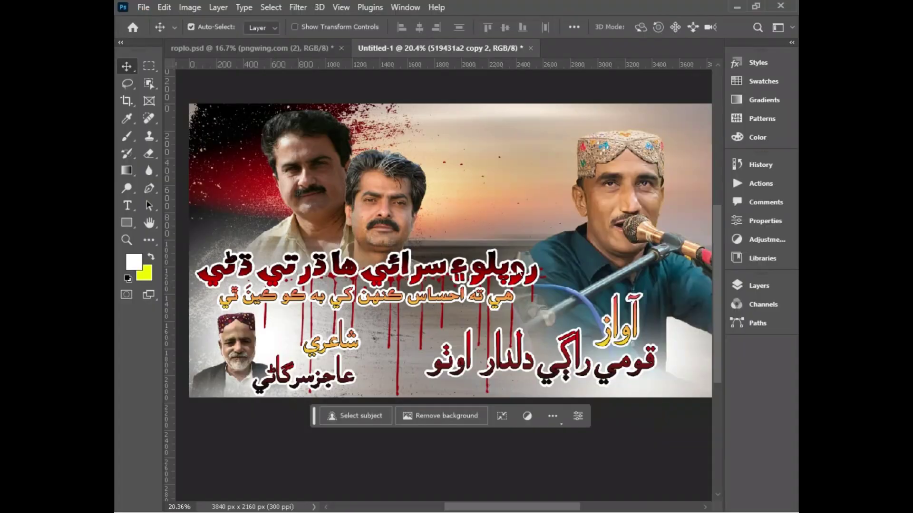
Place the logo 20200923_084434.png, scale it down, and position it between the paired portraits and the singer
key("ctrl+t")
left_click_drag(451, 104, 451, 241)
left_click_drag(452, 304, 495, 166)
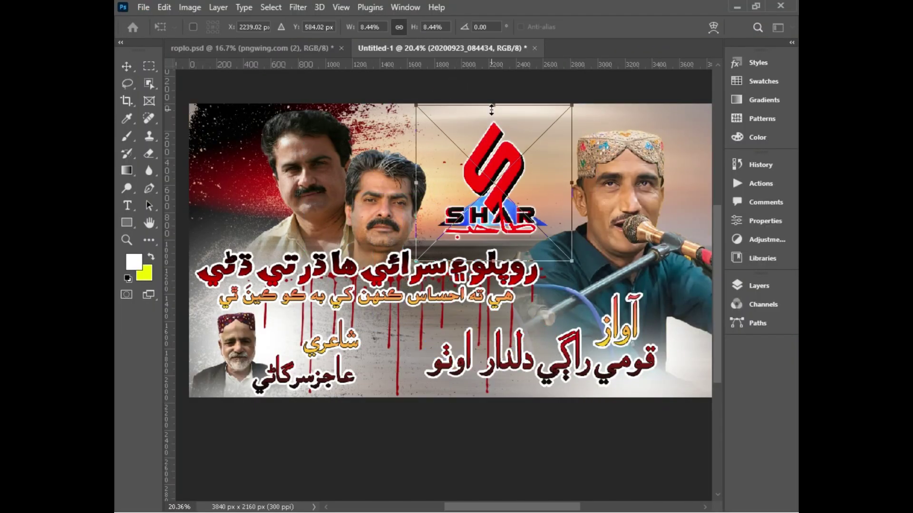
left_click_drag(493, 104, 493, 122)
mouse_move(499, 191)
left_mouse_down()
mouse_move(490, 179)
mouse_move(501, 184)
left_mouse_up()
key("Return")
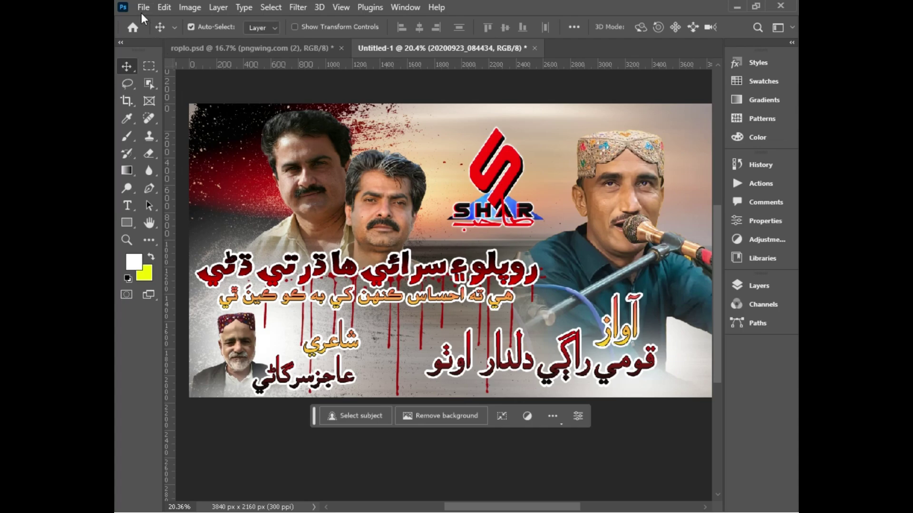
Export the poster as a 3840 × 2160 px JPG at quality 7, saved as Untitled-1.jpg on drive D
left_click(143, 7)
mouse_move(269, 218)
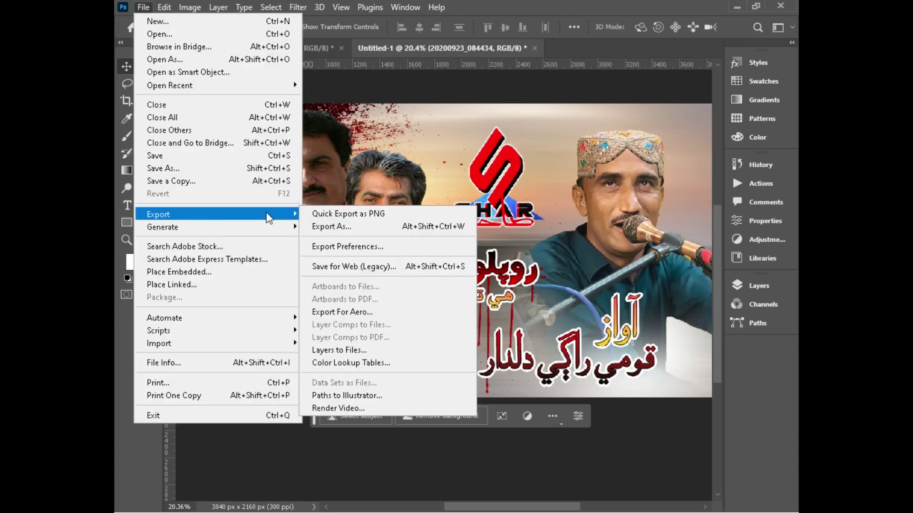
left_click(367, 231)
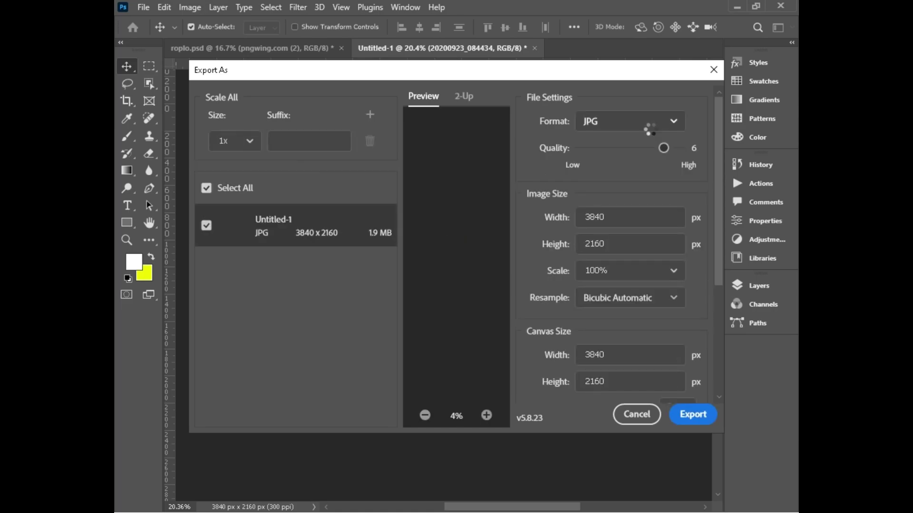
left_click_drag(663, 147, 719, 148)
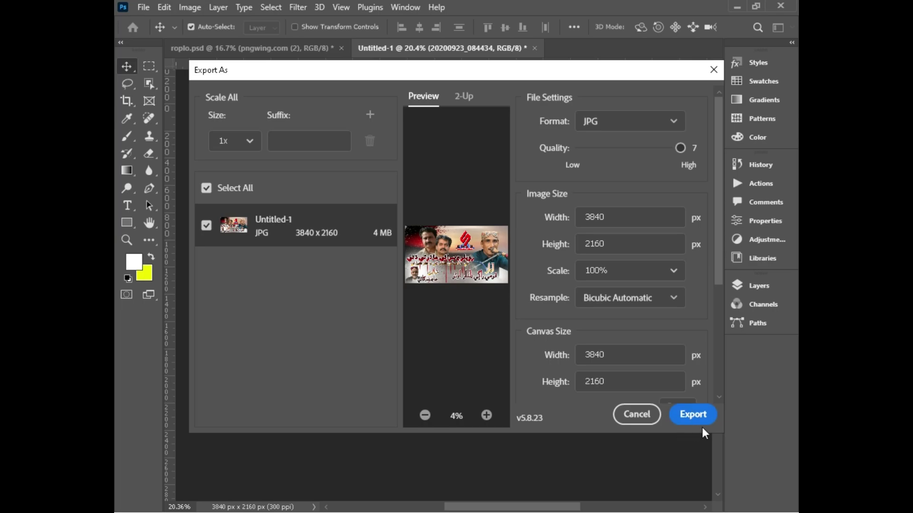
left_click(693, 415)
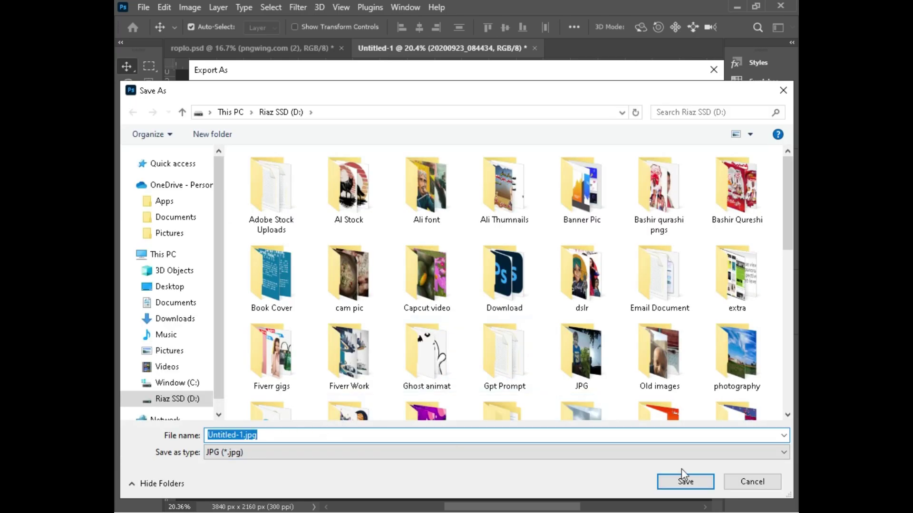
left_click(681, 482)
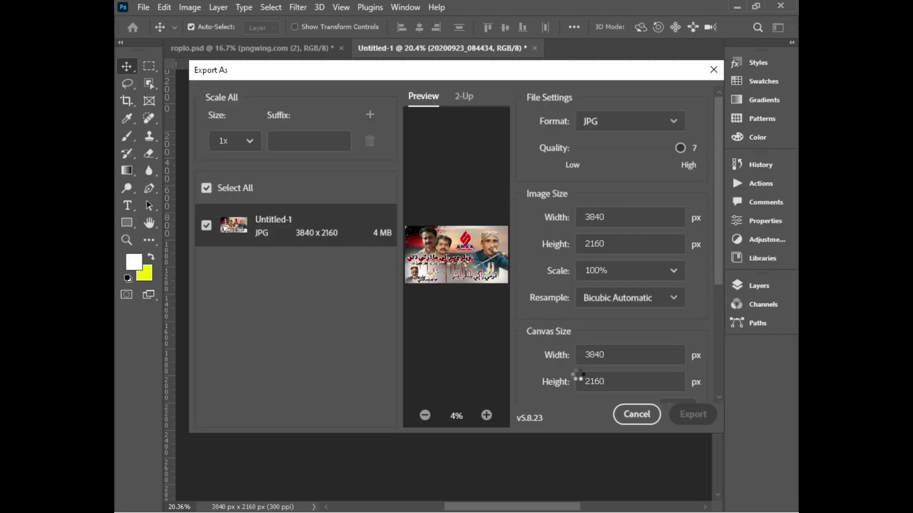